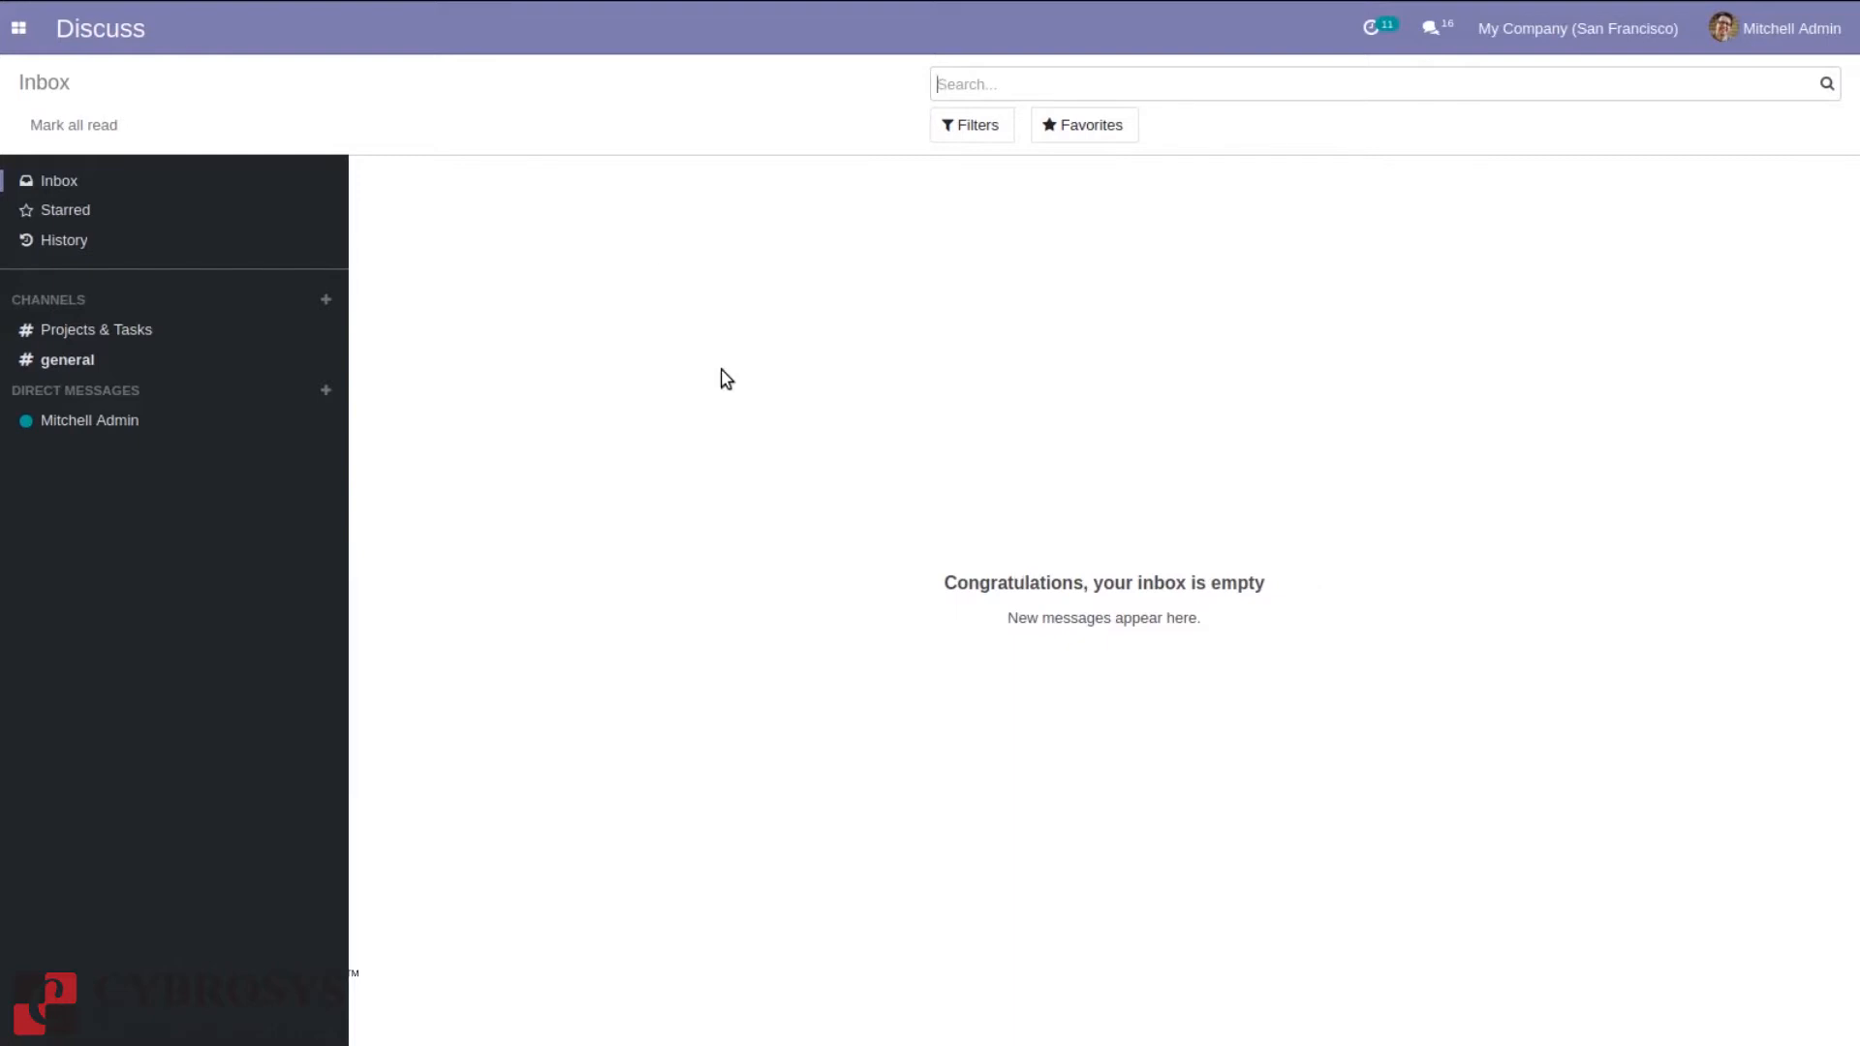
# Switch to the Purchase app and open its configuration settings to check the Purchase Agreements option.
pyautogui.click(14, 31)
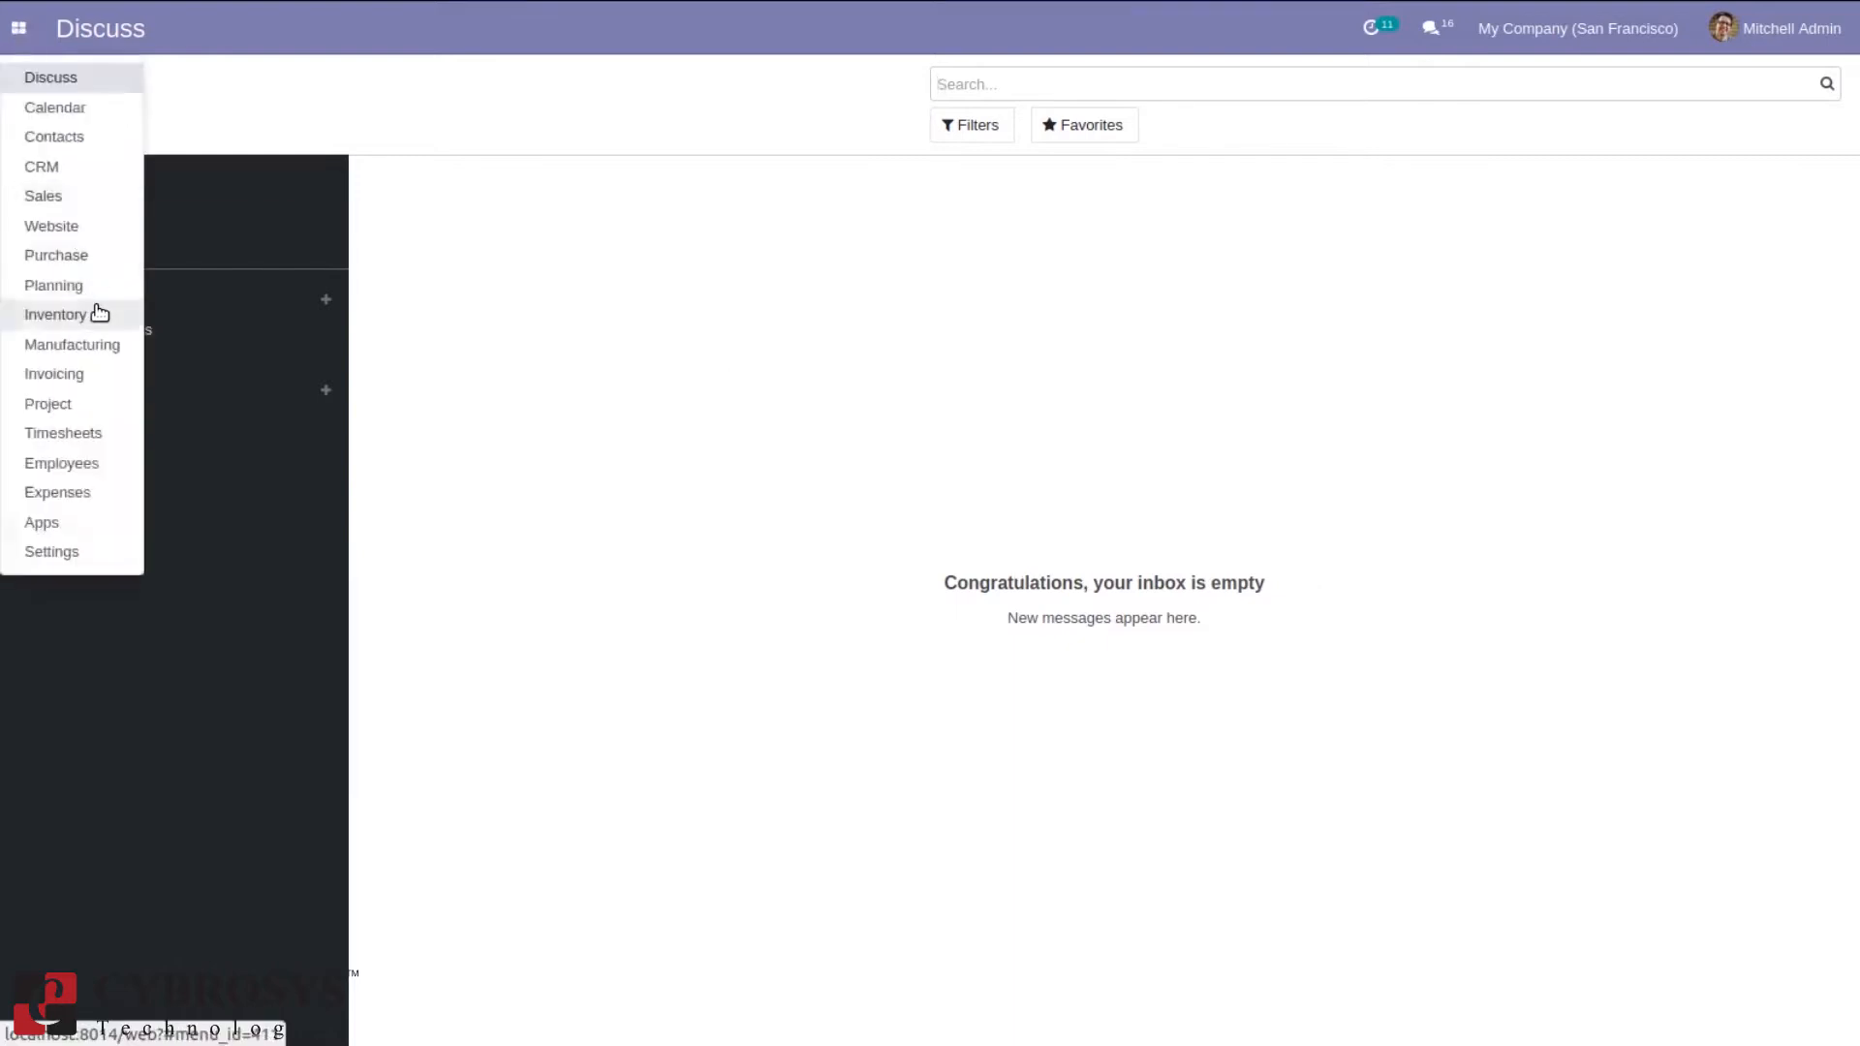
pyautogui.click(59, 251)
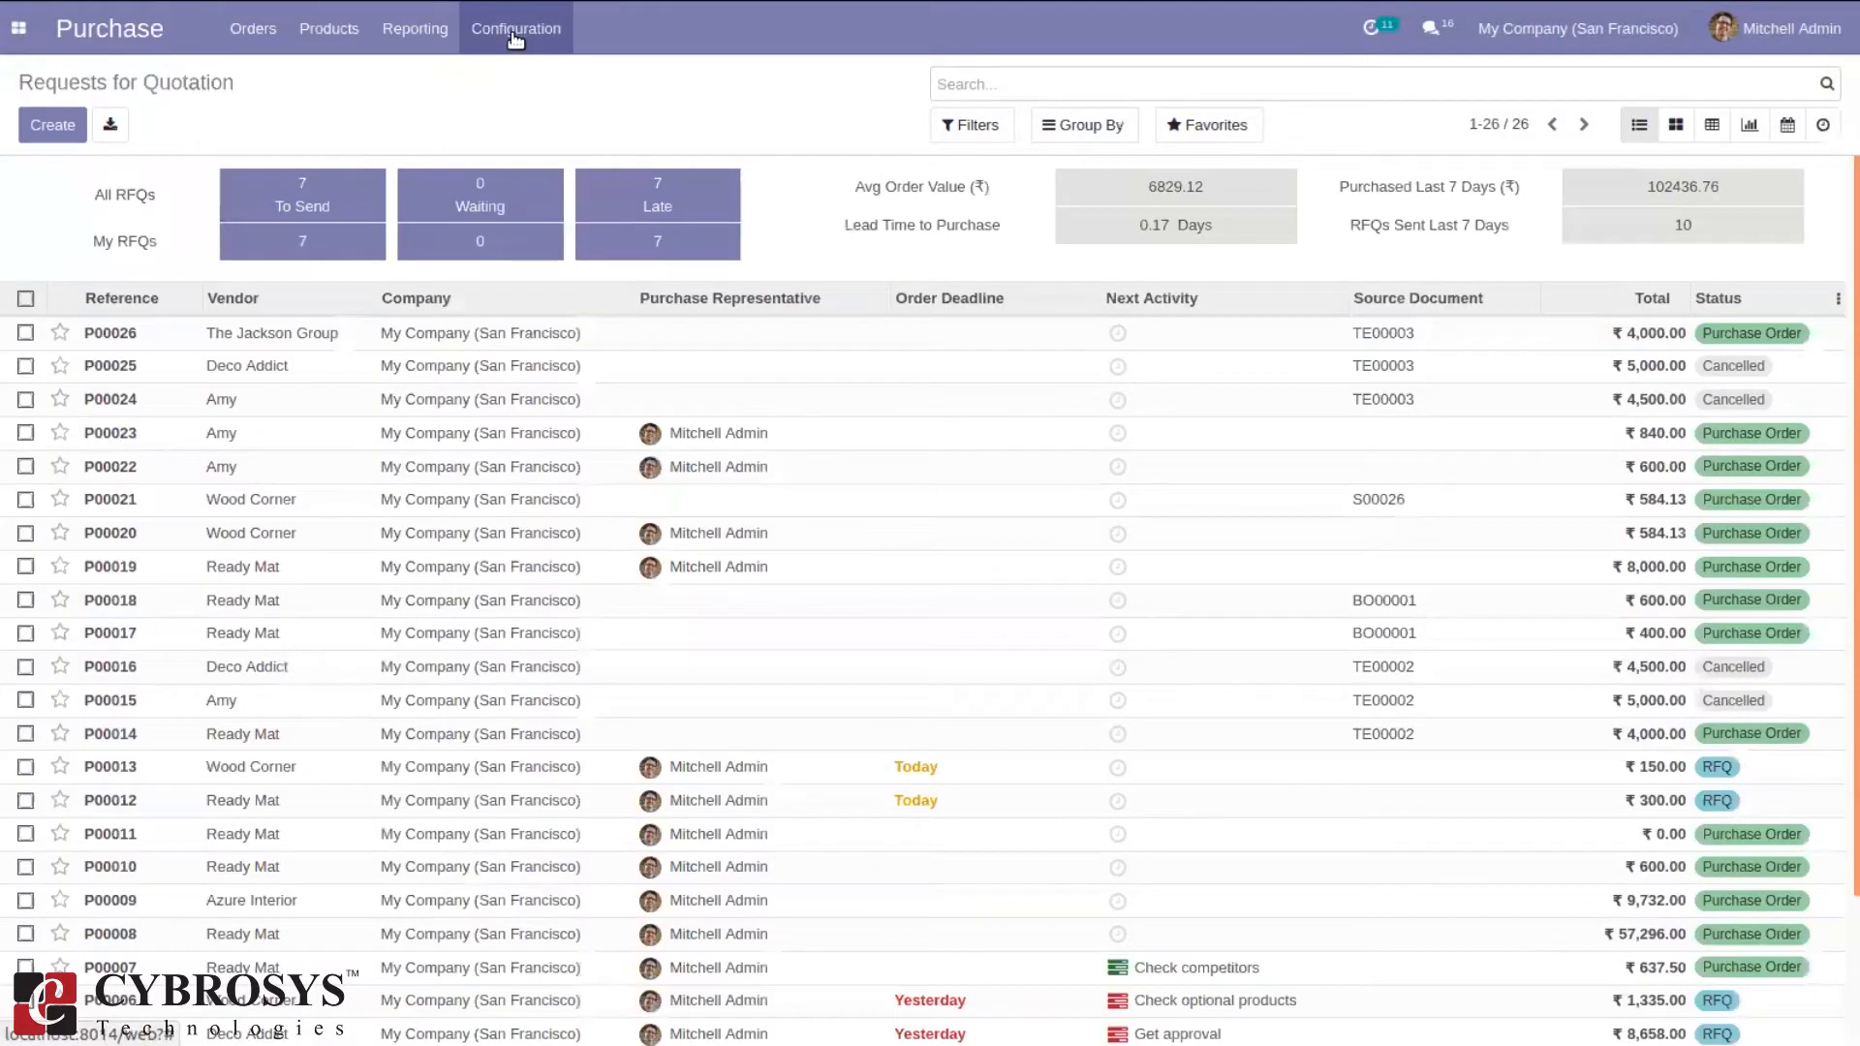
pyautogui.click(516, 35)
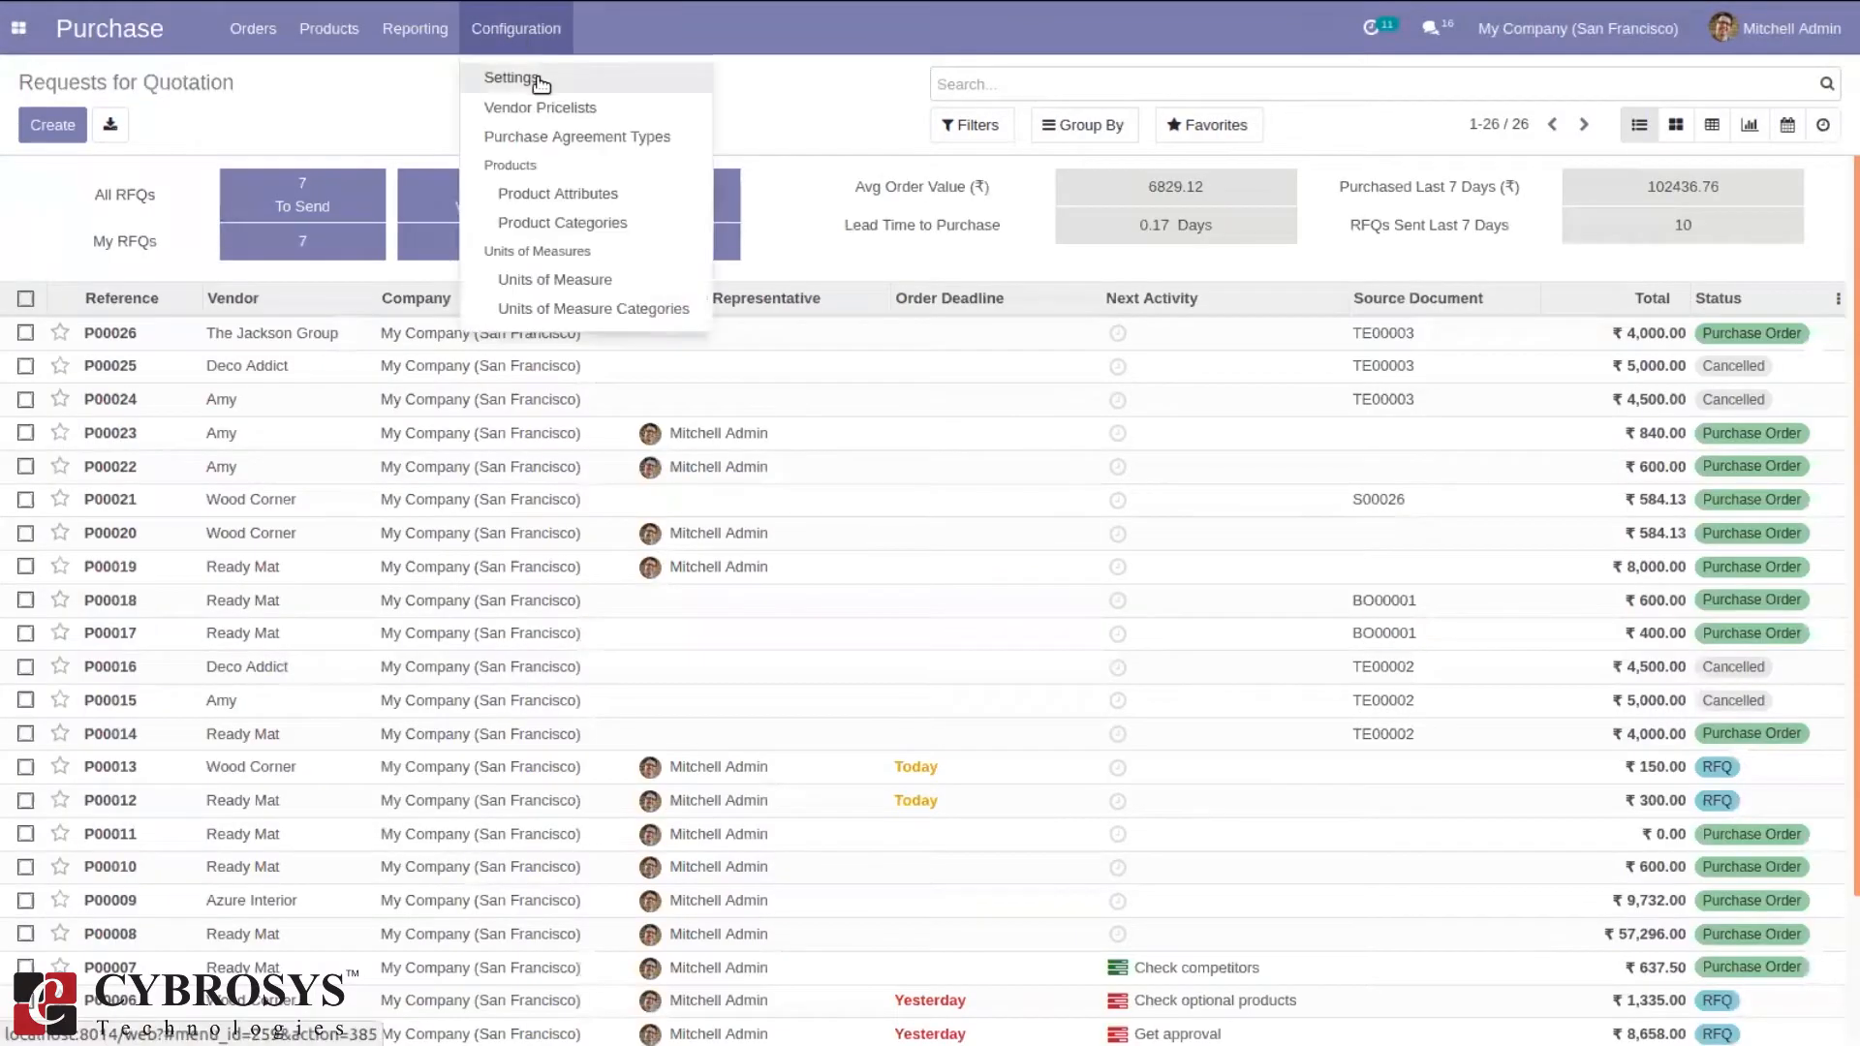
pyautogui.click(533, 78)
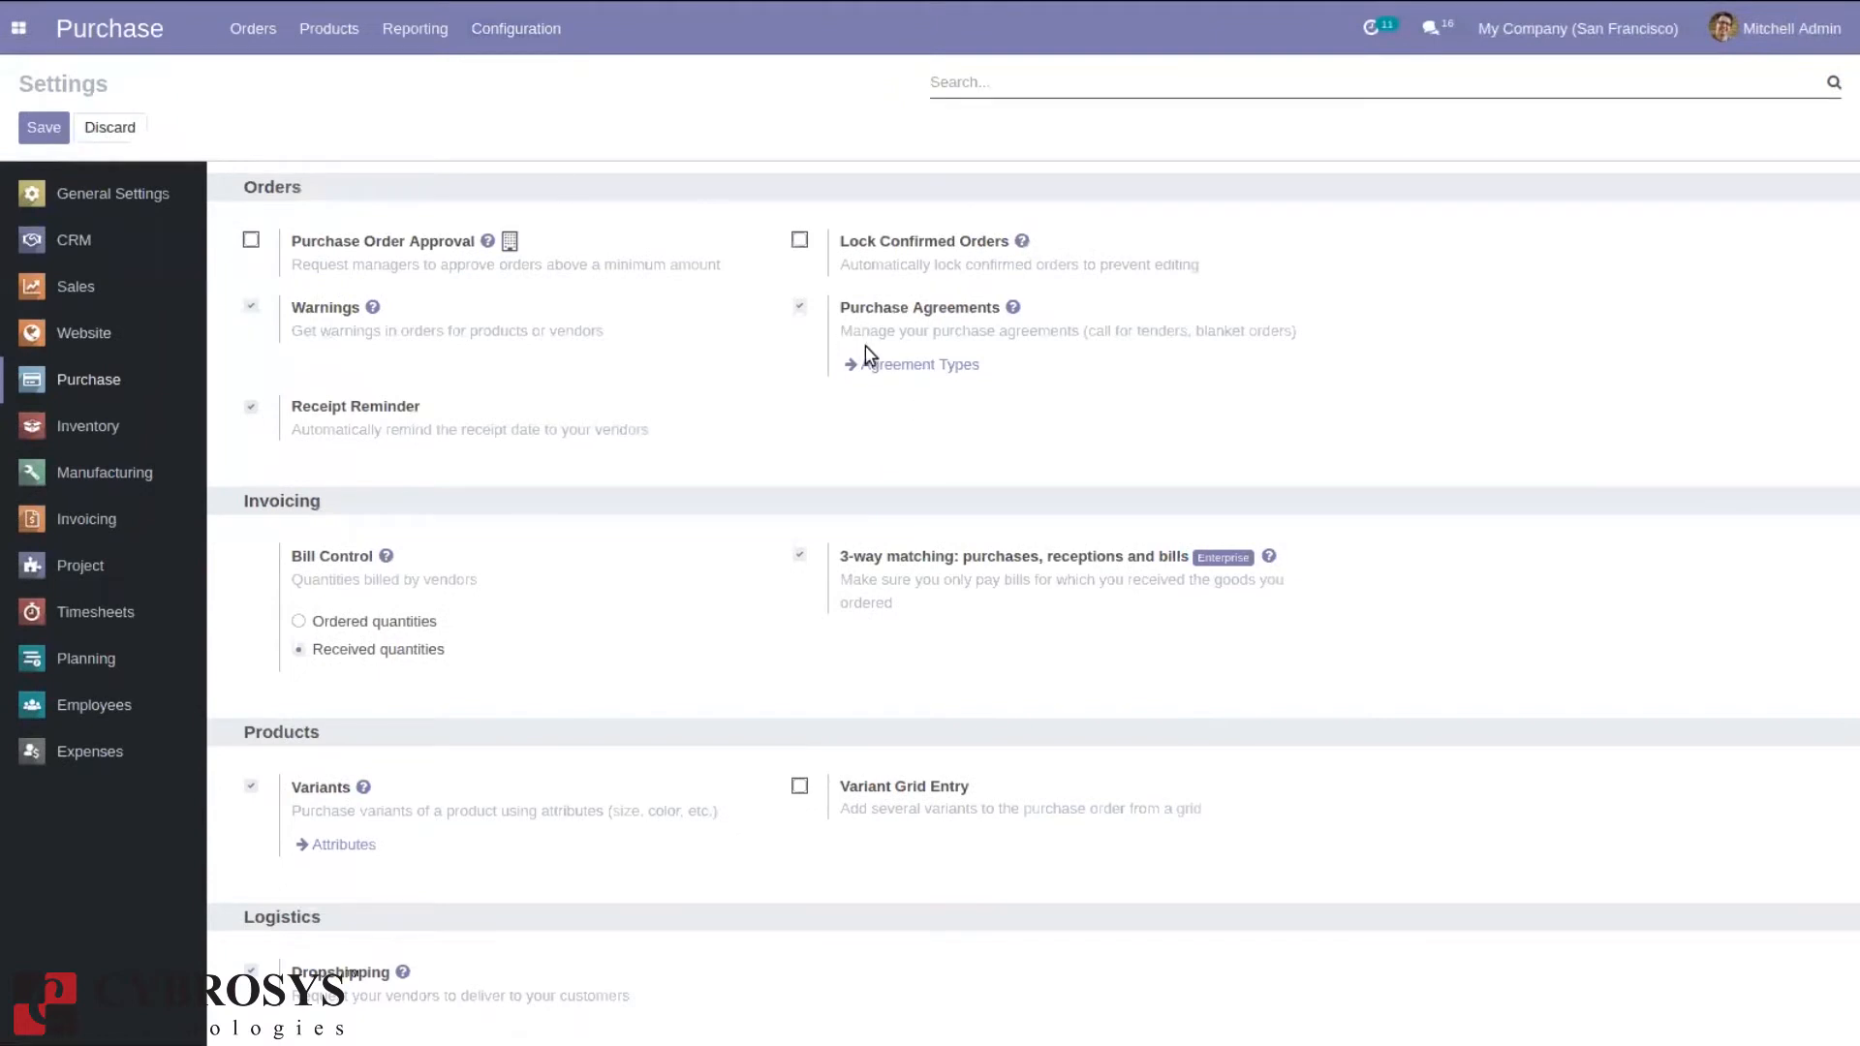
# Examine the Blanket Order purchase agreement type's selection type and new-quotation data, and return to the list of agreement types.
pyautogui.click(513, 36)
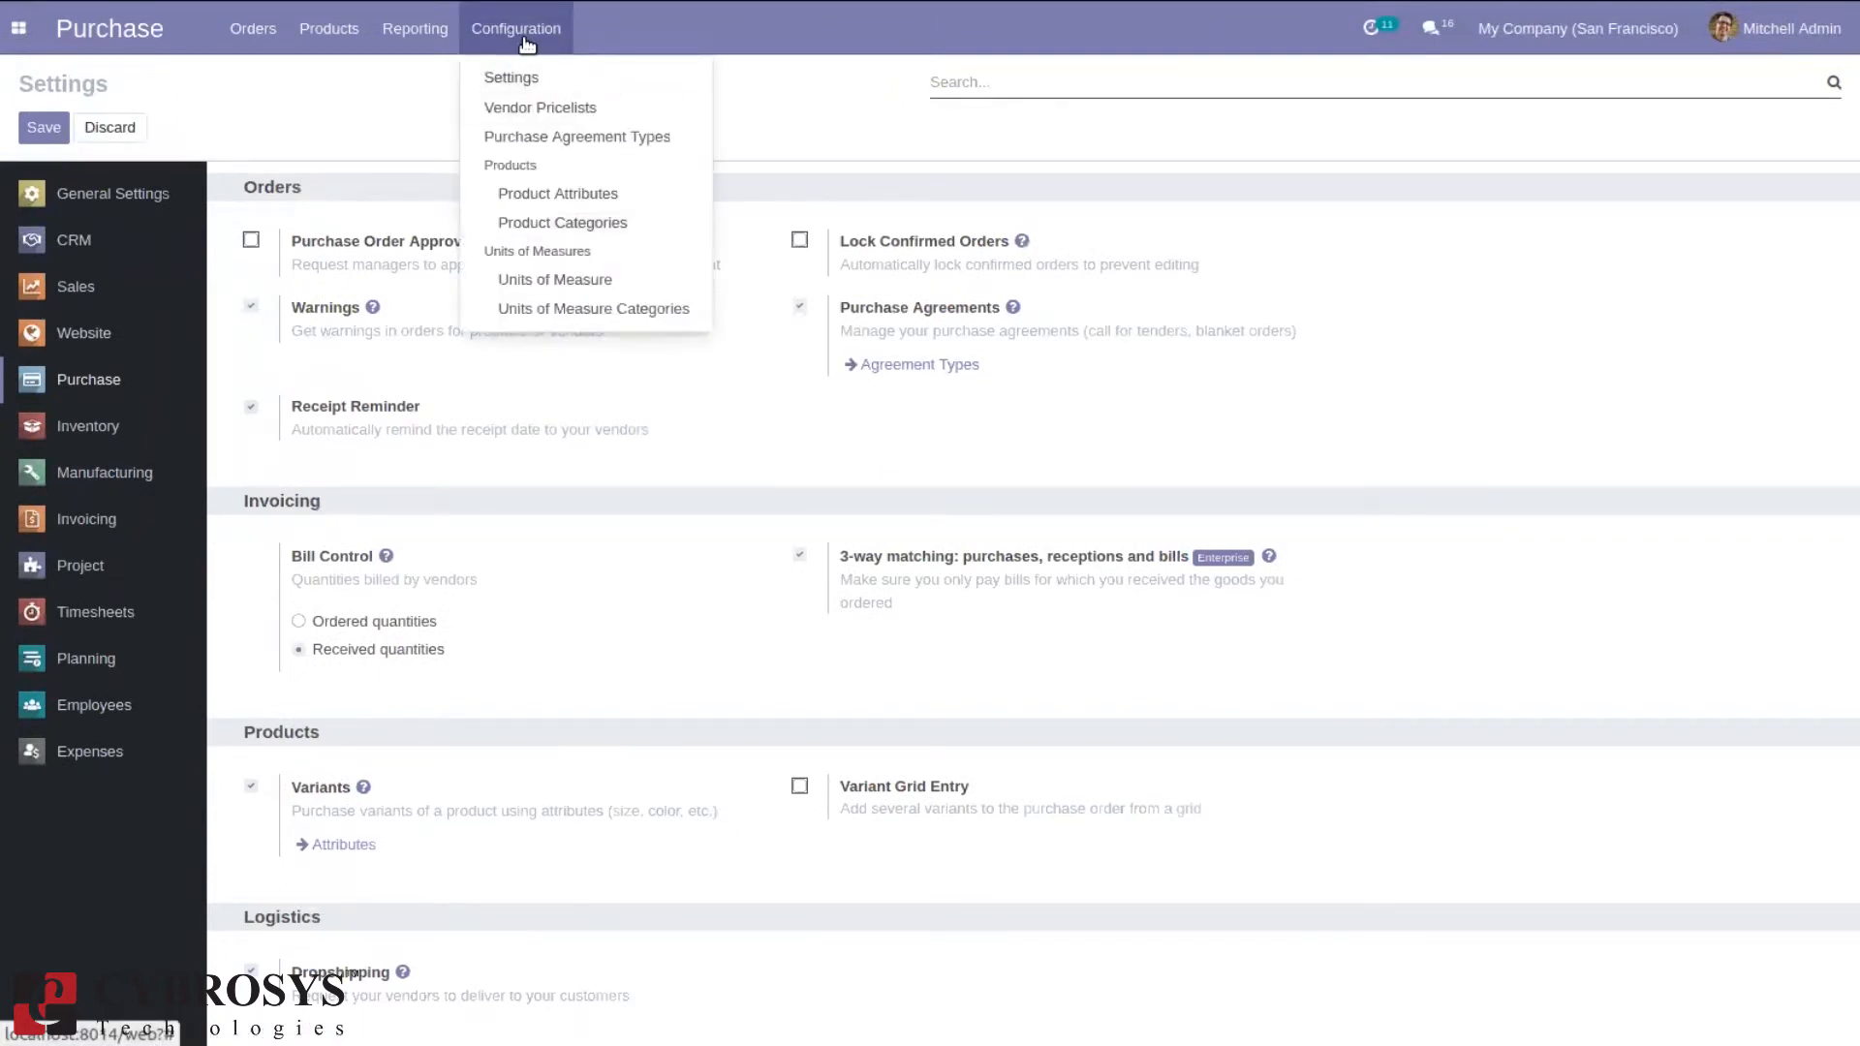
pyautogui.click(576, 136)
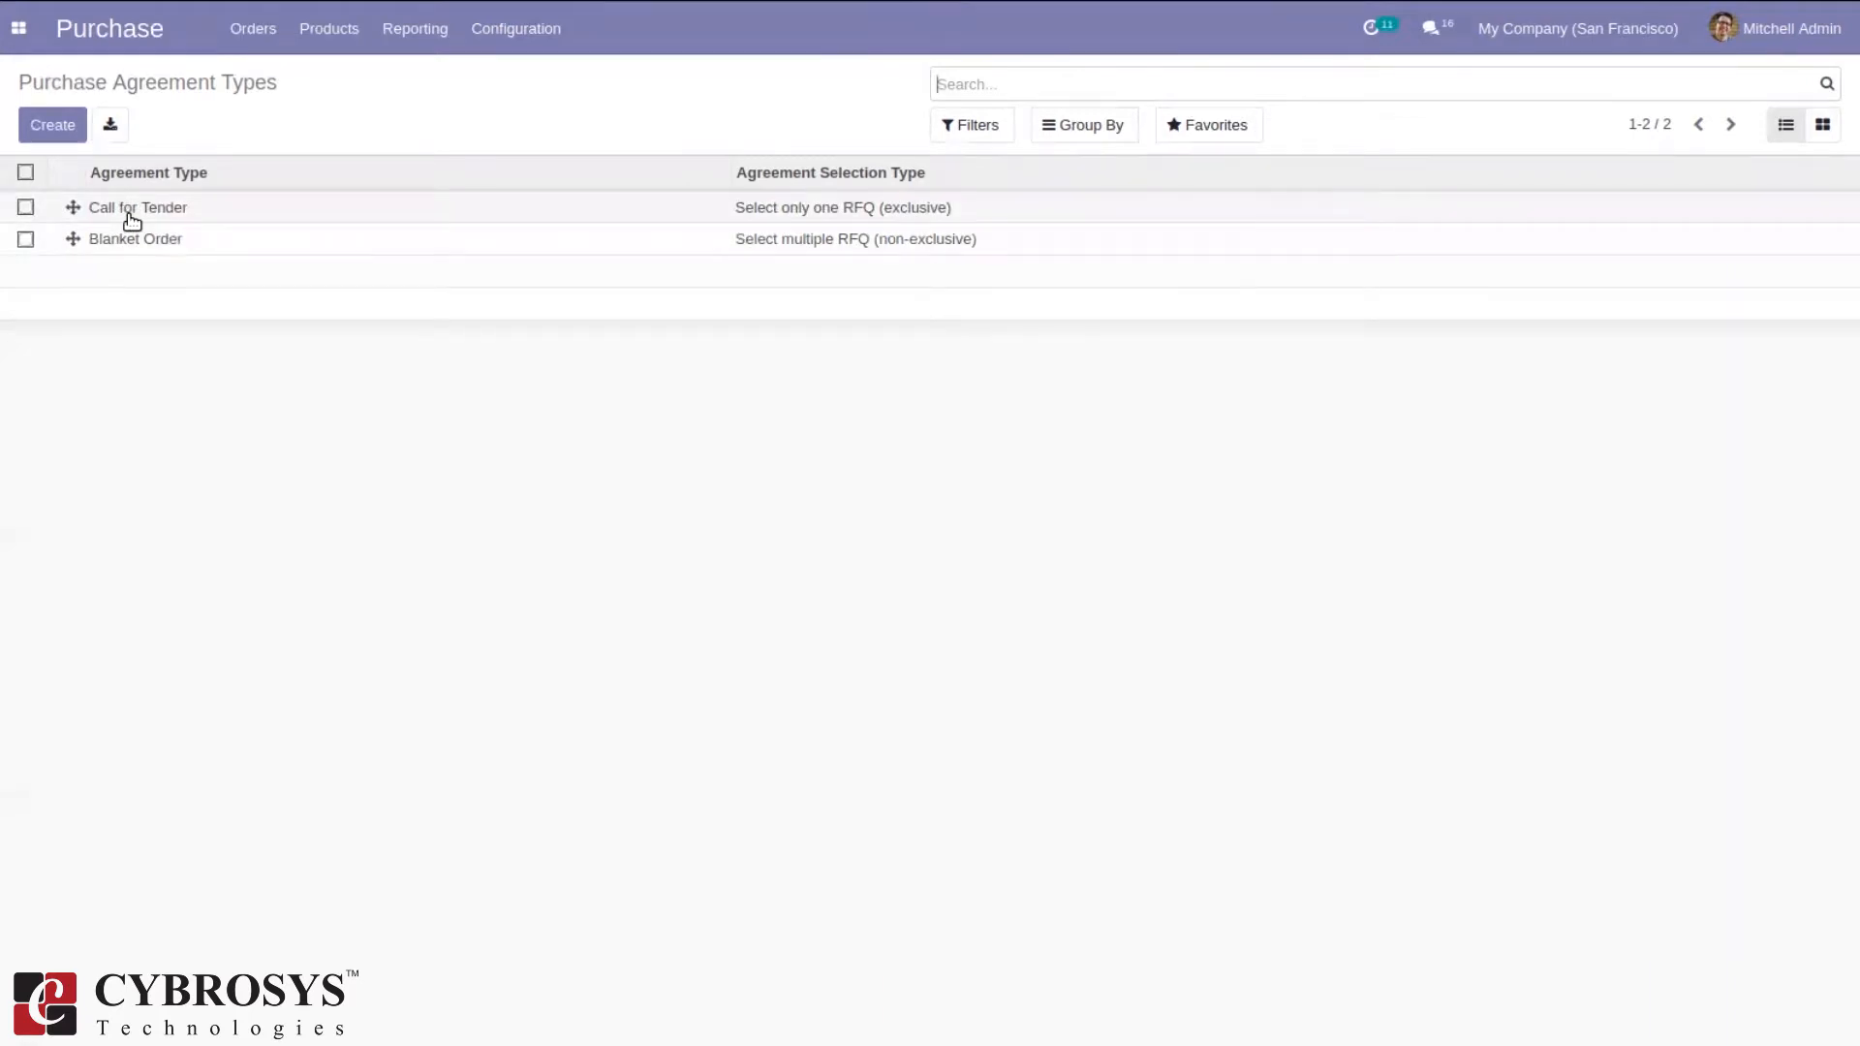
pyautogui.click(187, 241)
pyautogui.click(48, 120)
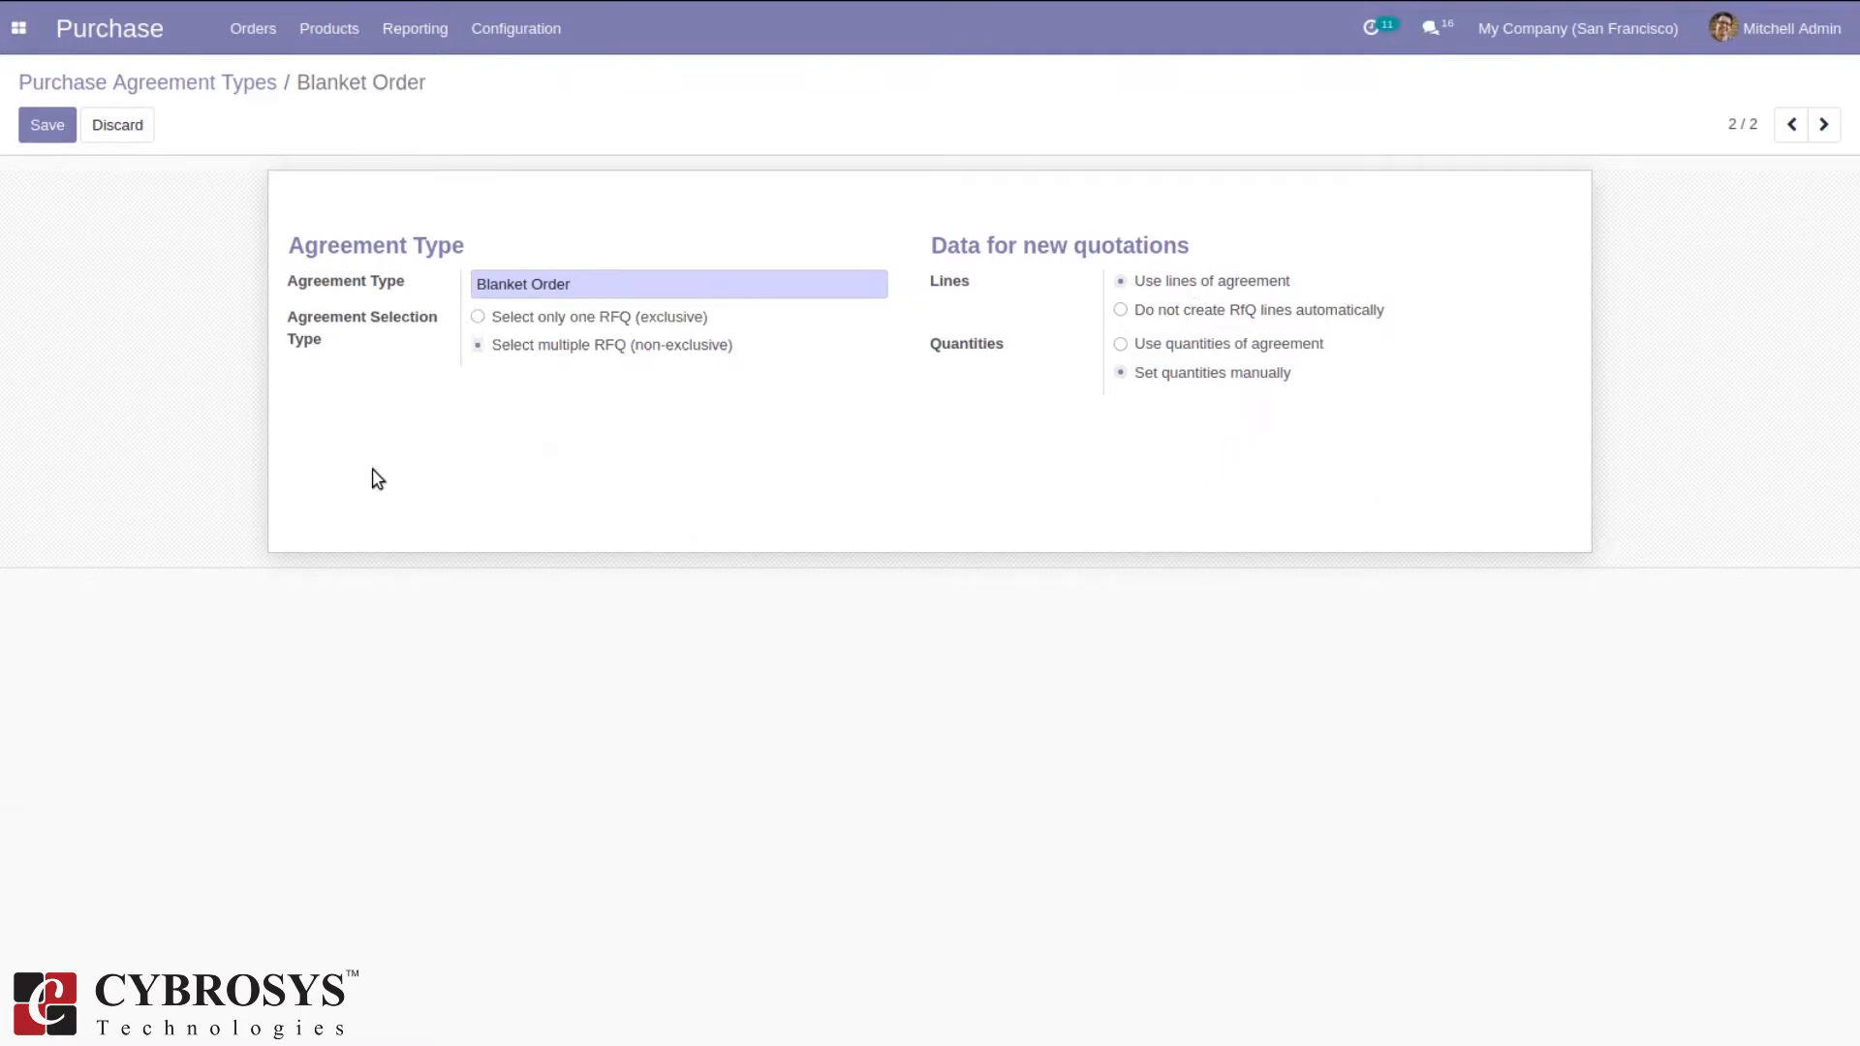
pyautogui.click(49, 128)
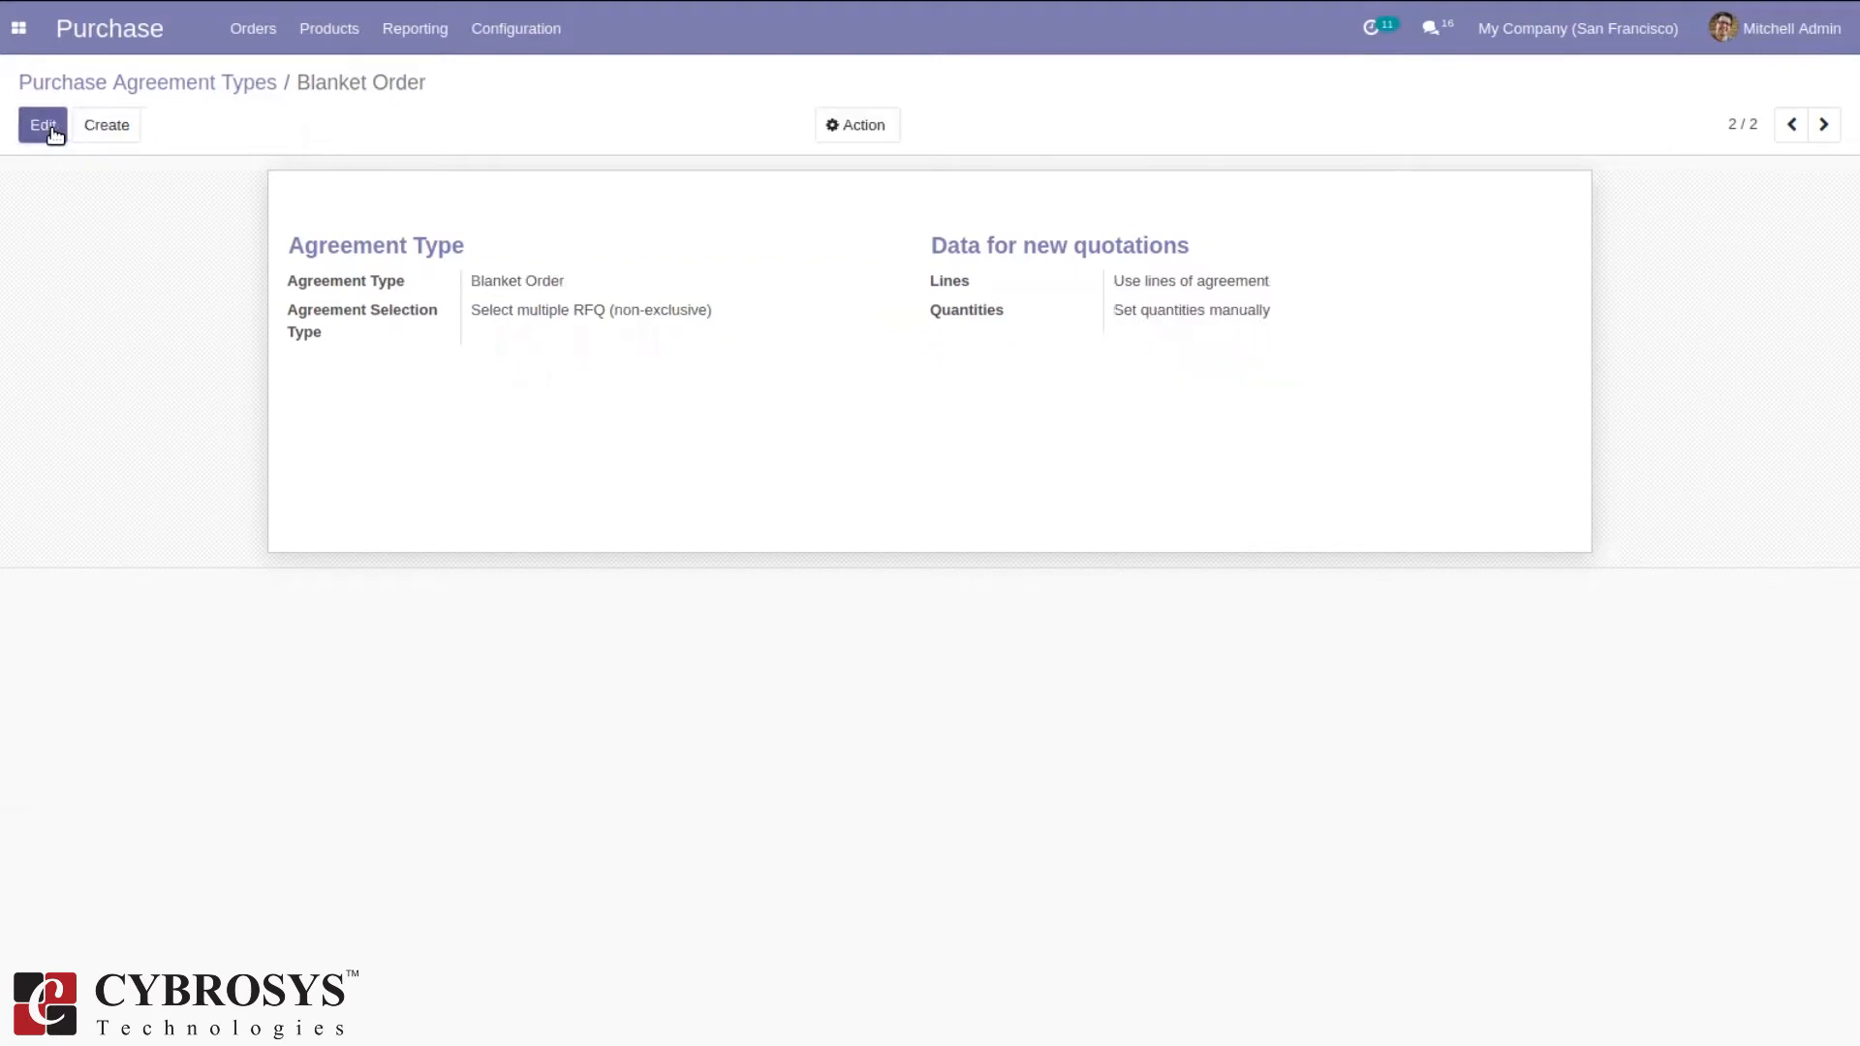
pyautogui.click(236, 83)
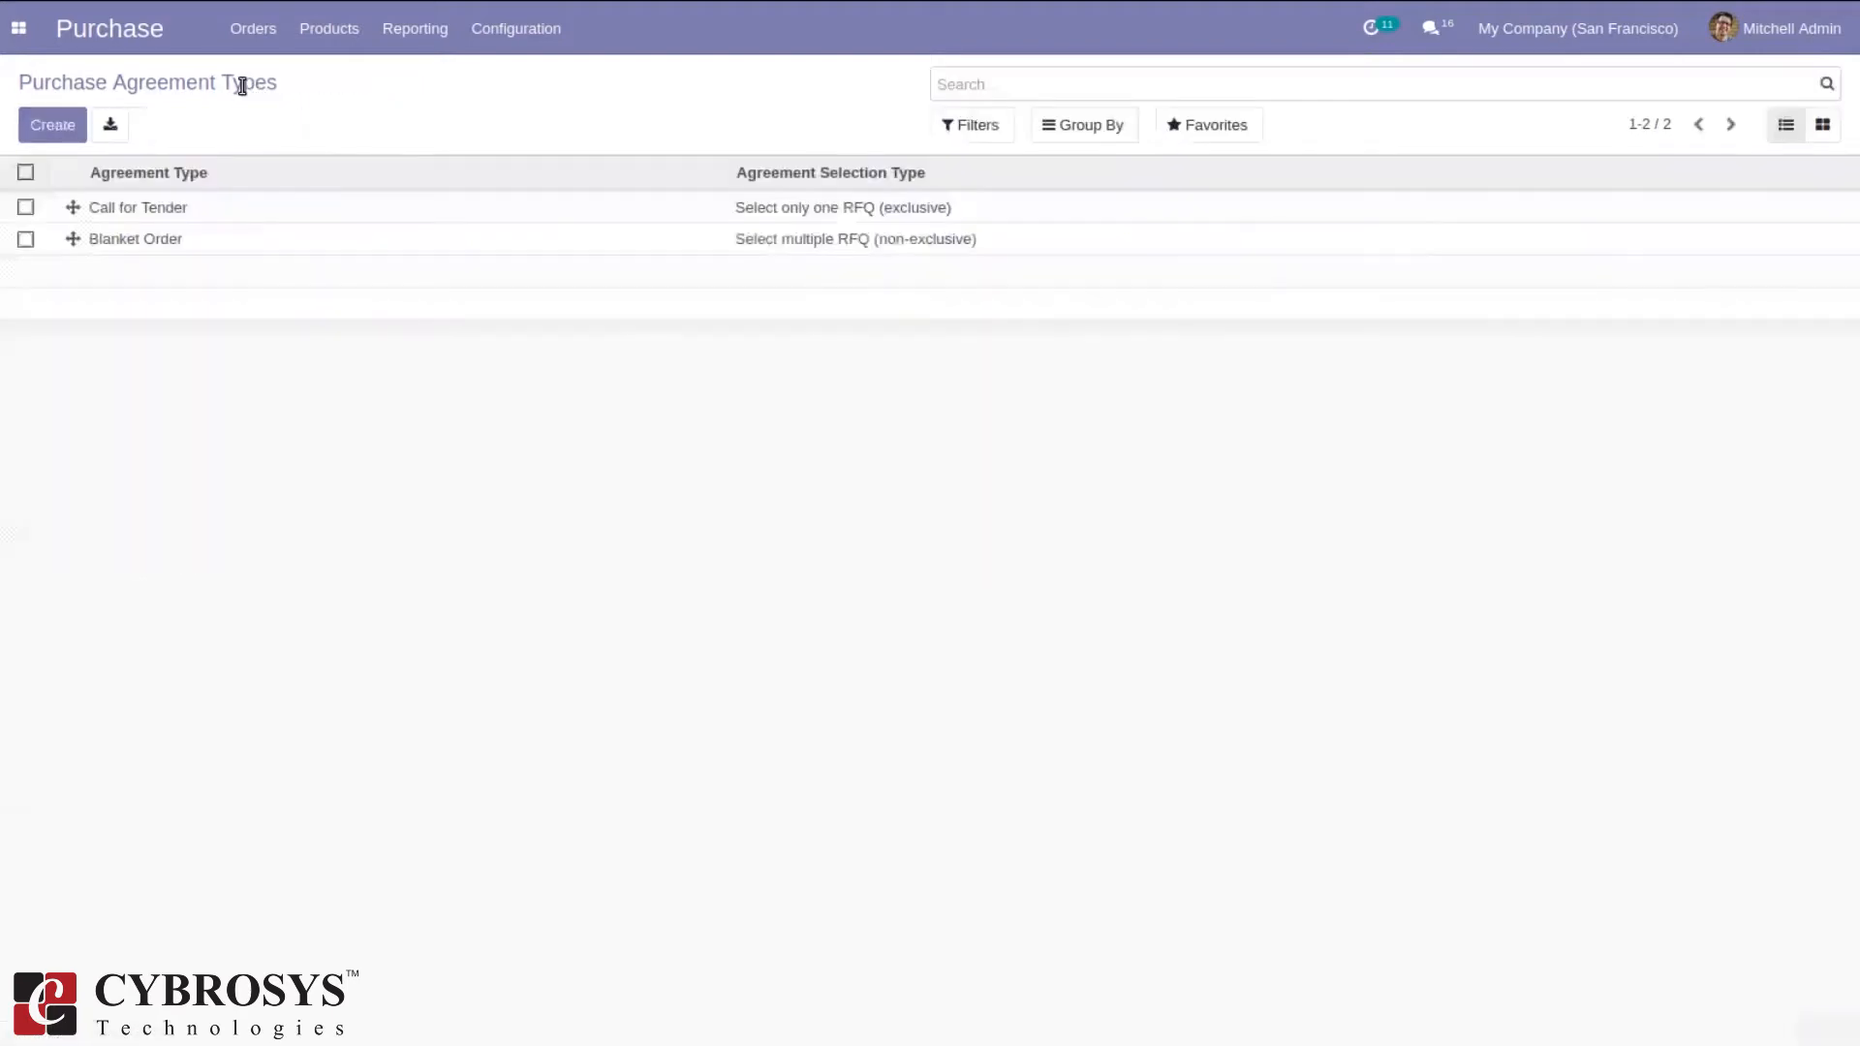
# Create a new purchase agreement and set its agreement type to Blanket Order.
pyautogui.click(240, 37)
pyautogui.click(299, 136)
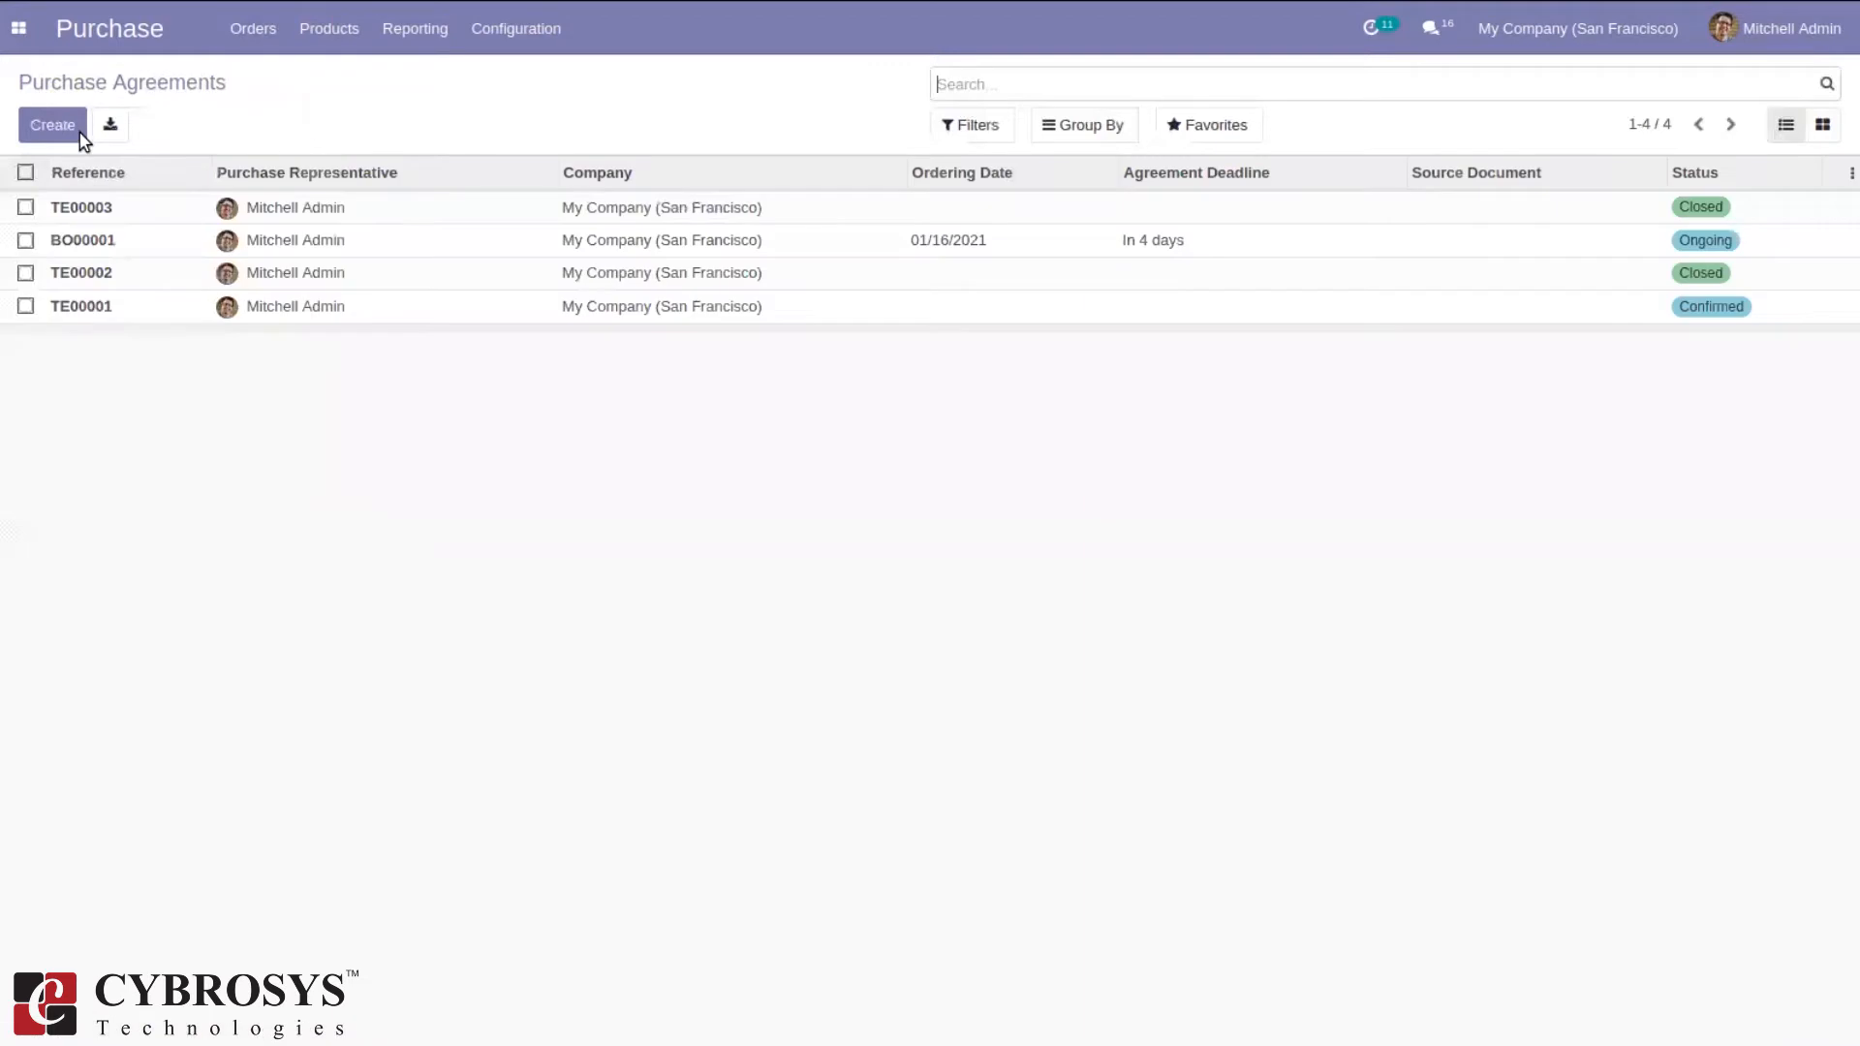
pyautogui.click(53, 126)
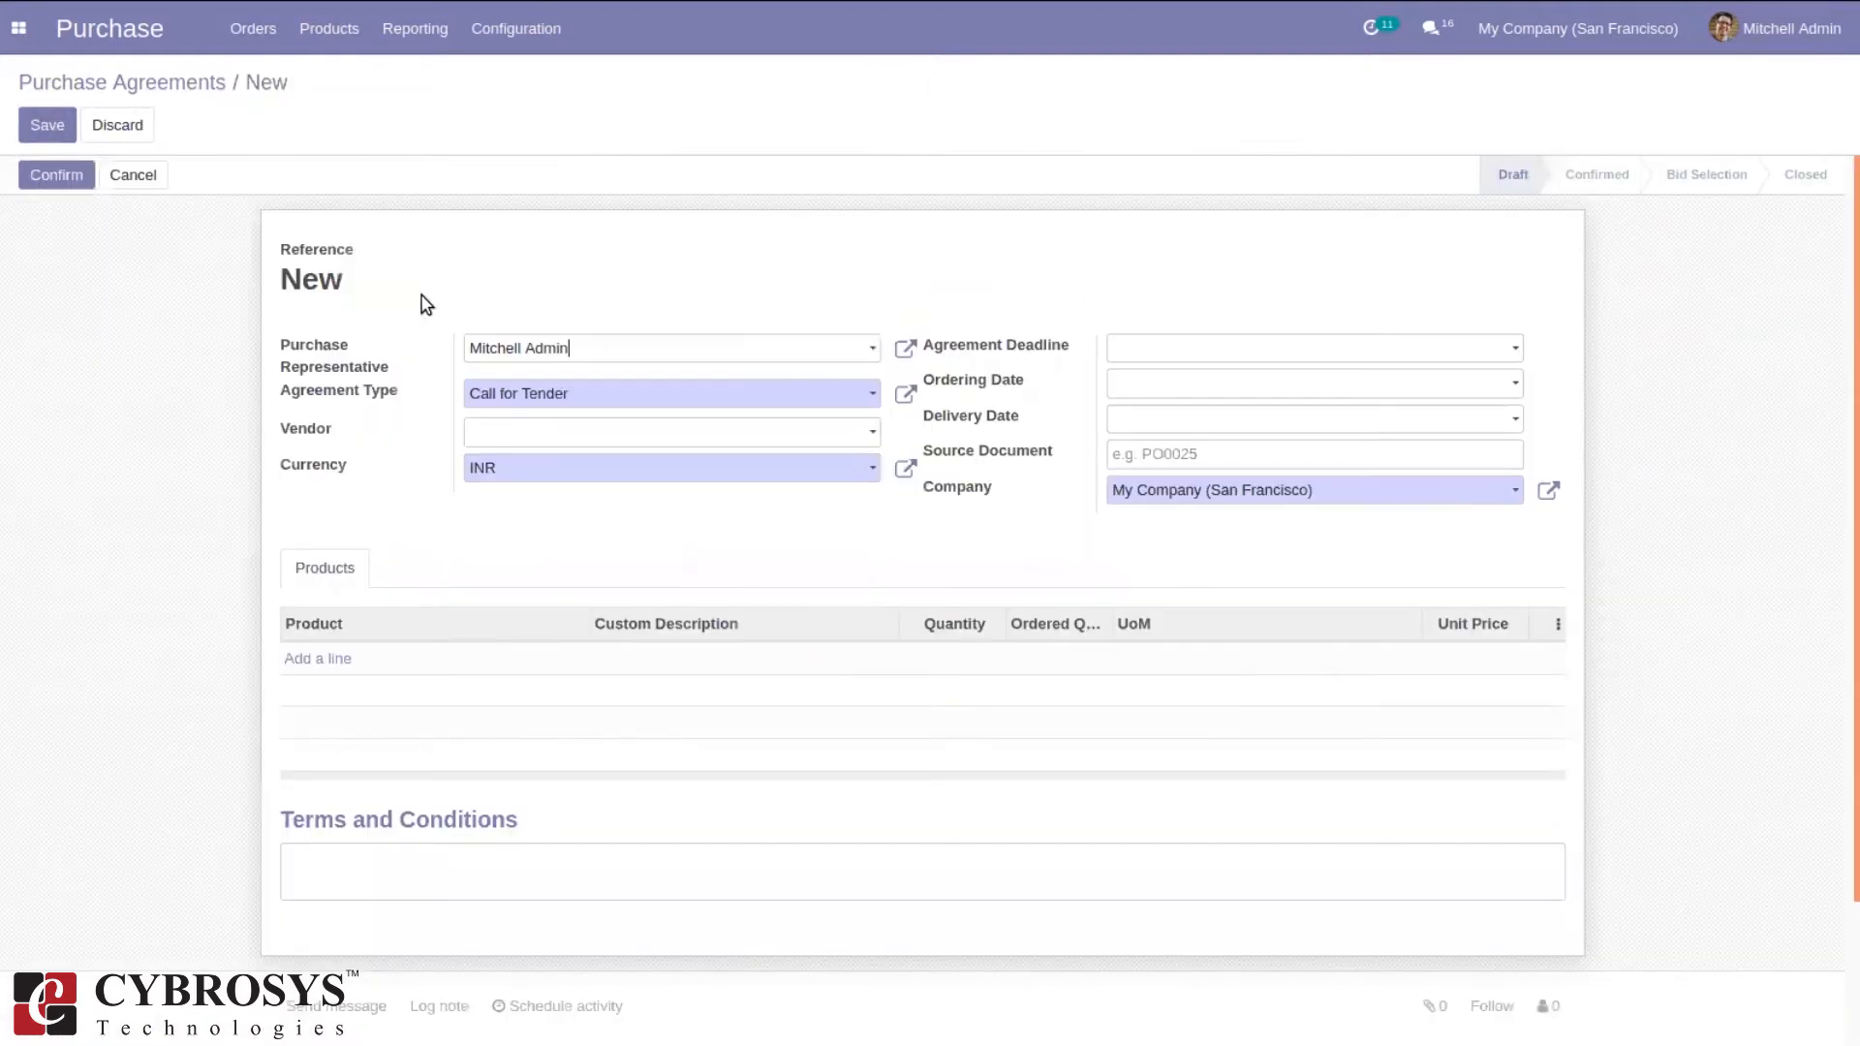
pyautogui.click(552, 394)
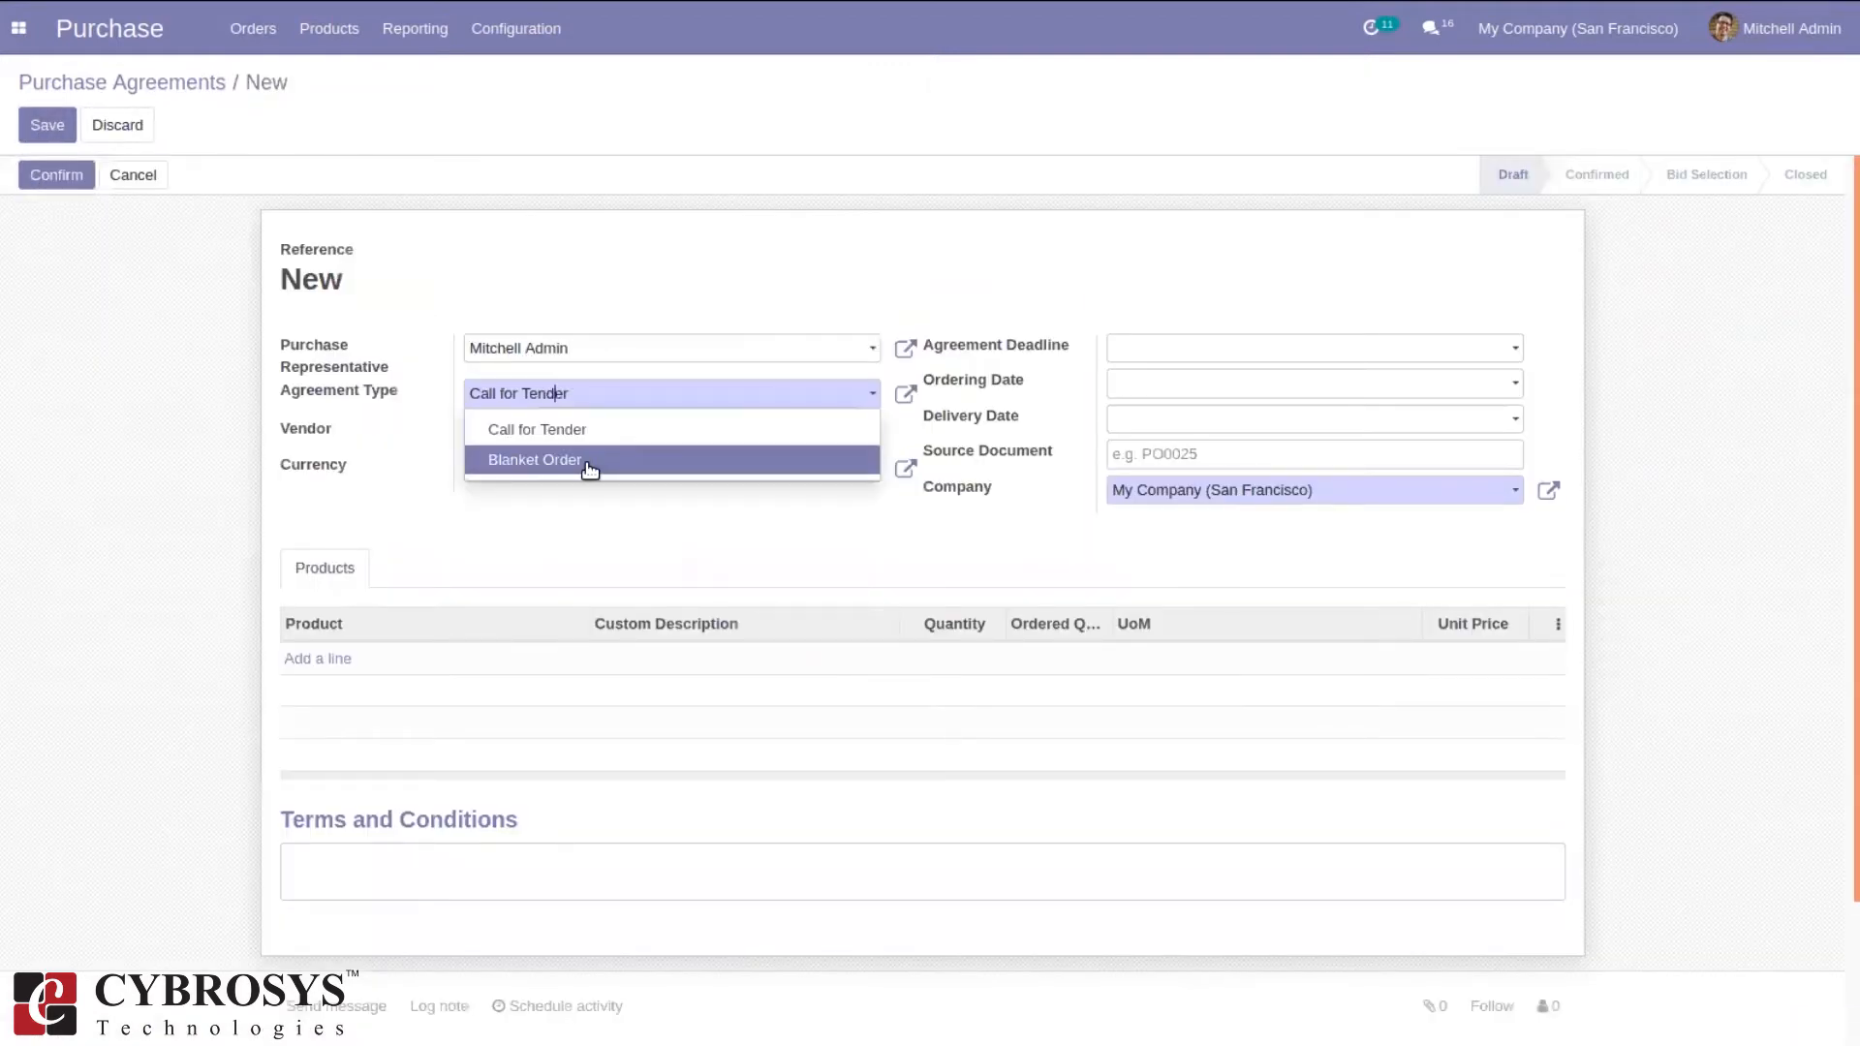
pyautogui.click(589, 461)
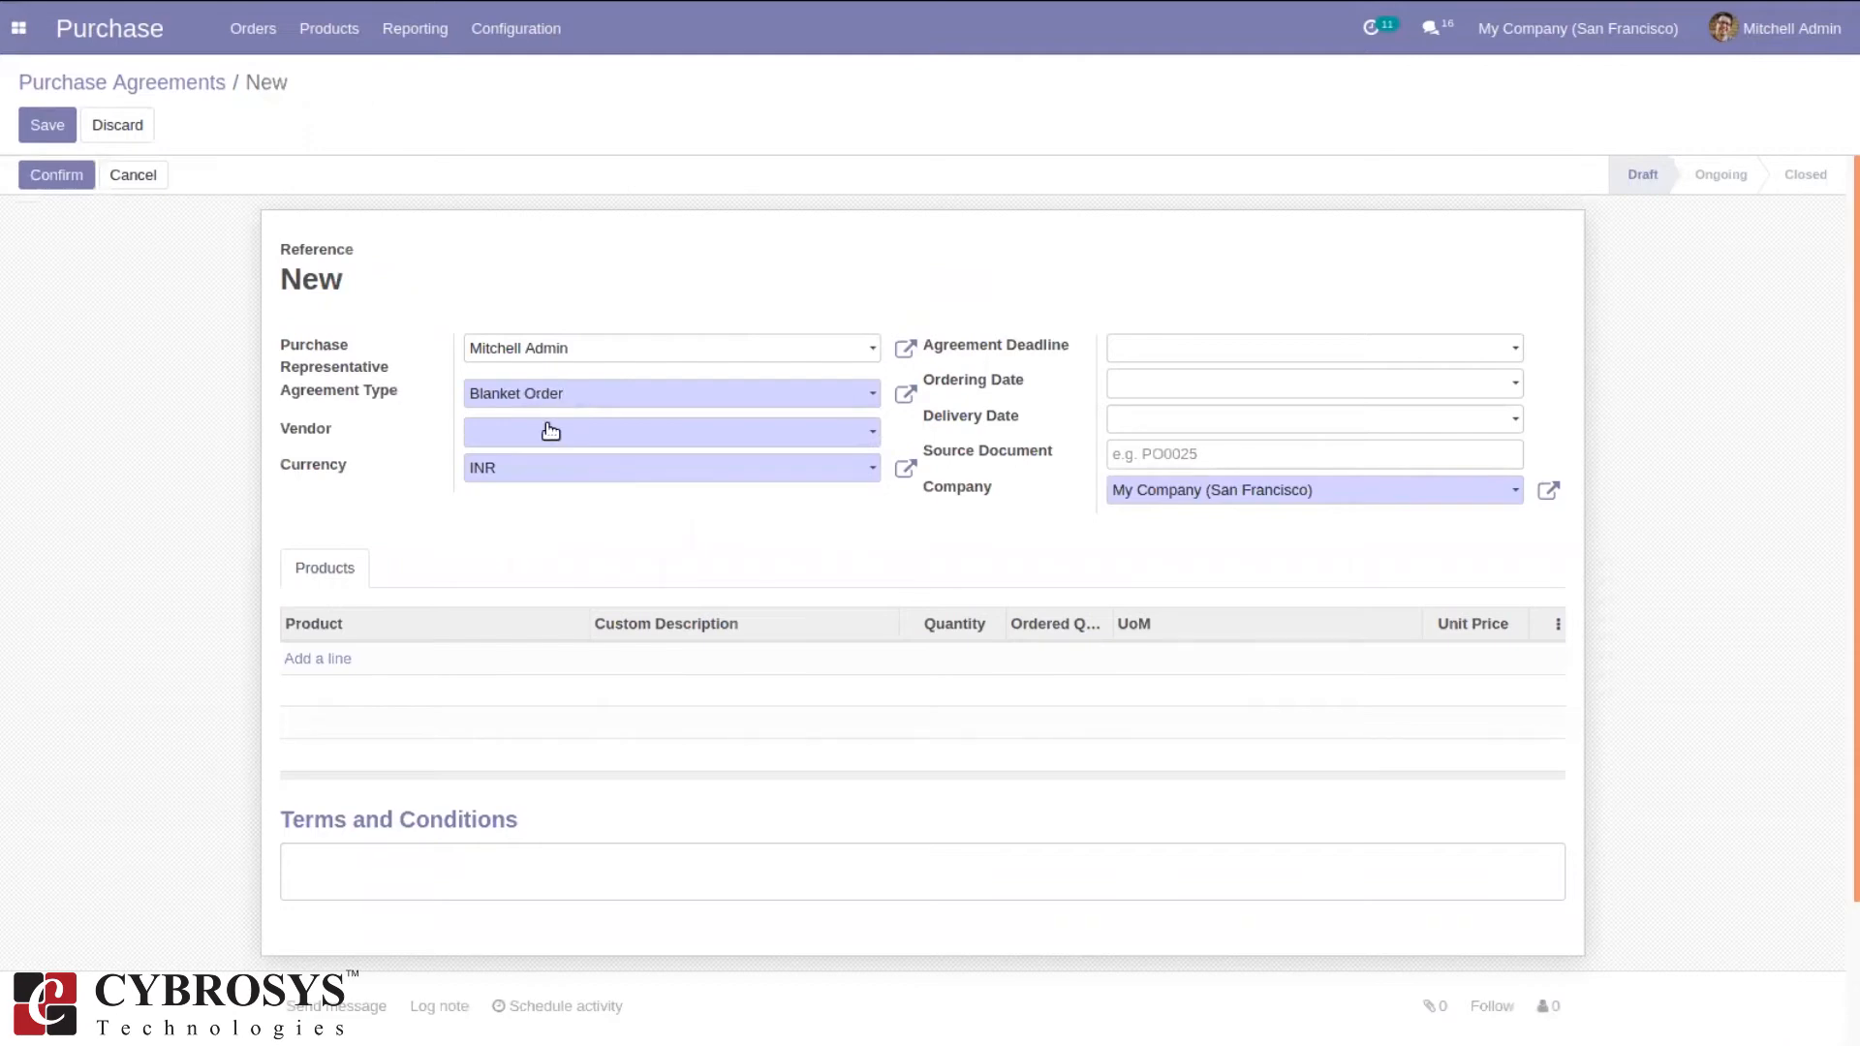
# Select the vendor for the agreement and set the agreement deadline to 01/18/2021.
pyautogui.click(498, 441)
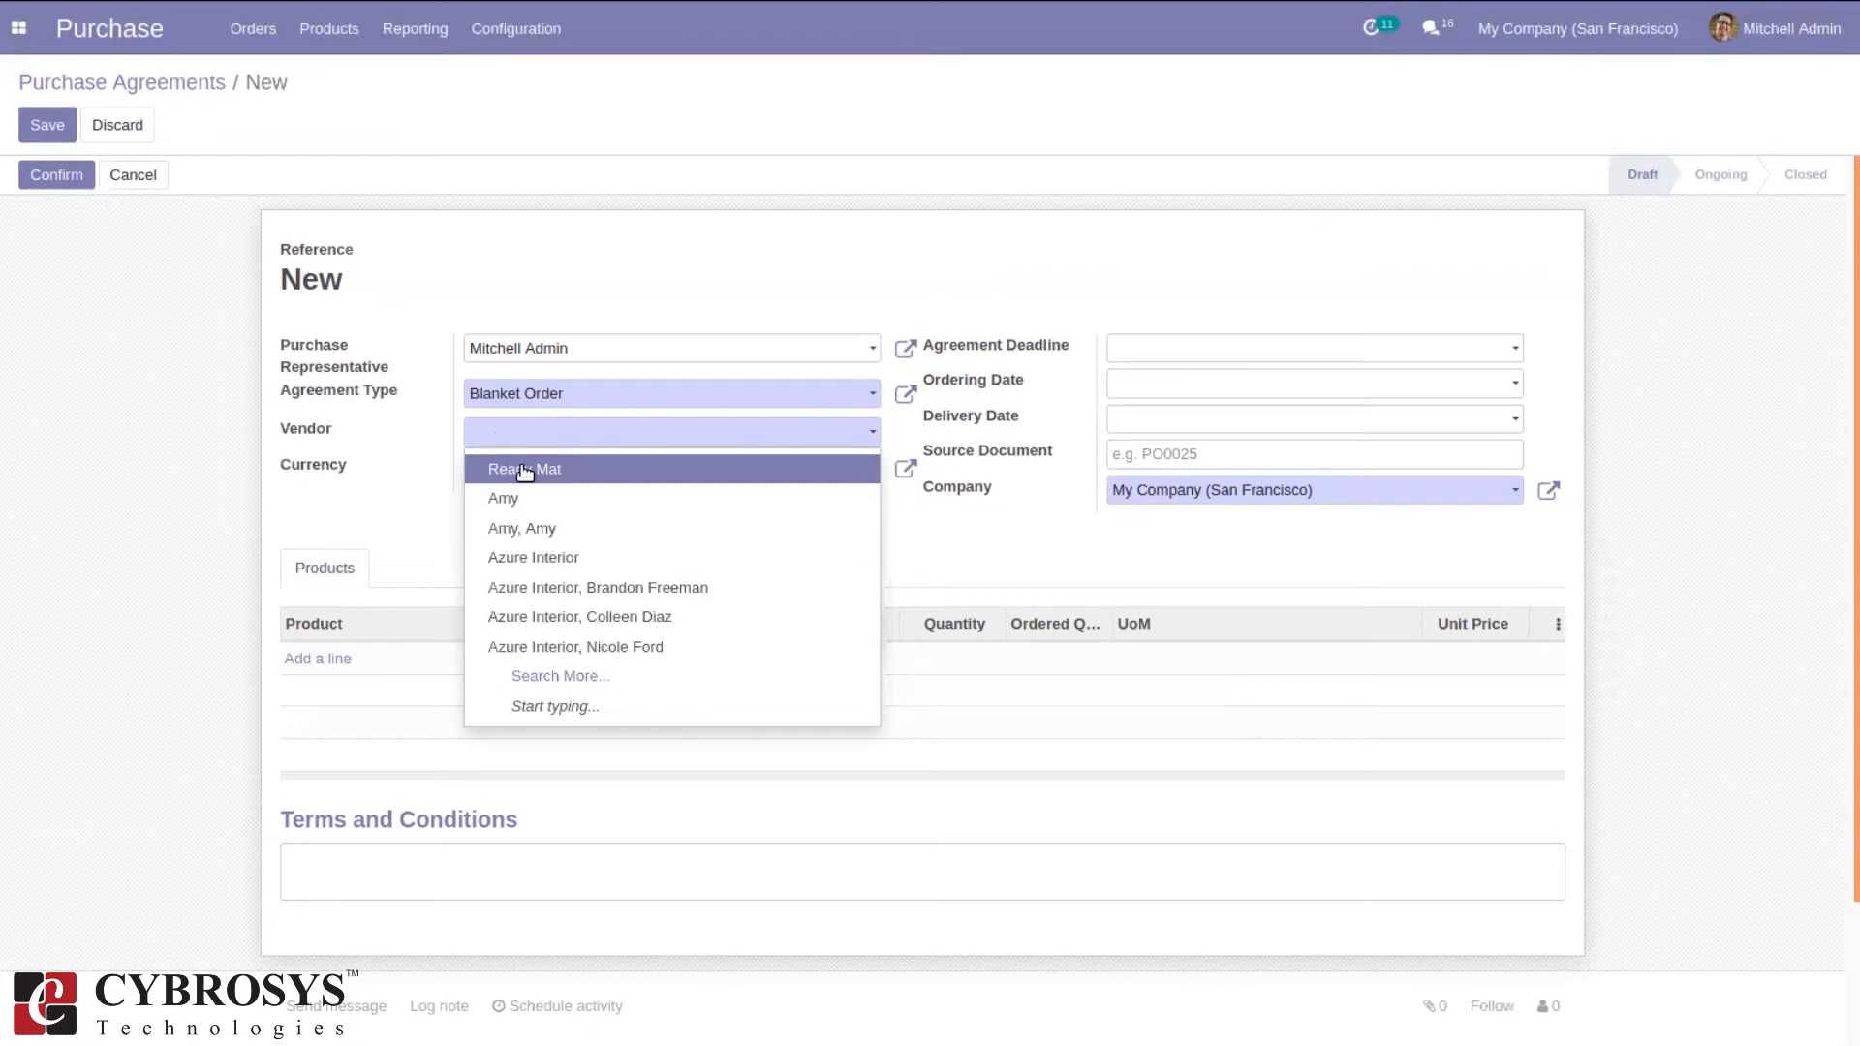
pyautogui.click(564, 509)
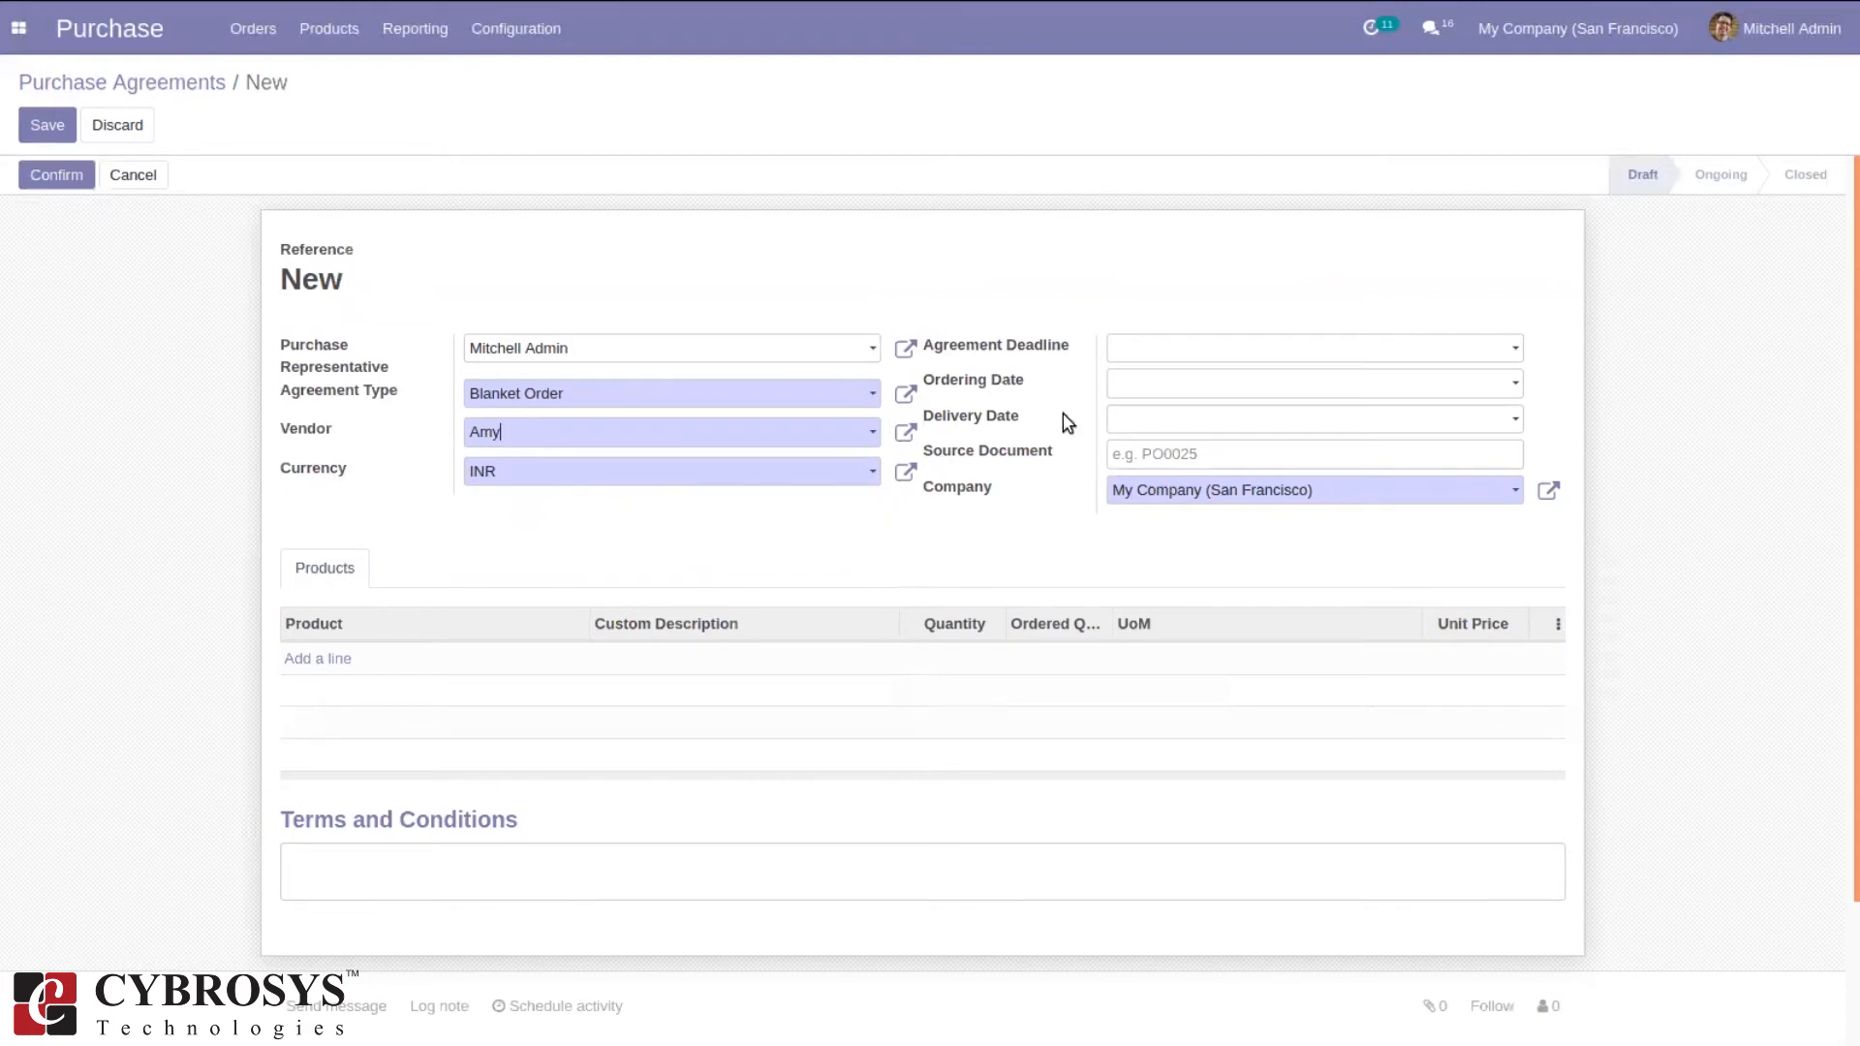
pyautogui.click(1150, 360)
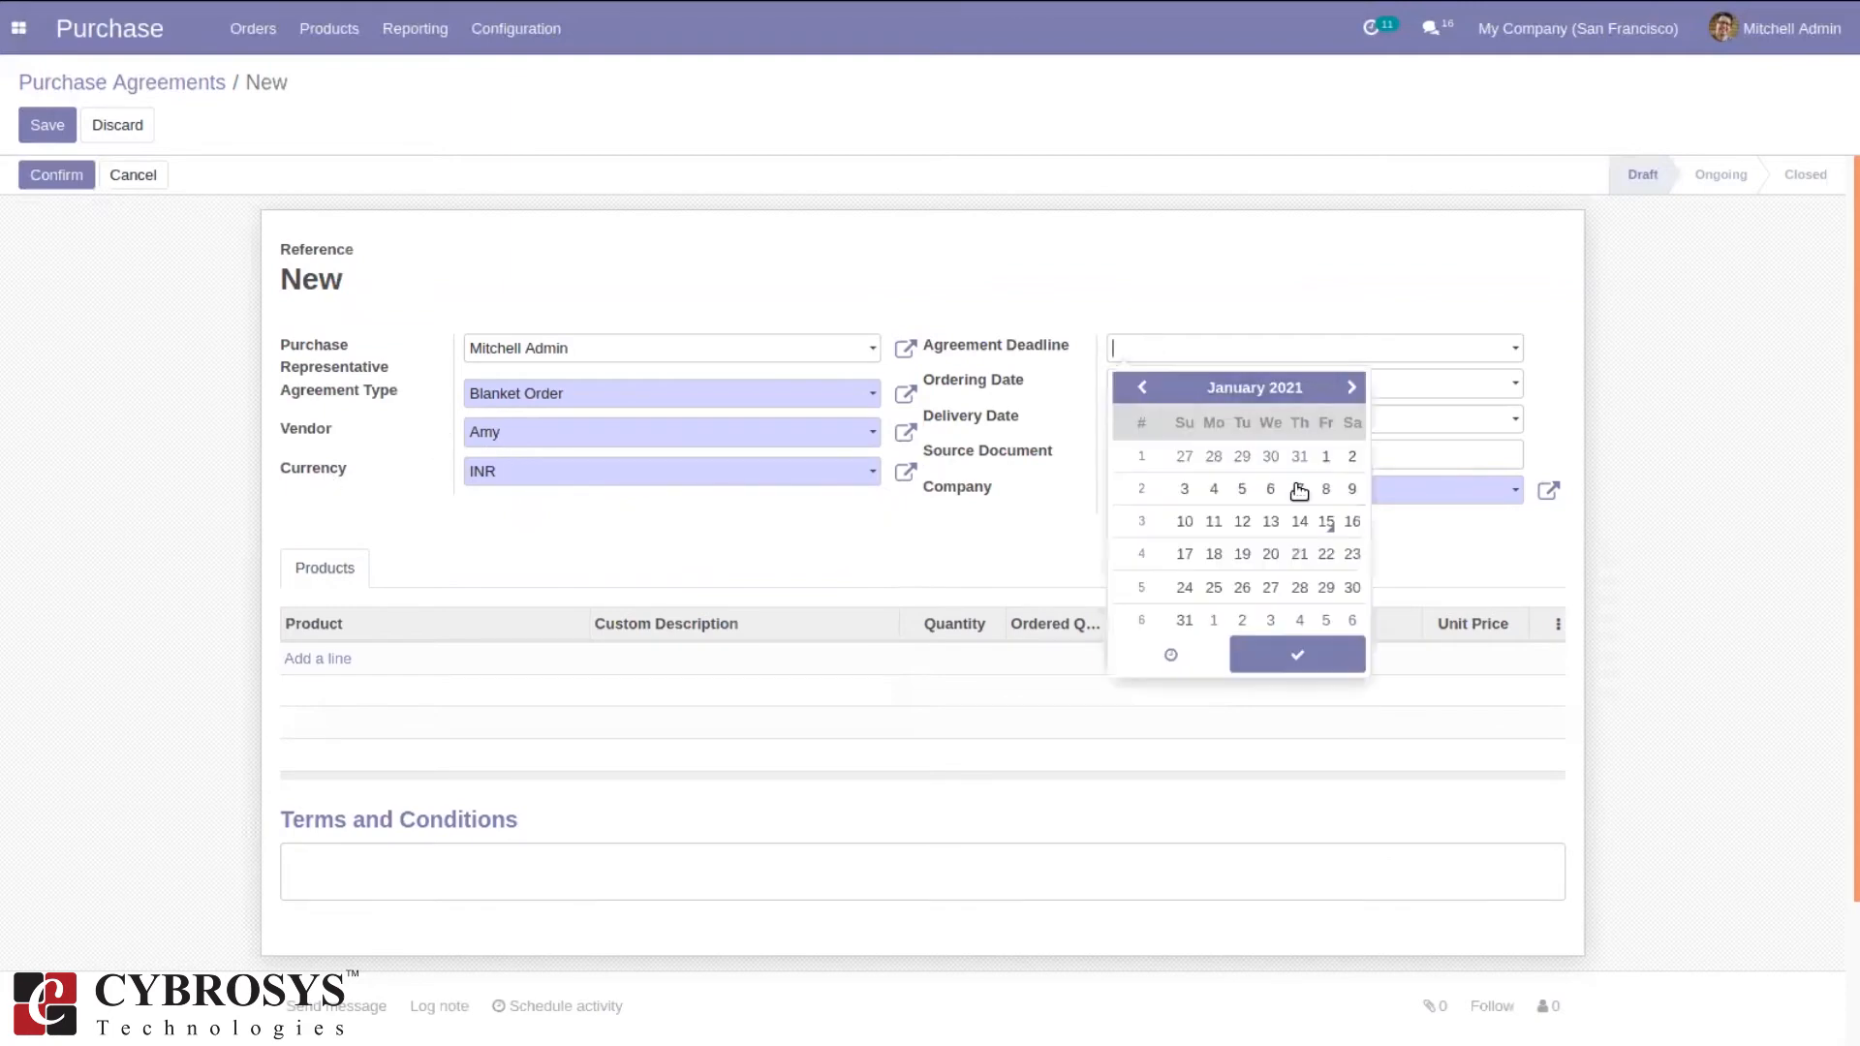
pyautogui.click(1214, 555)
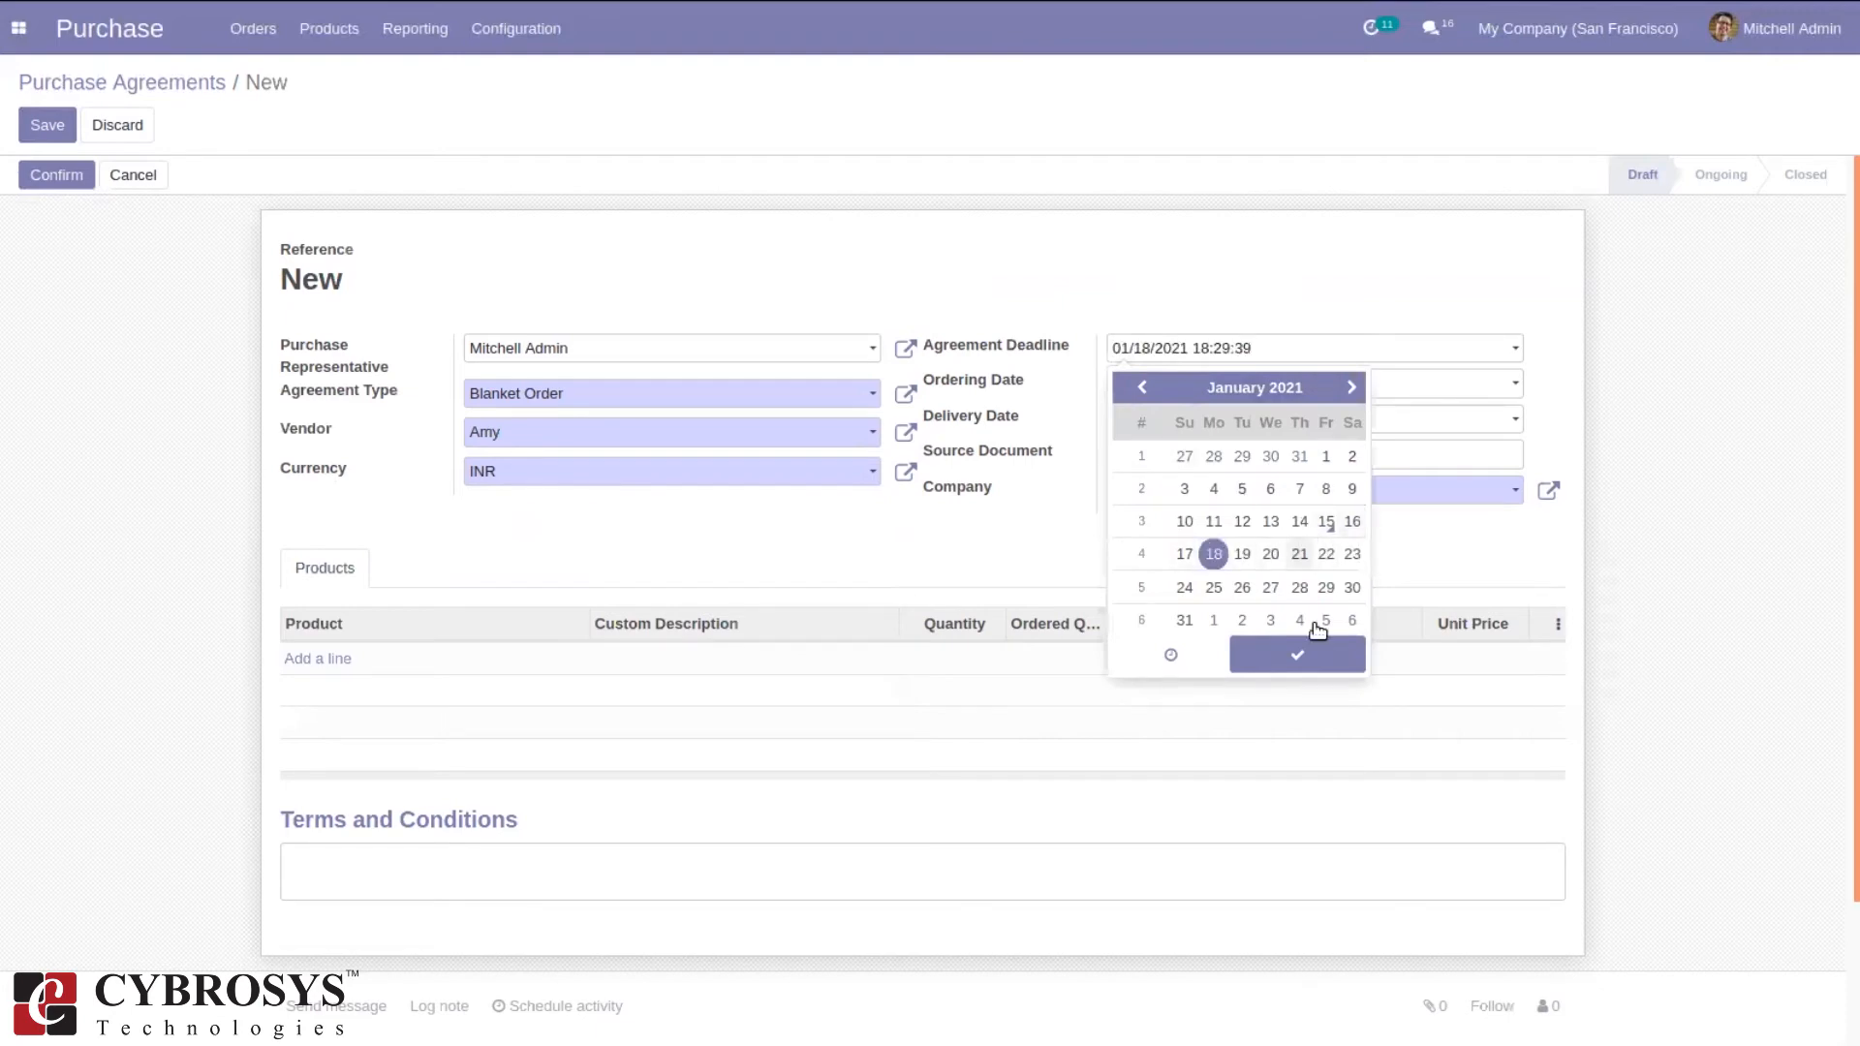
pyautogui.click(1322, 657)
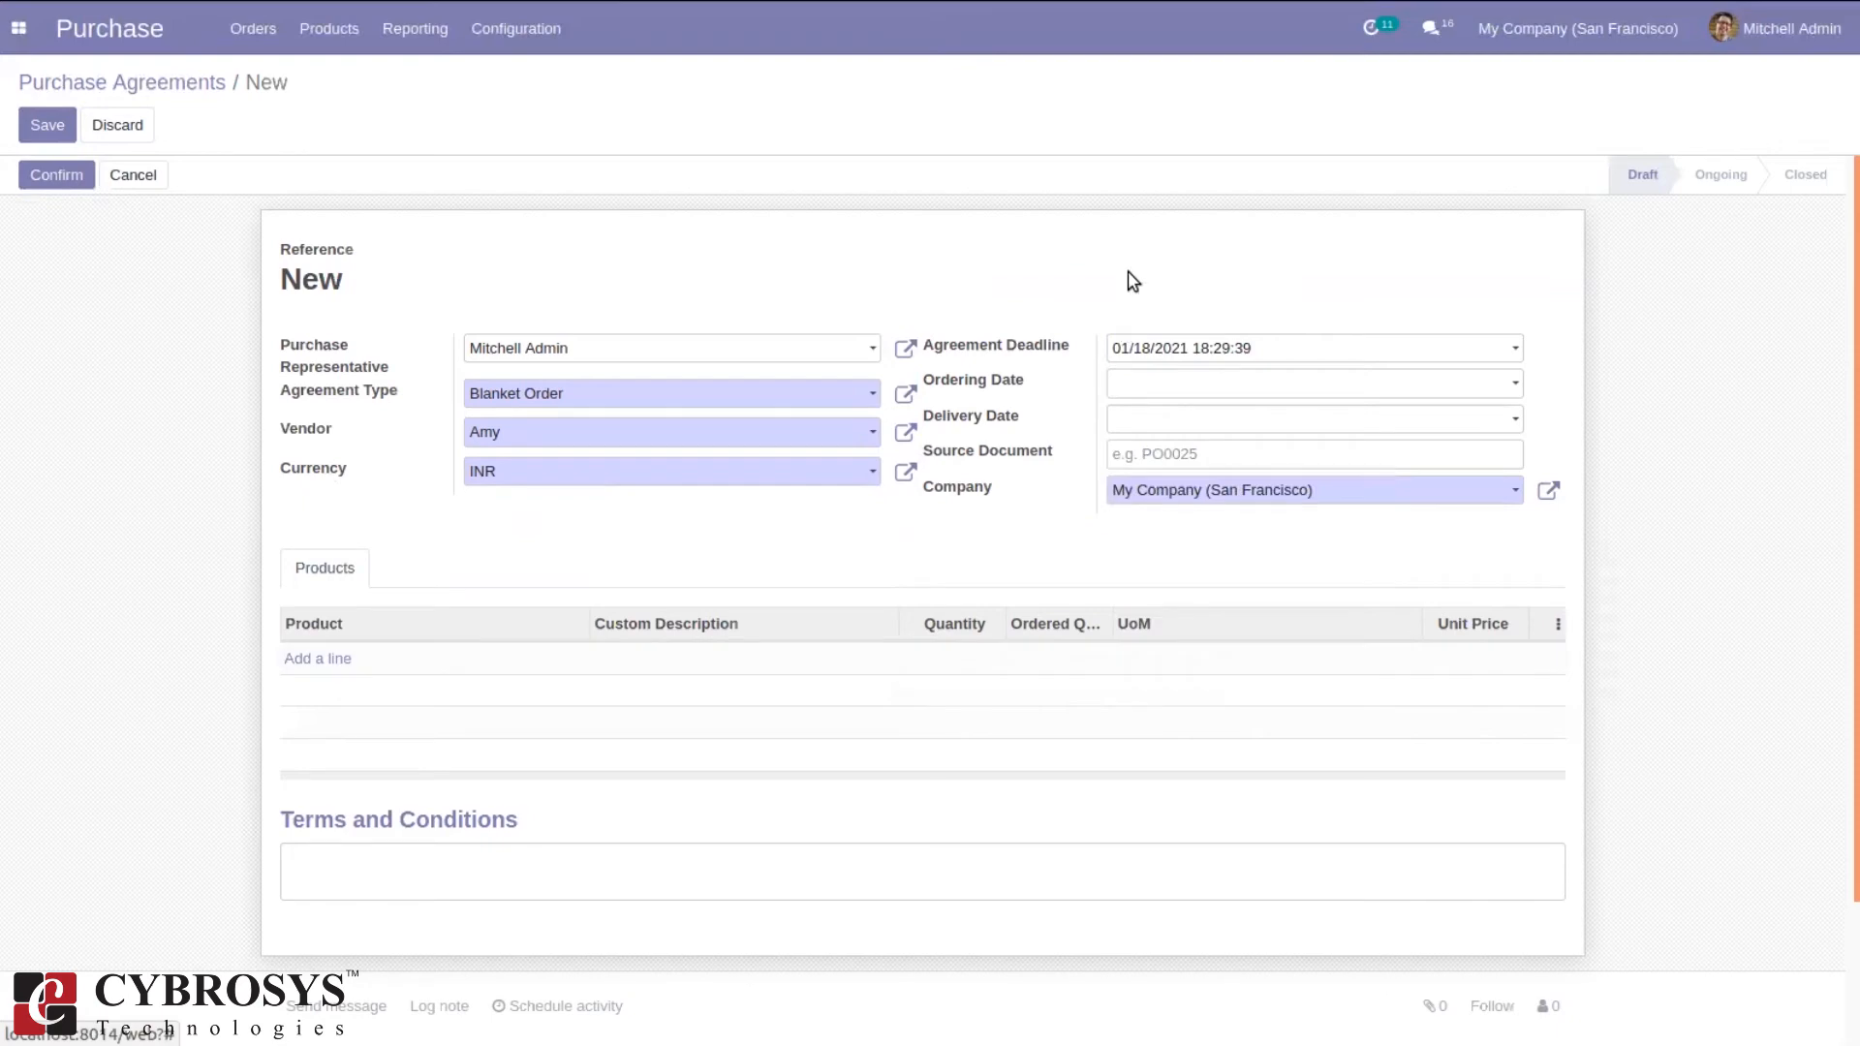
# Add a product line for [E-COM06] Corner Desk Right Sit with quantity 15 and try to confirm the agreement.
pyautogui.click(330, 657)
pyautogui.click(332, 658)
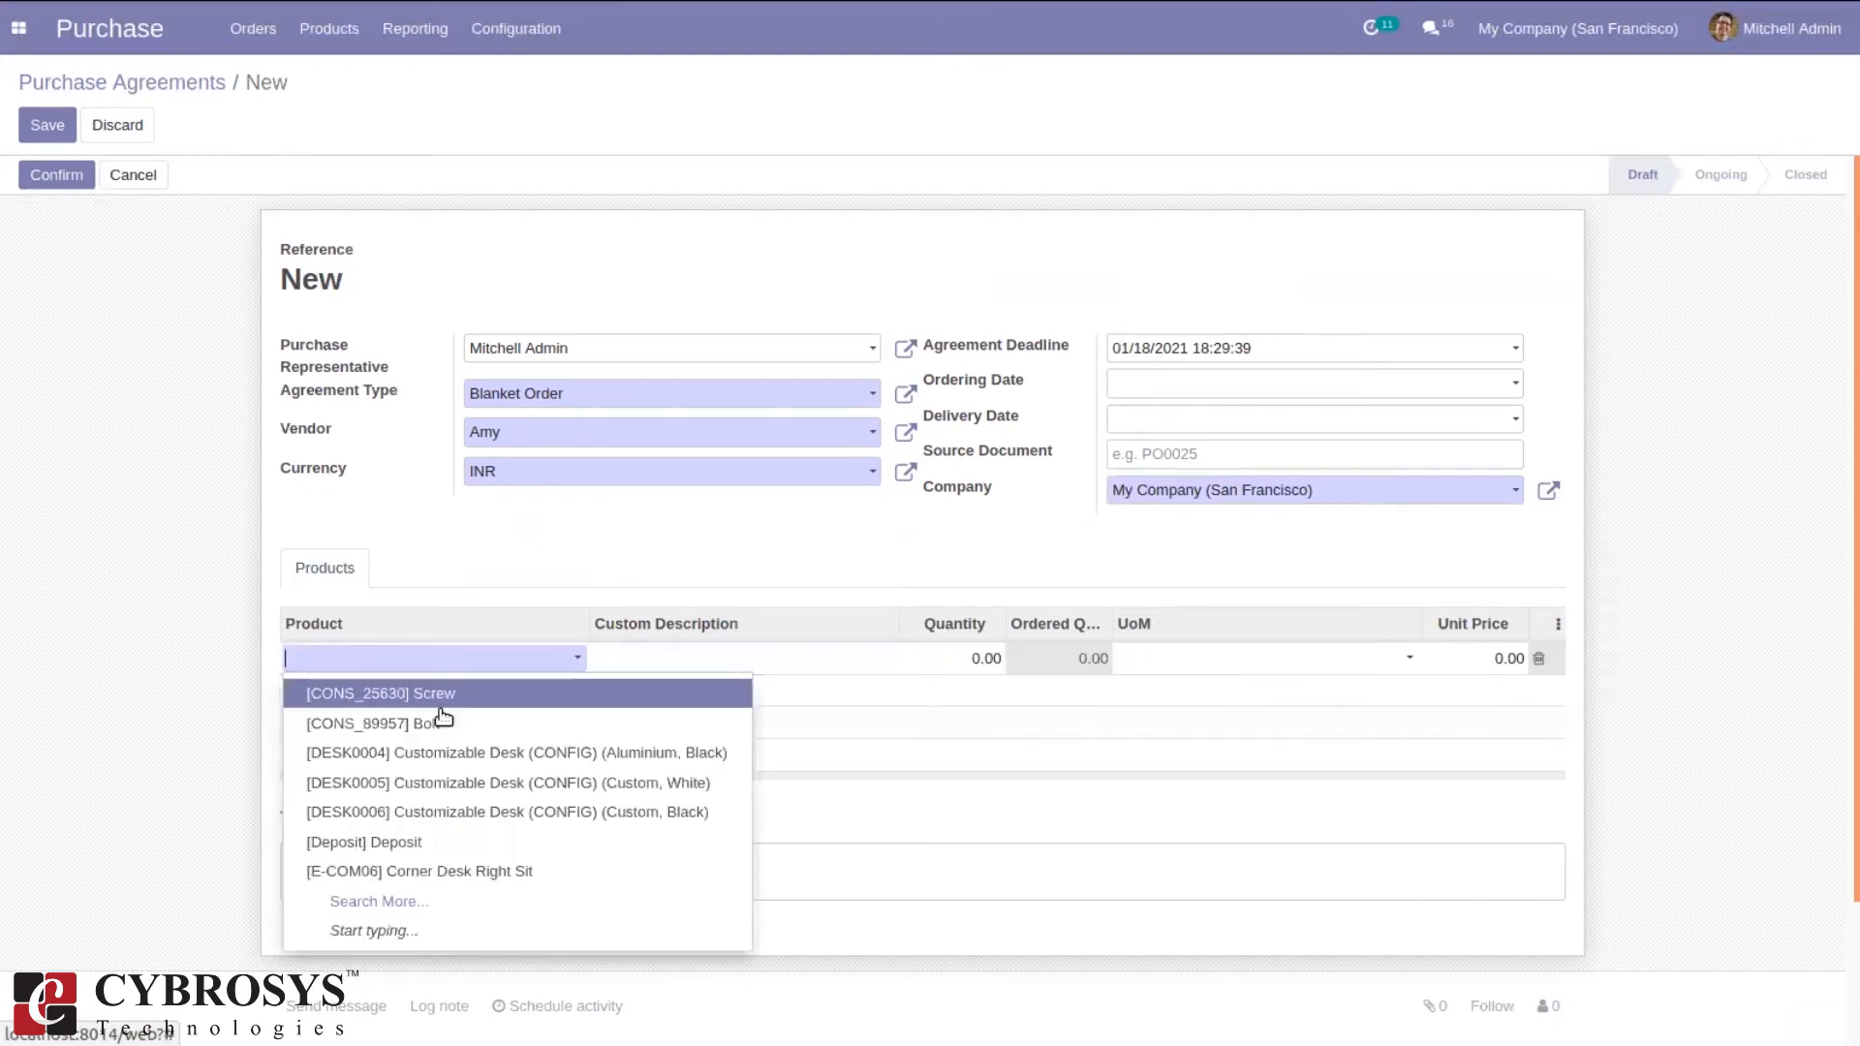
pyautogui.click(540, 872)
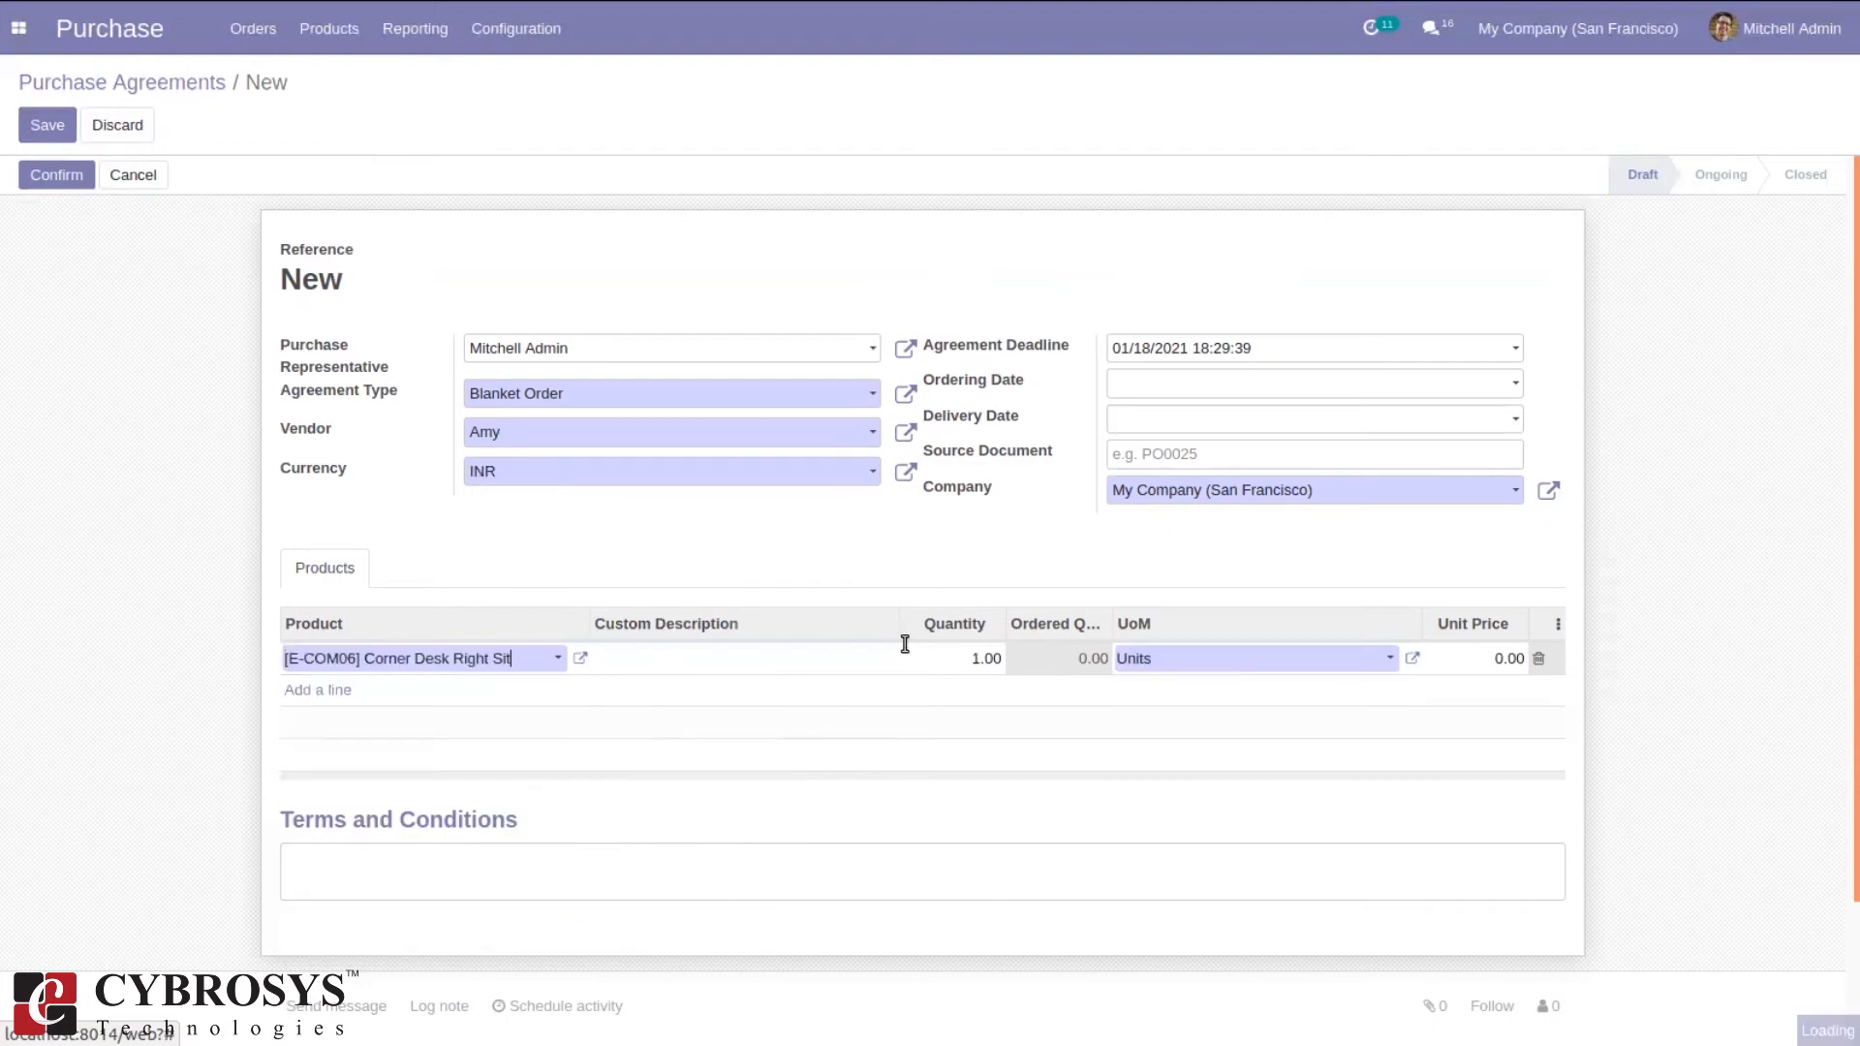
pyautogui.doubleClick(1003, 660)
pyautogui.press('BackSpace')
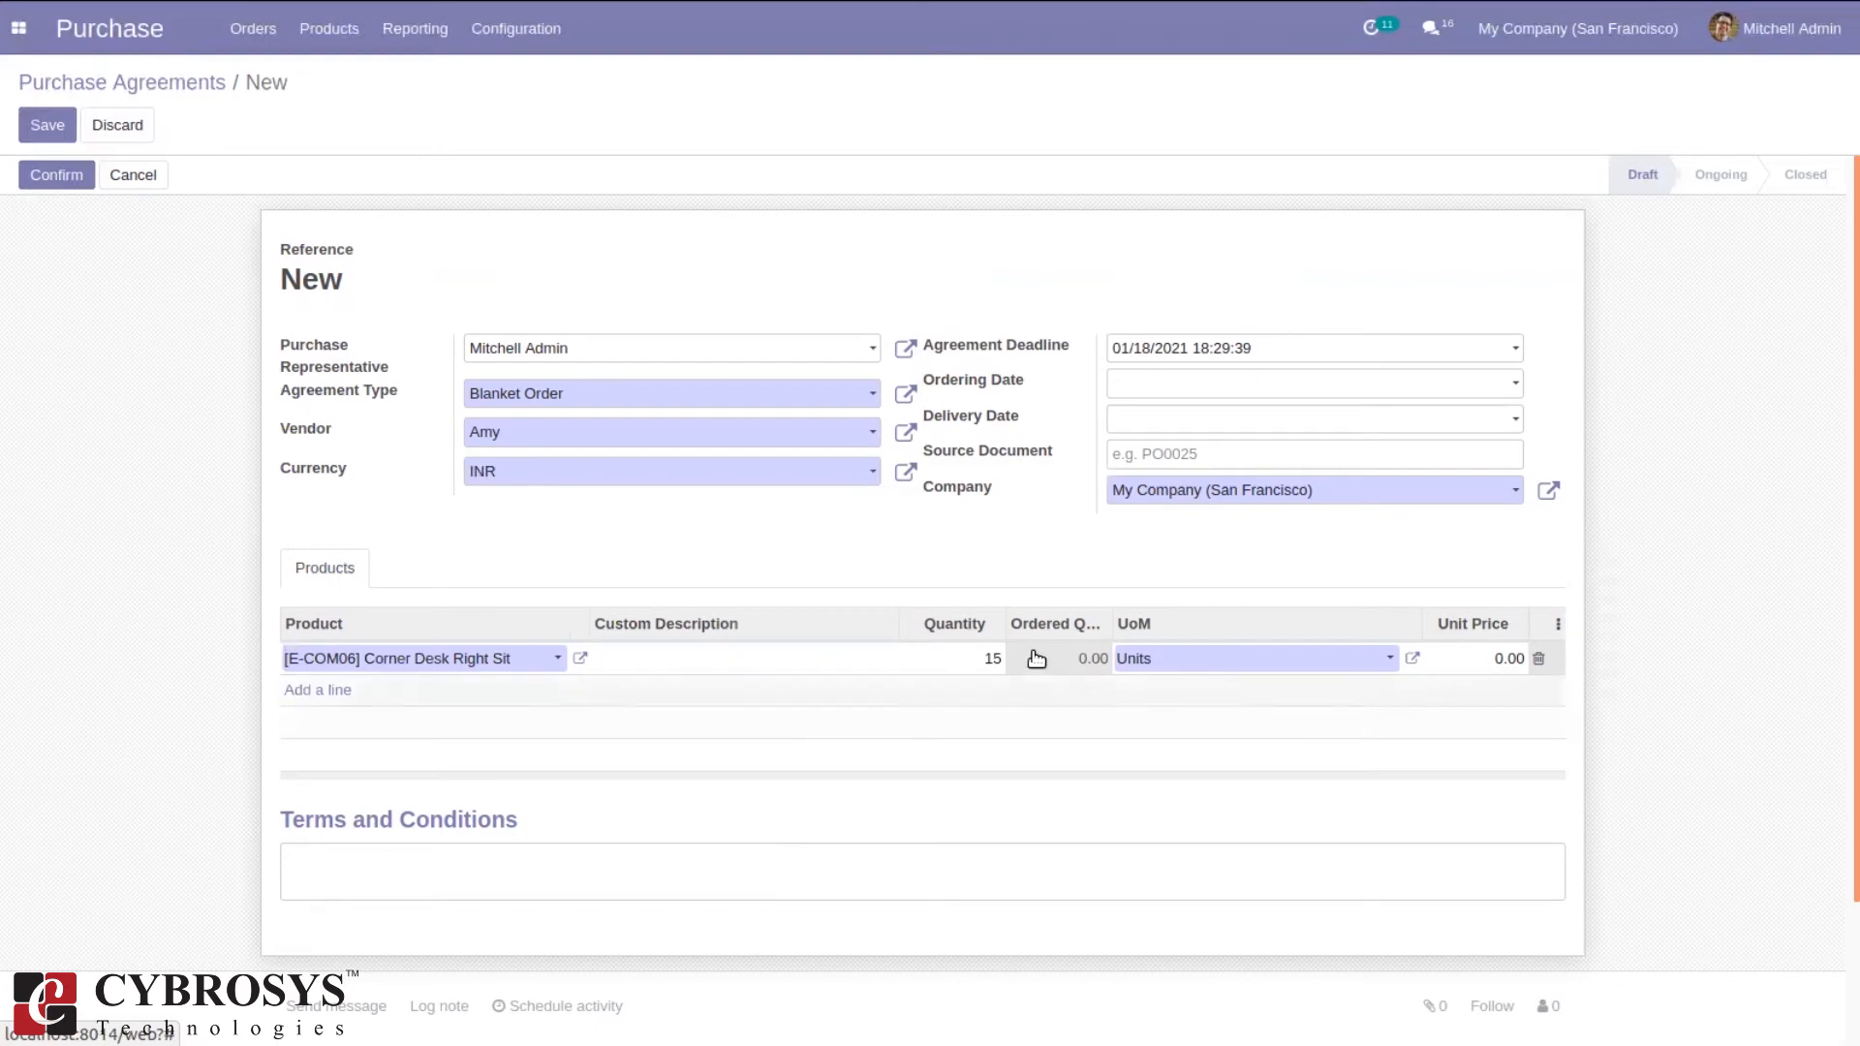
pyautogui.click(63, 174)
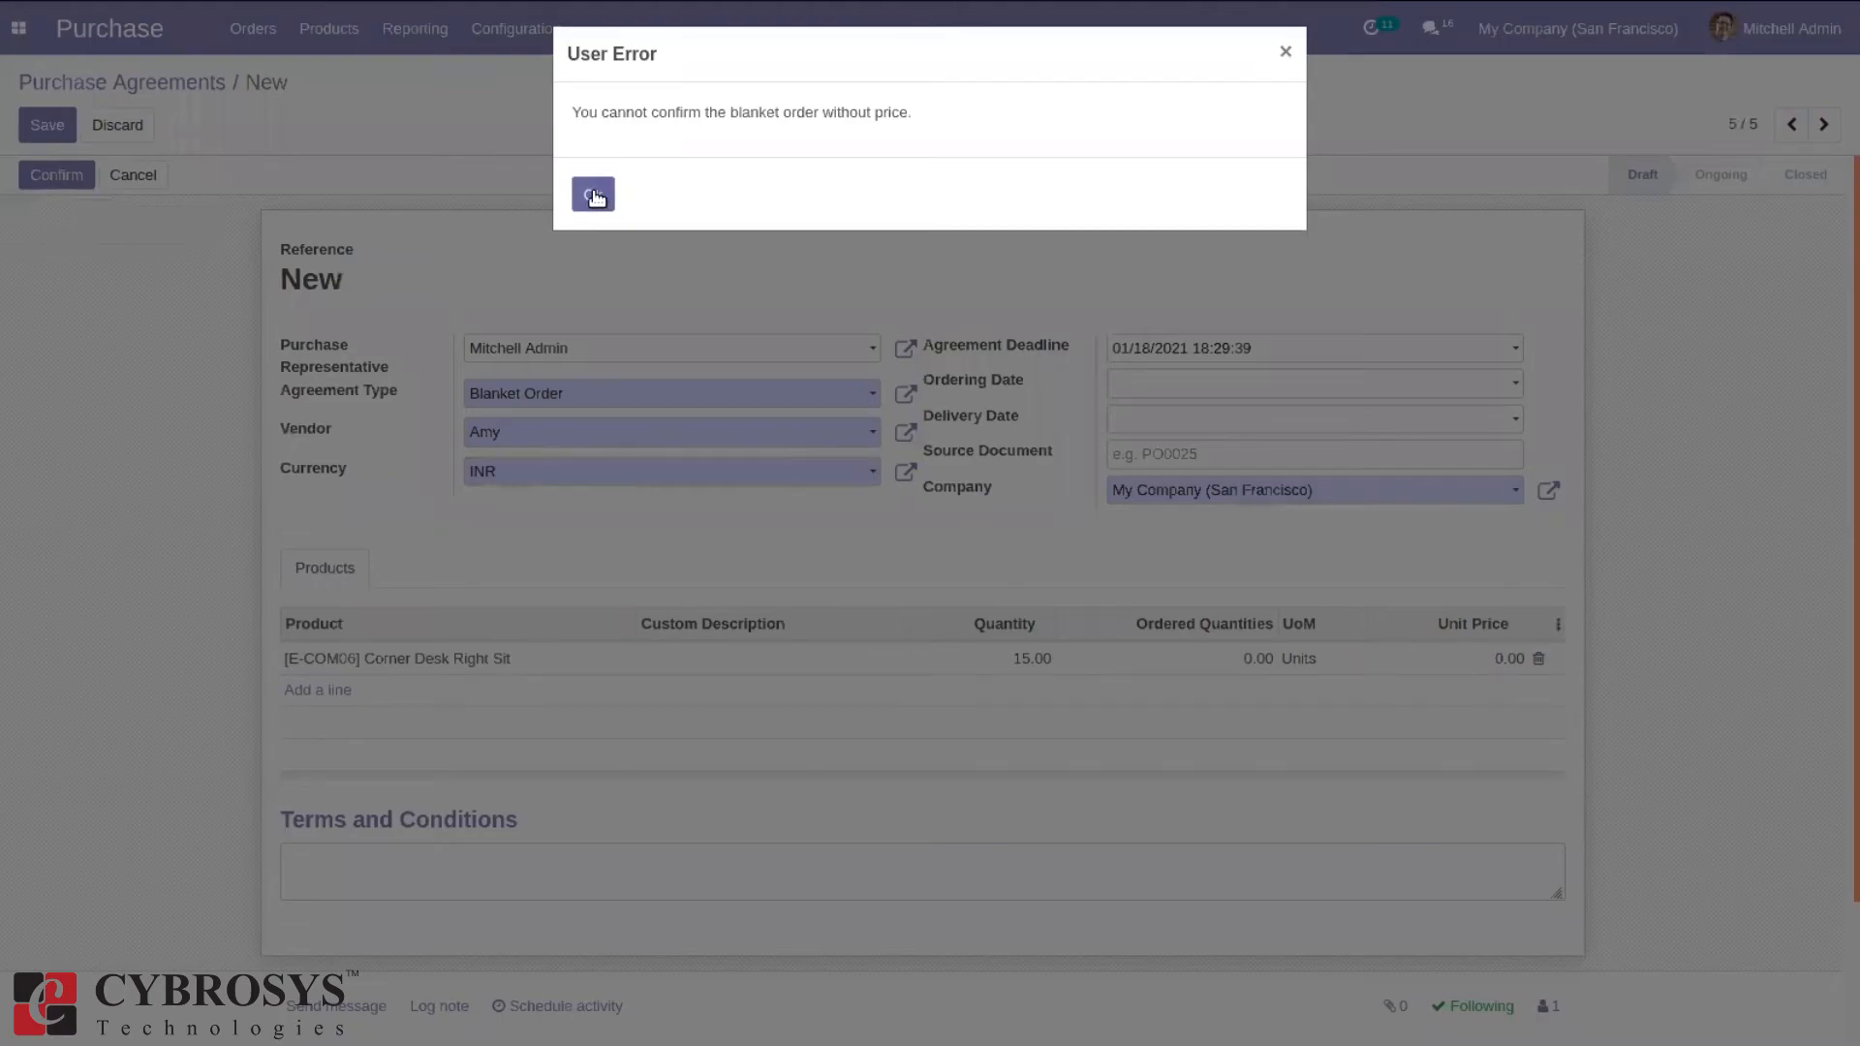
pyautogui.click(593, 195)
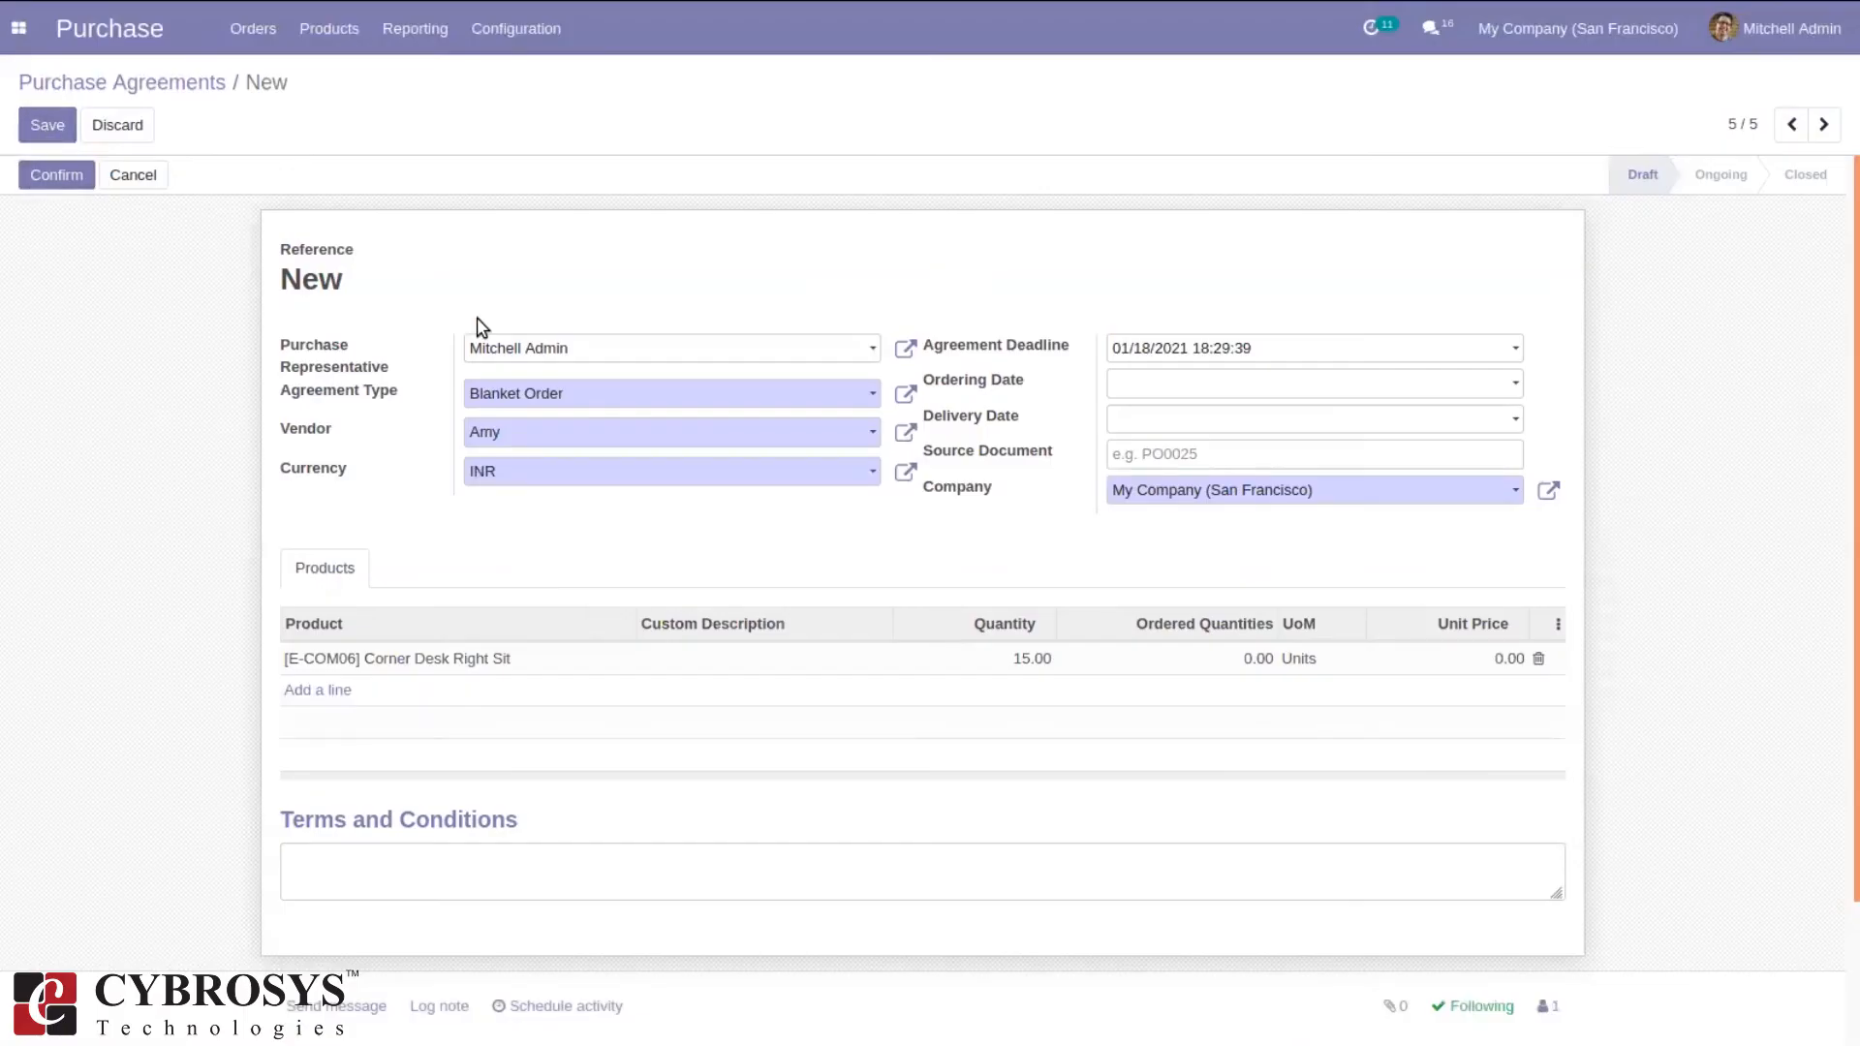
# Set the Corner Desk Right Sit line's unit price to 500 and confirm the blanket order.
pyautogui.click(1506, 659)
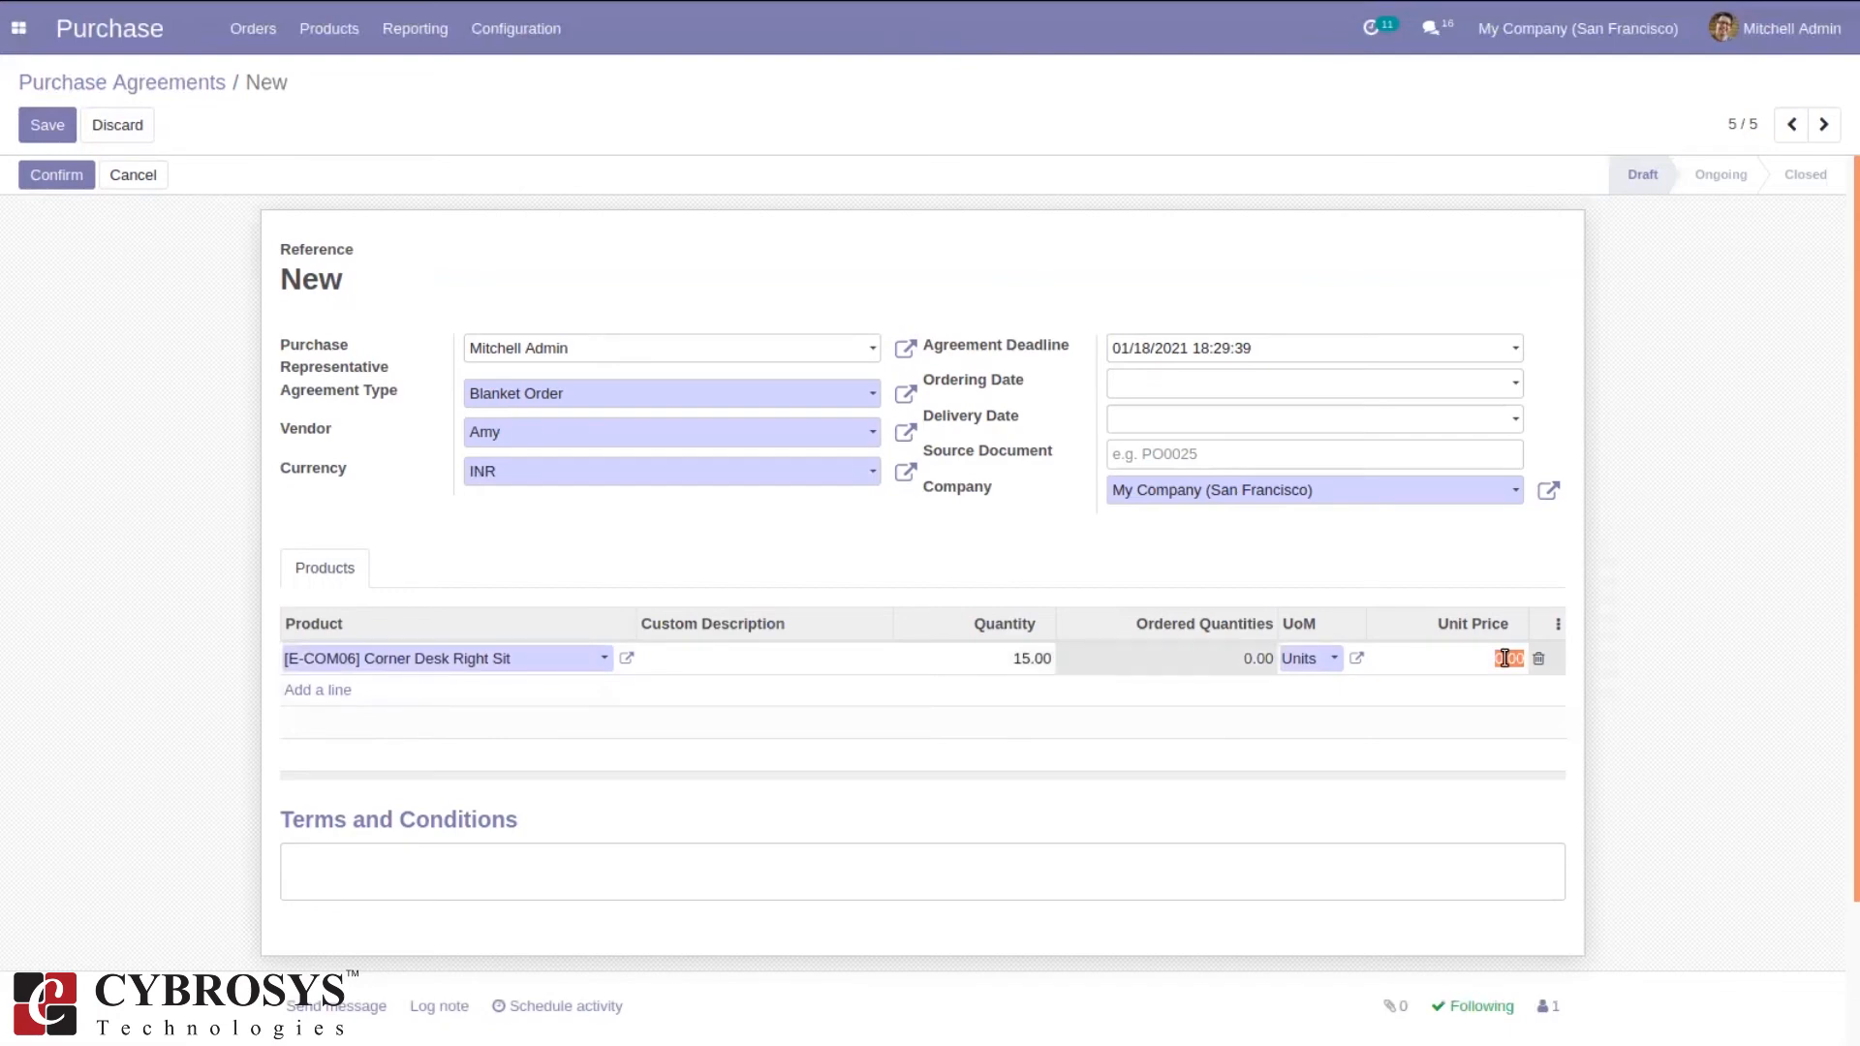
pyautogui.write('5')
pyautogui.click(52, 187)
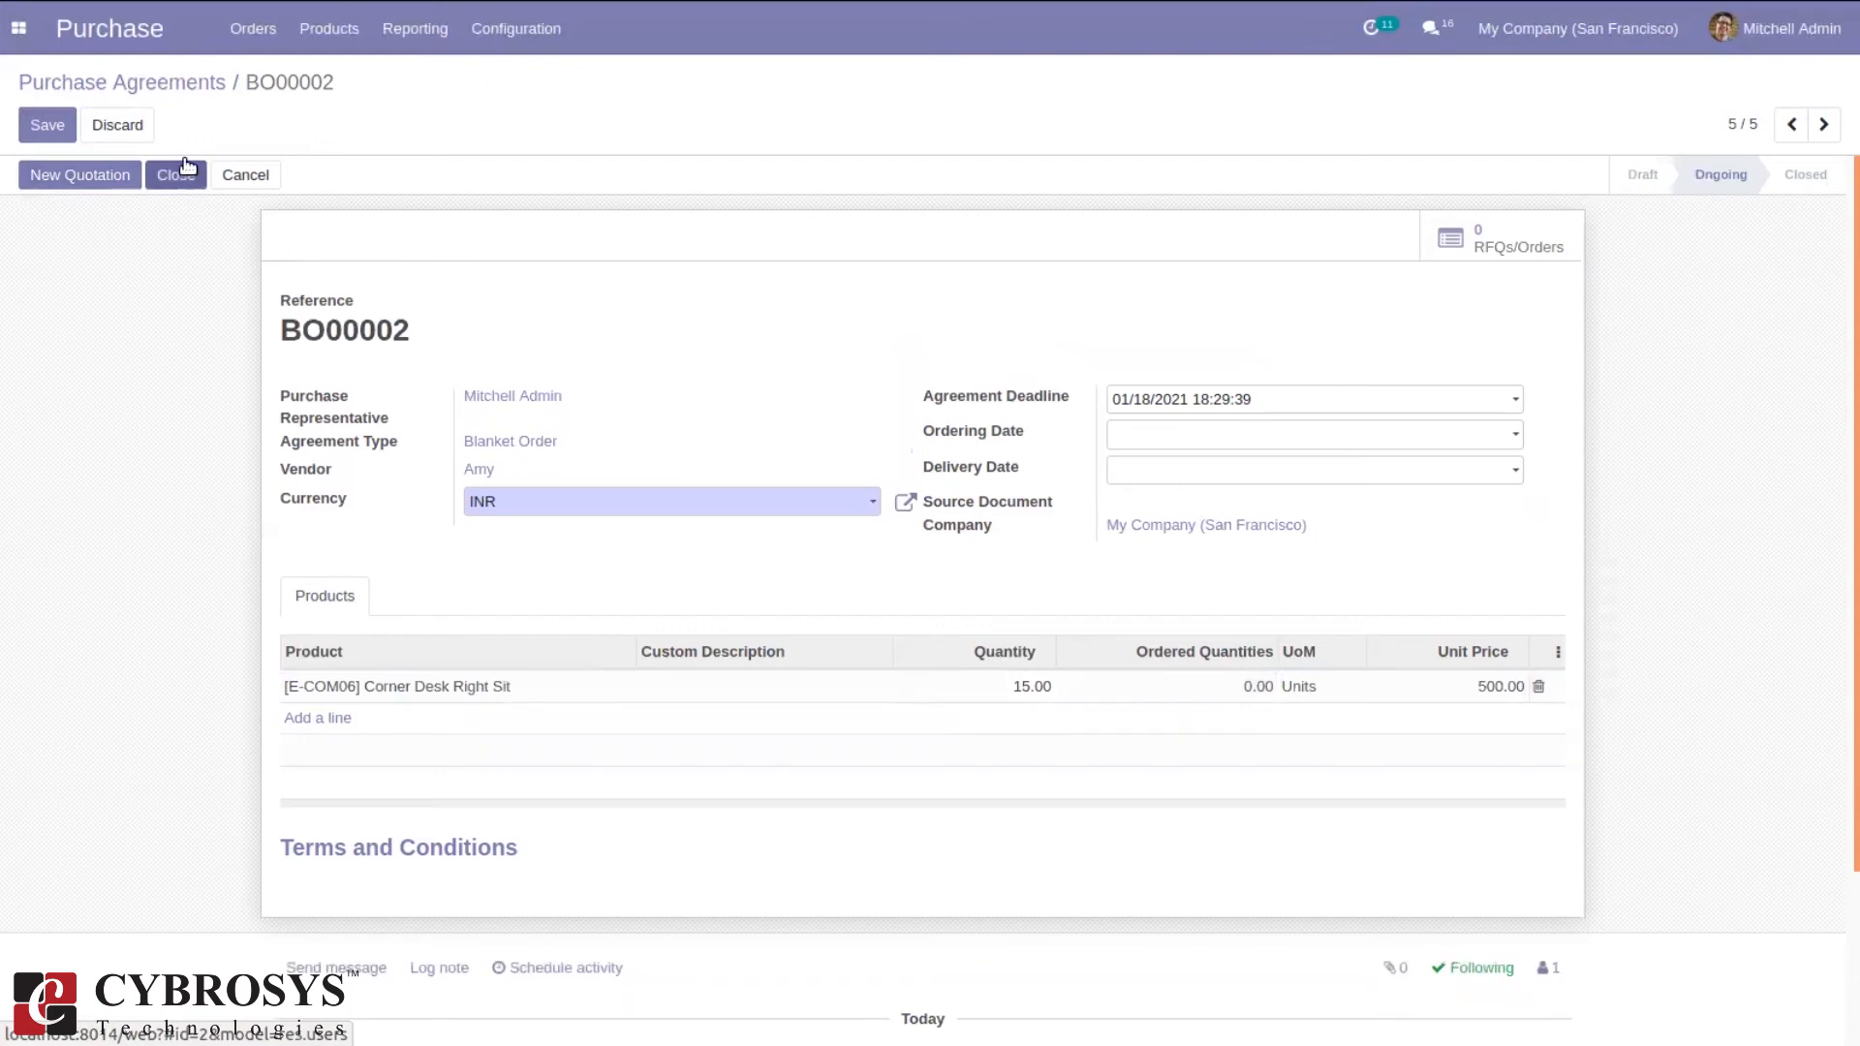
# Create a new quotation from the blanket order with GST treatment Unregistered Business and a quantity of 8 for the corner desk.
pyautogui.click(75, 175)
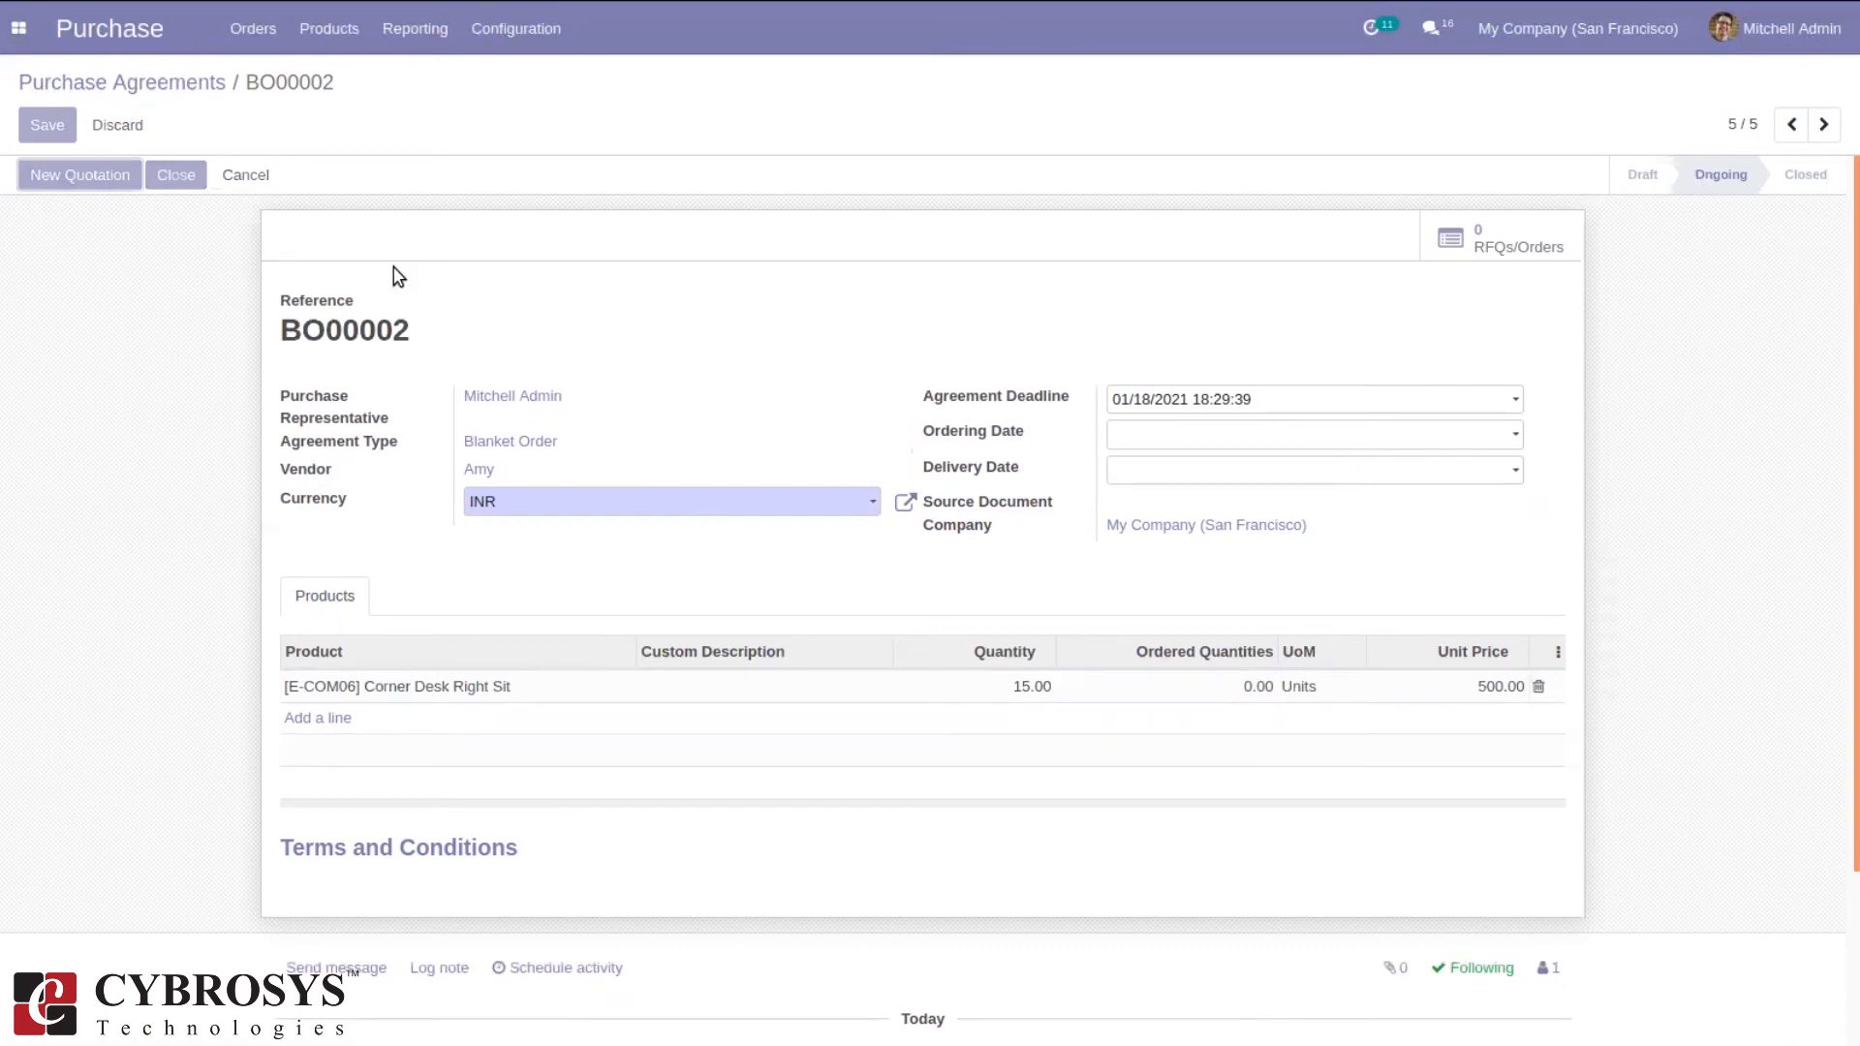
pyautogui.click(475, 372)
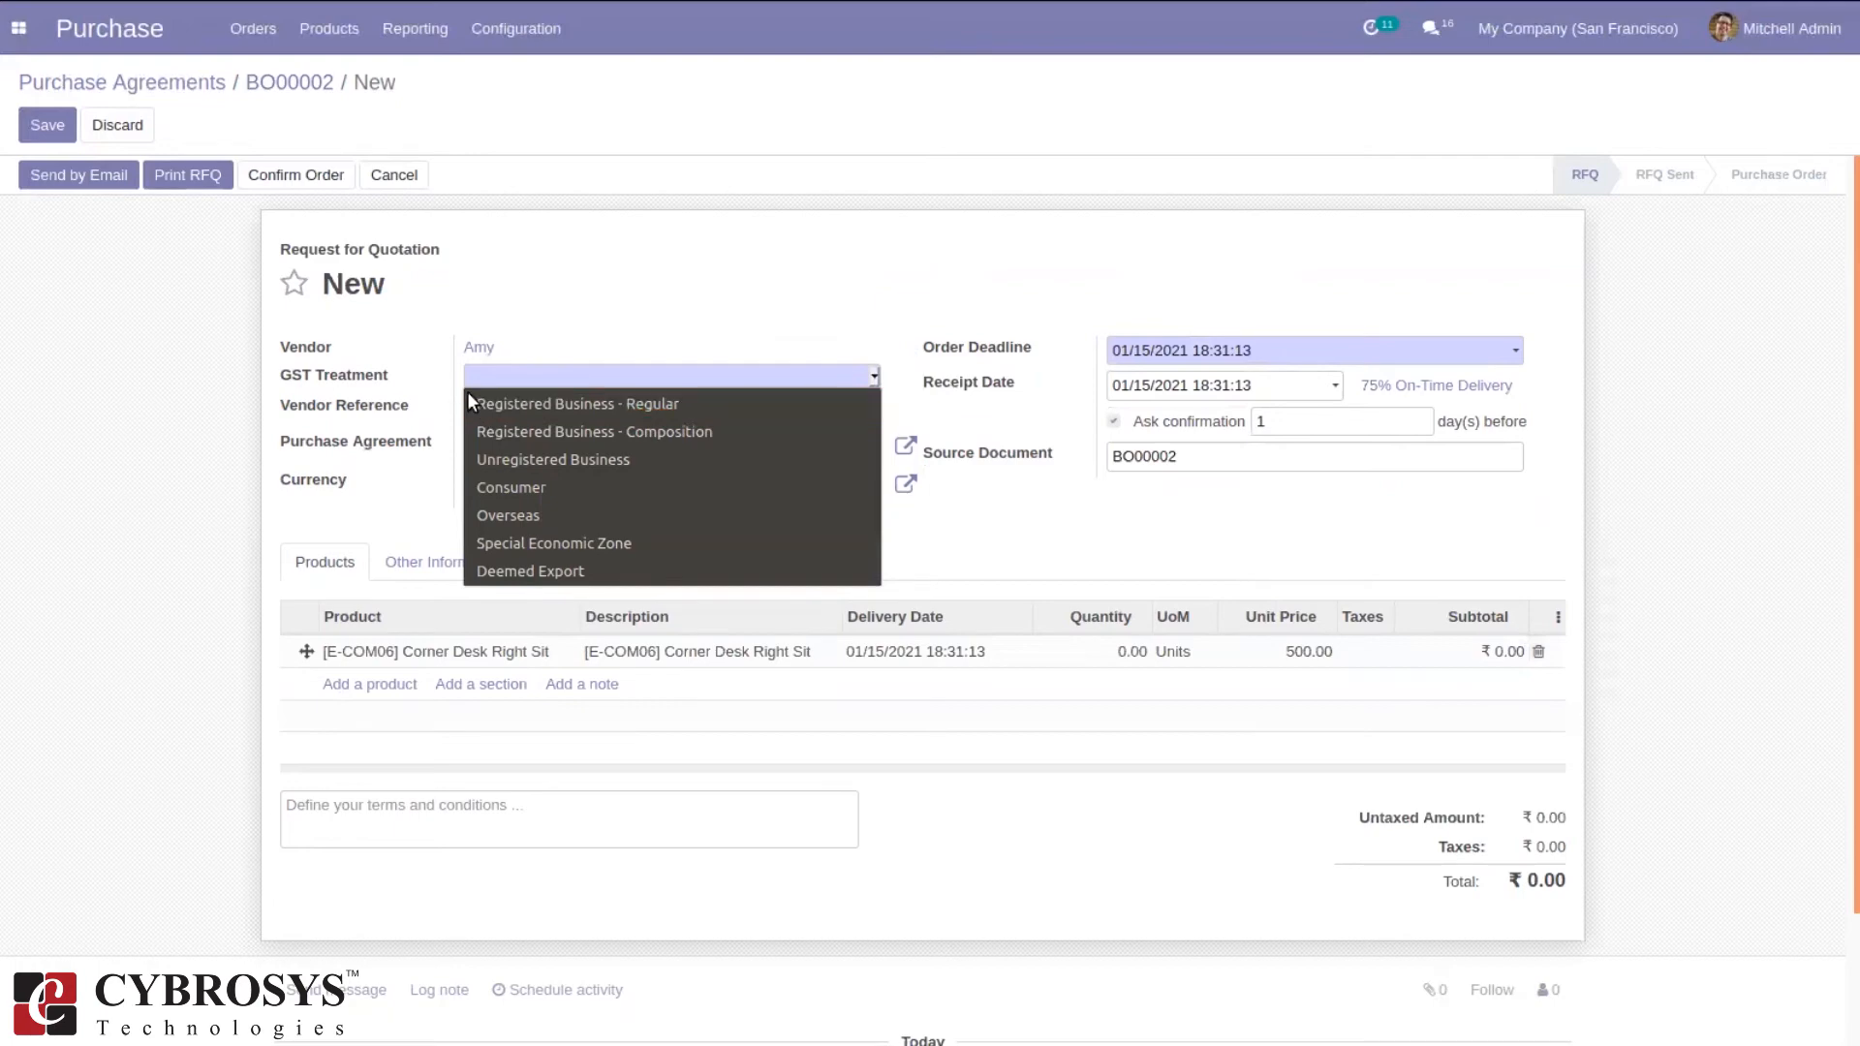
pyautogui.click(545, 467)
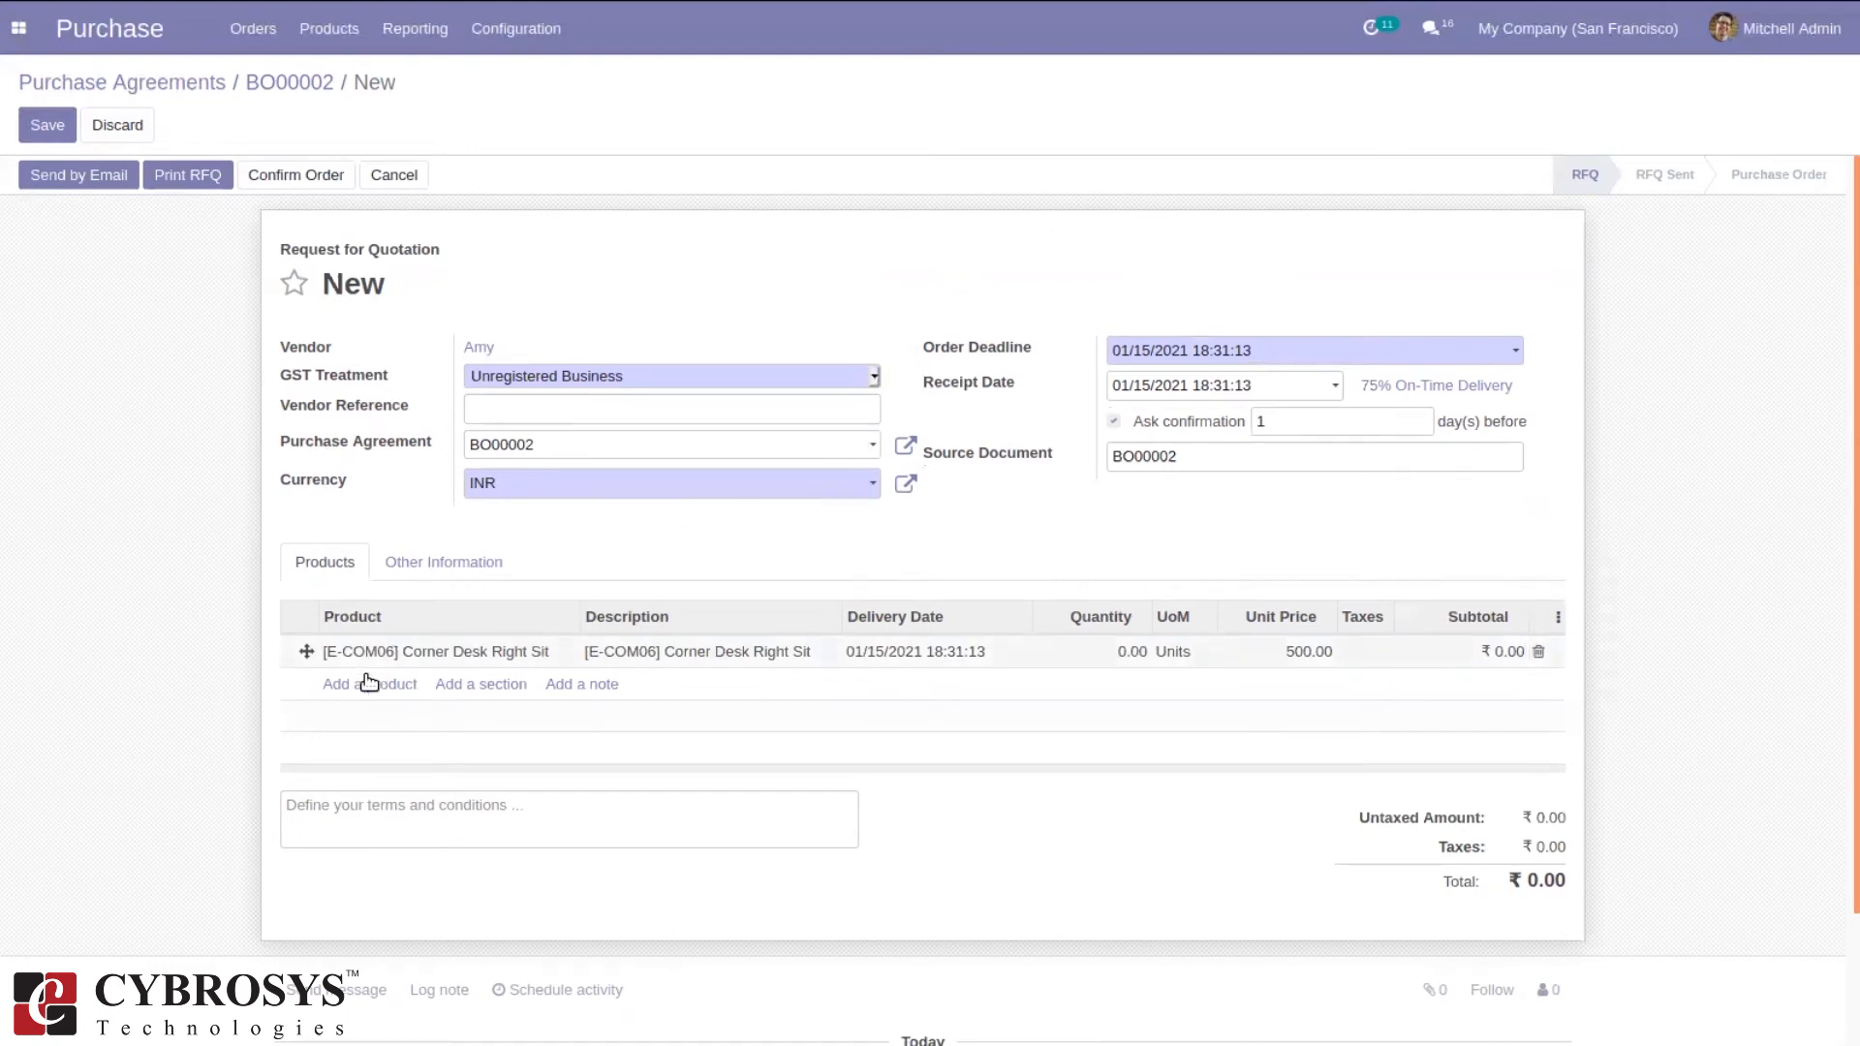
pyautogui.click(1121, 659)
pyautogui.press('BackSpace')
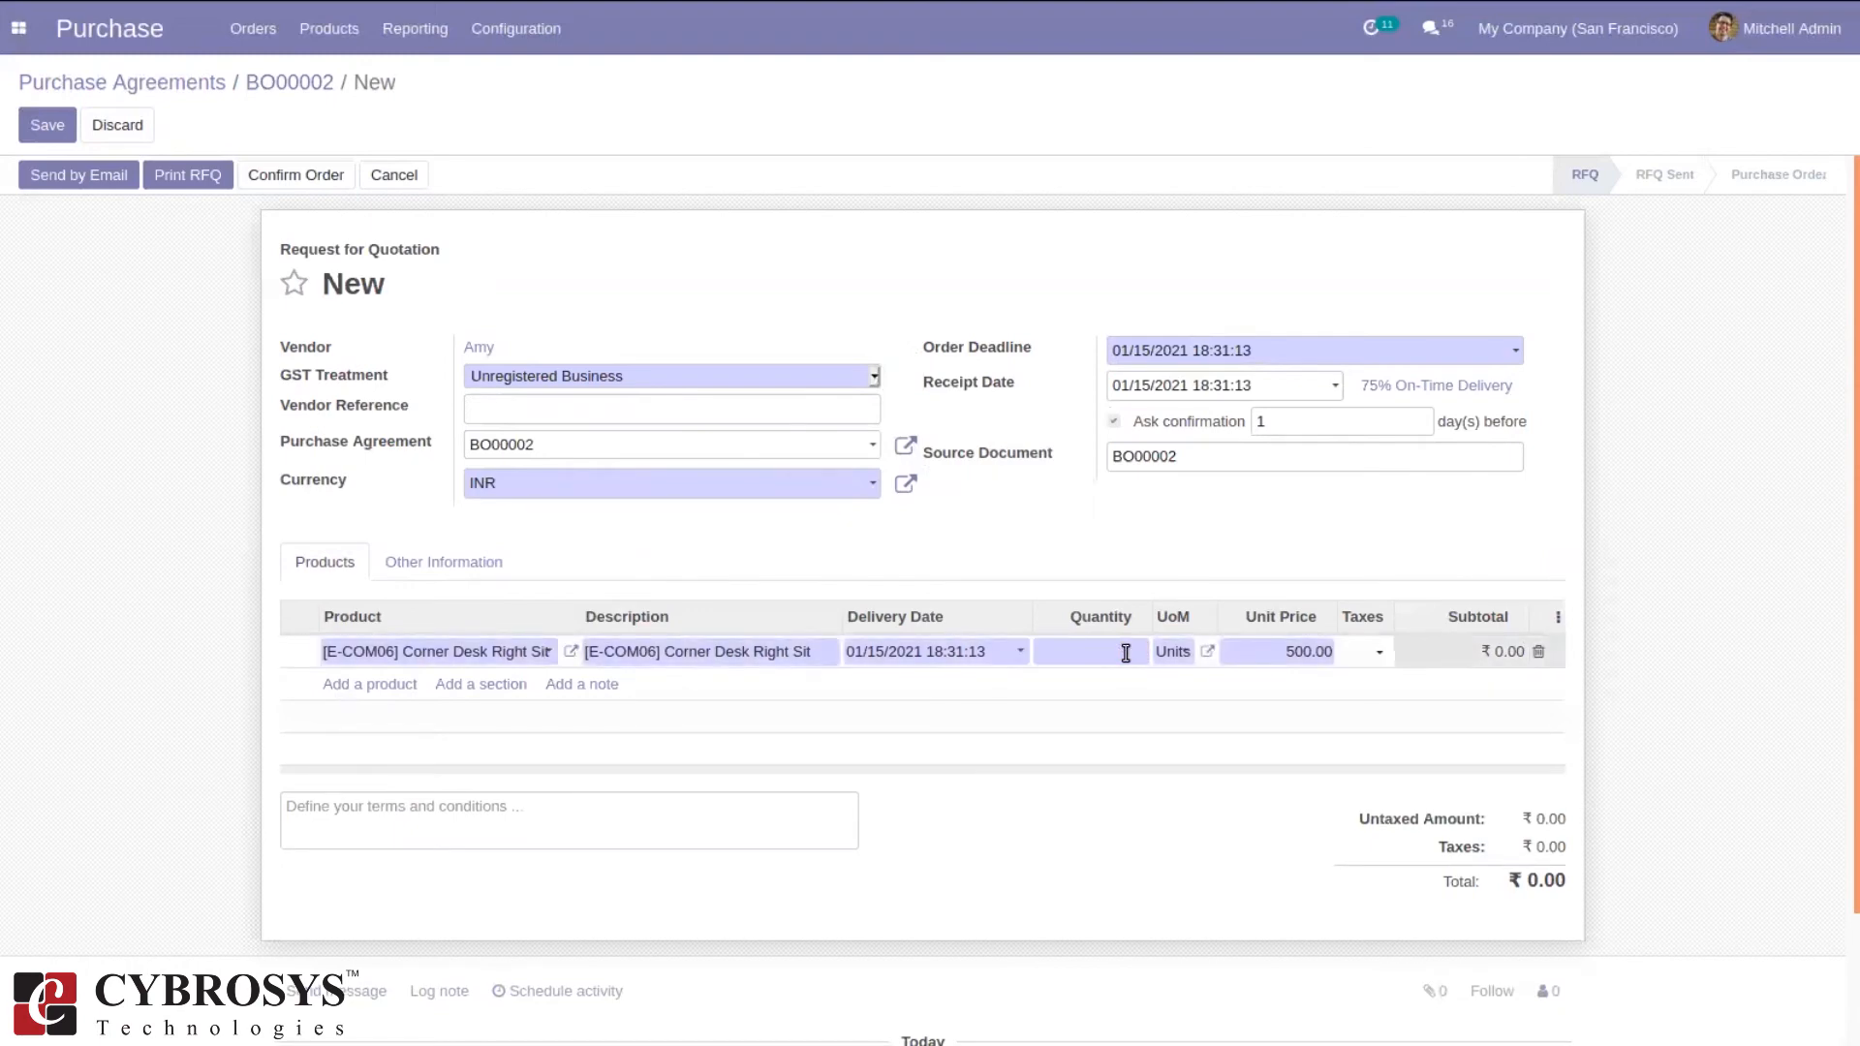
pyautogui.write('8')
pyautogui.click(168, 384)
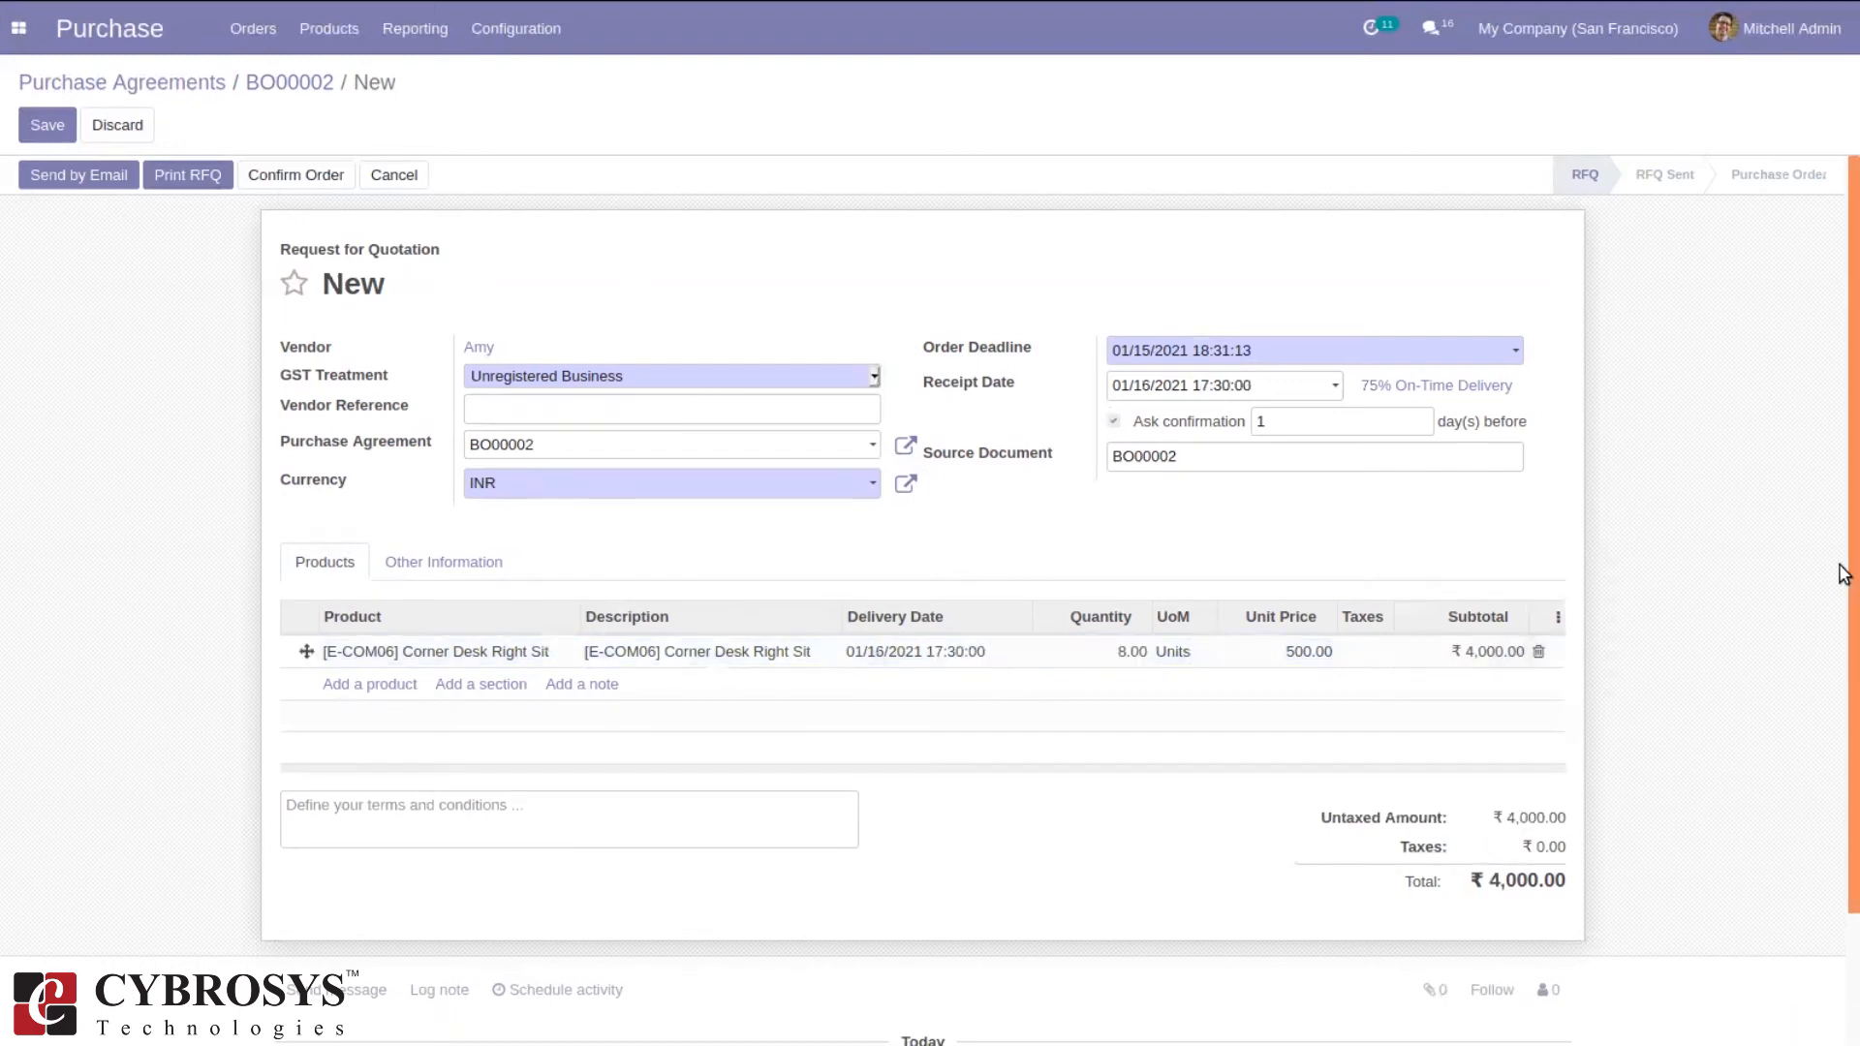
# Save the request for quotation and email it to the vendor with the Purchase Order: Send RFQ template.
pyautogui.click(51, 126)
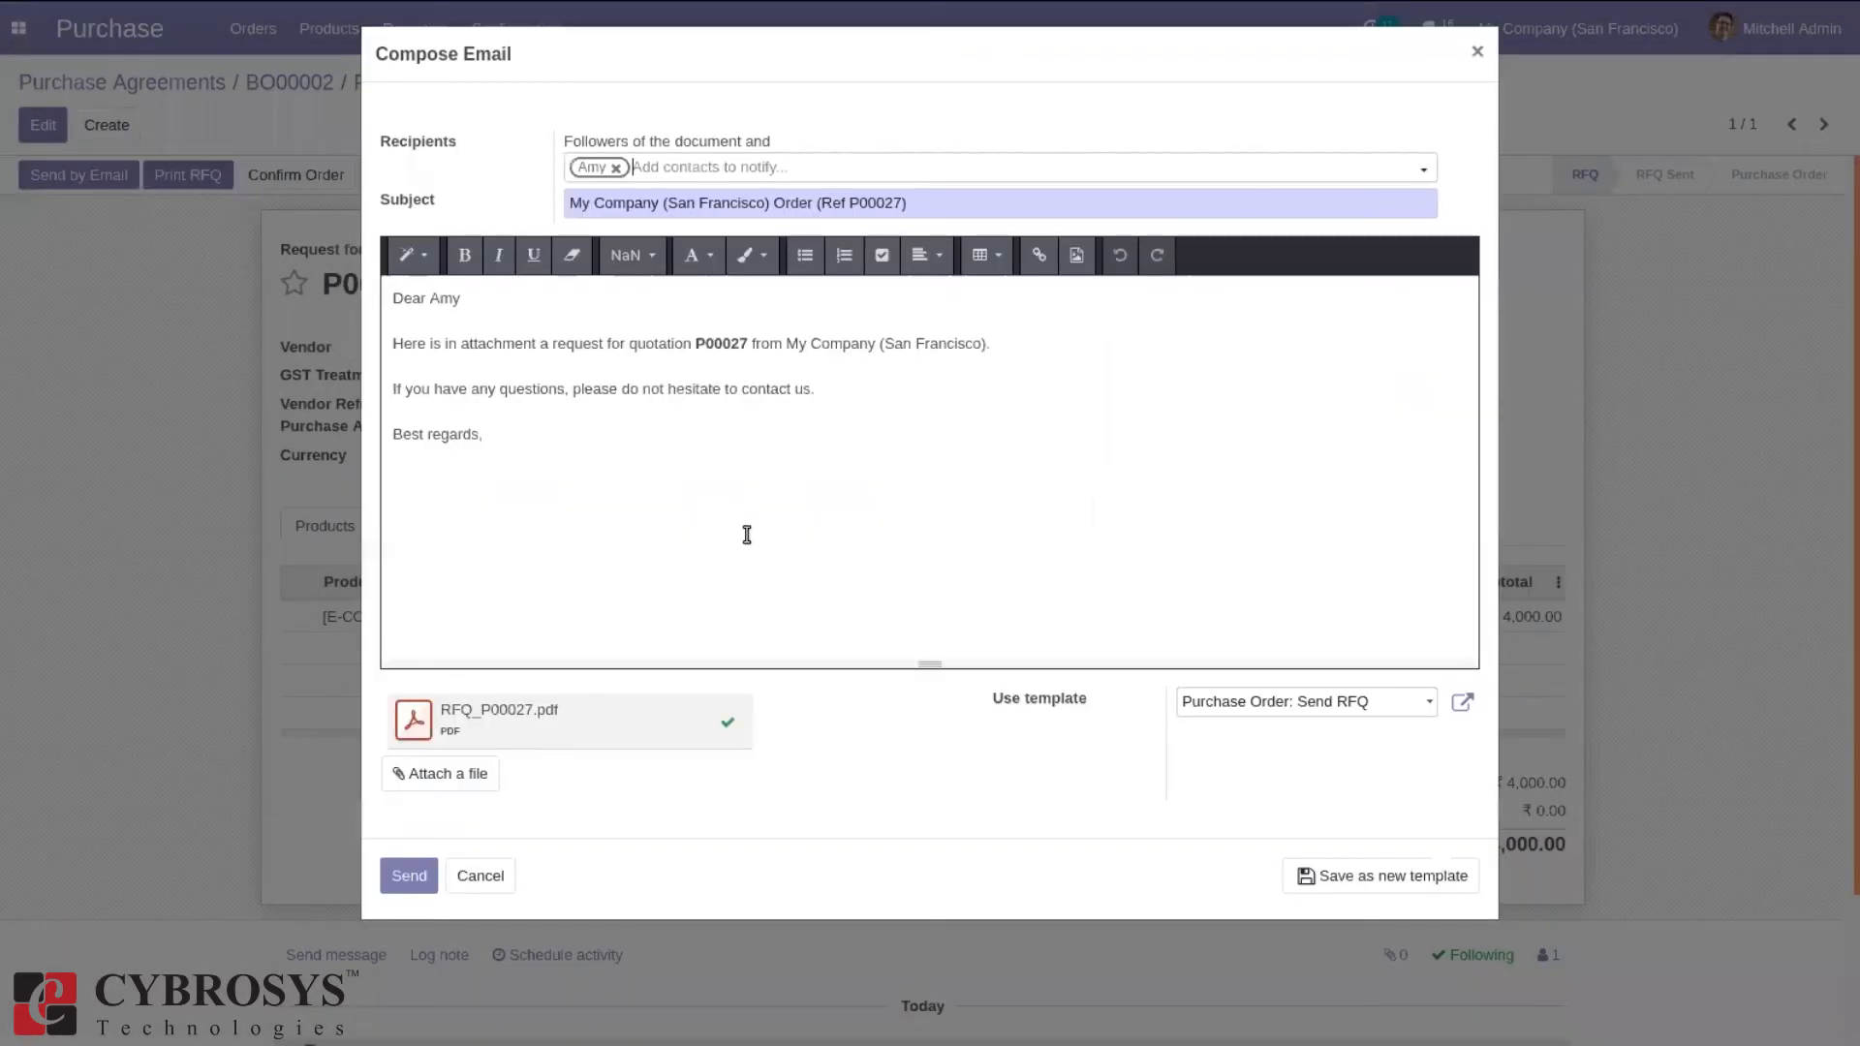
pyautogui.click(389, 874)
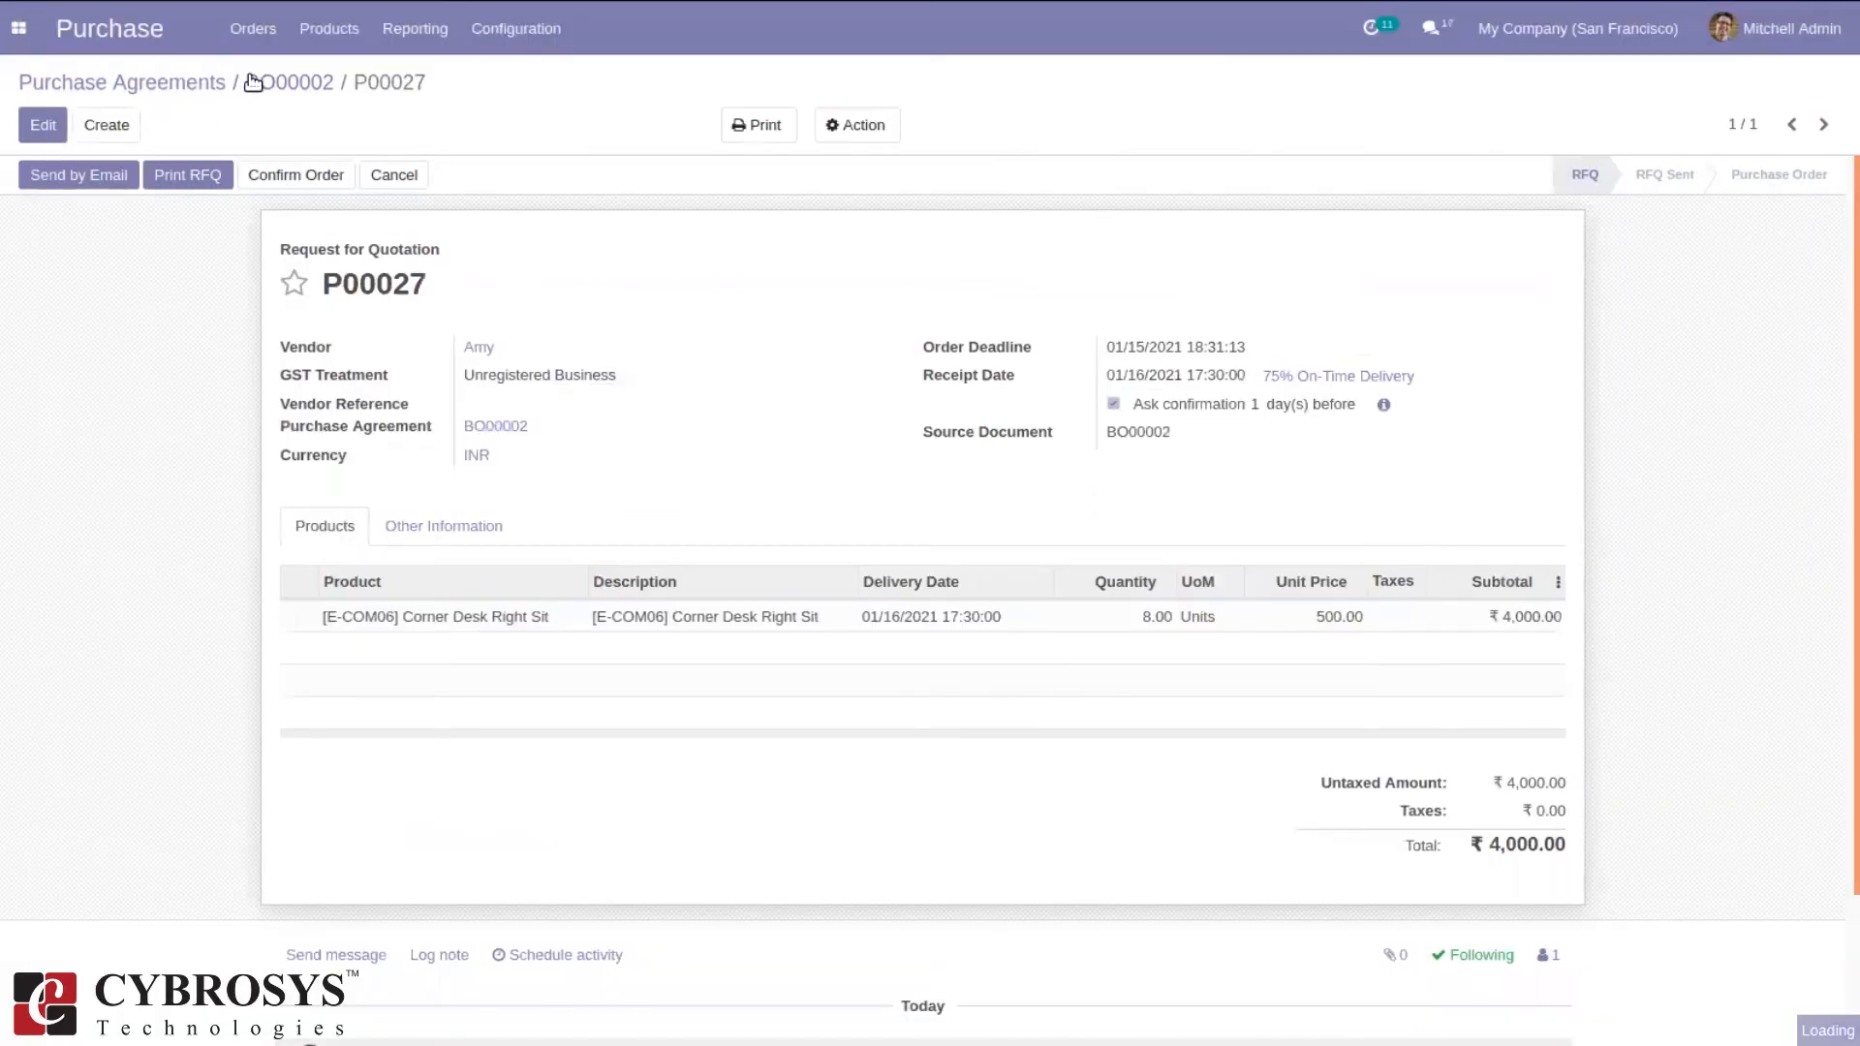
# Create another quotation from the blanket order with GST treatment Unregistered Business and a quantity of 7 for the corner desk.
pyautogui.click(252, 82)
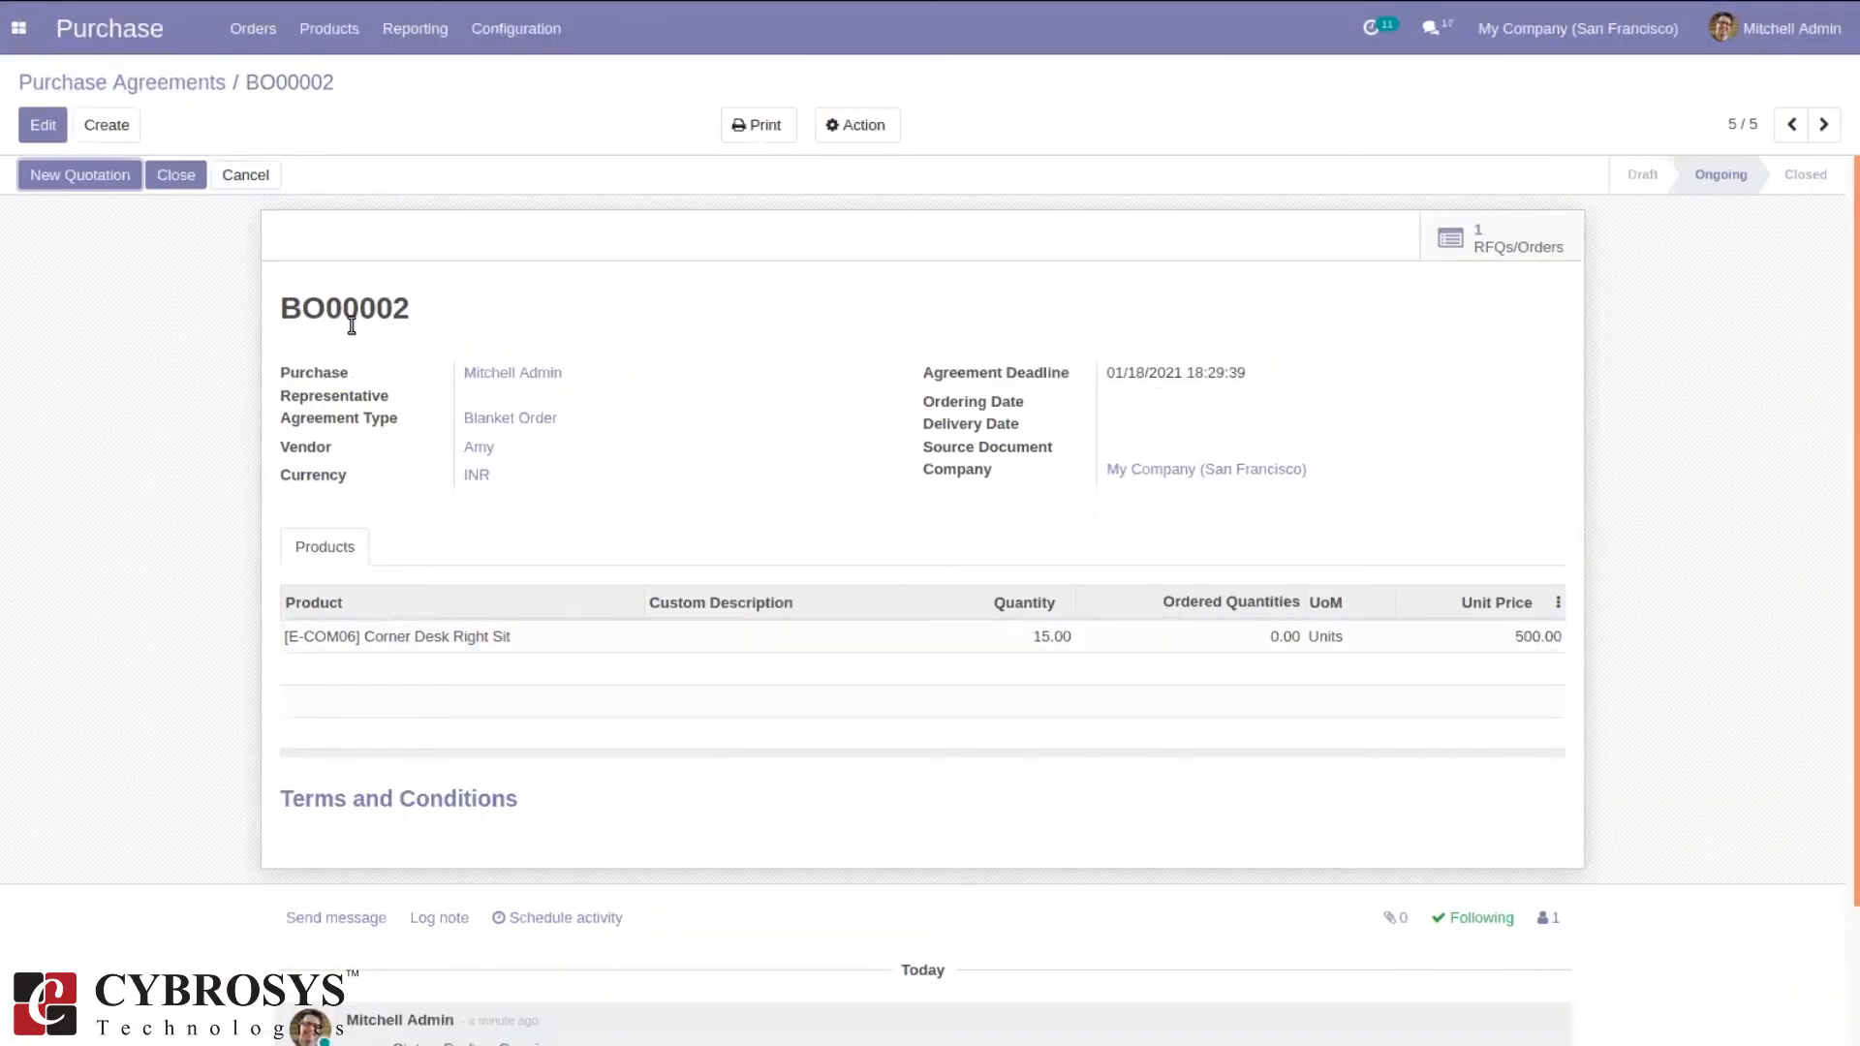
pyautogui.click(42, 165)
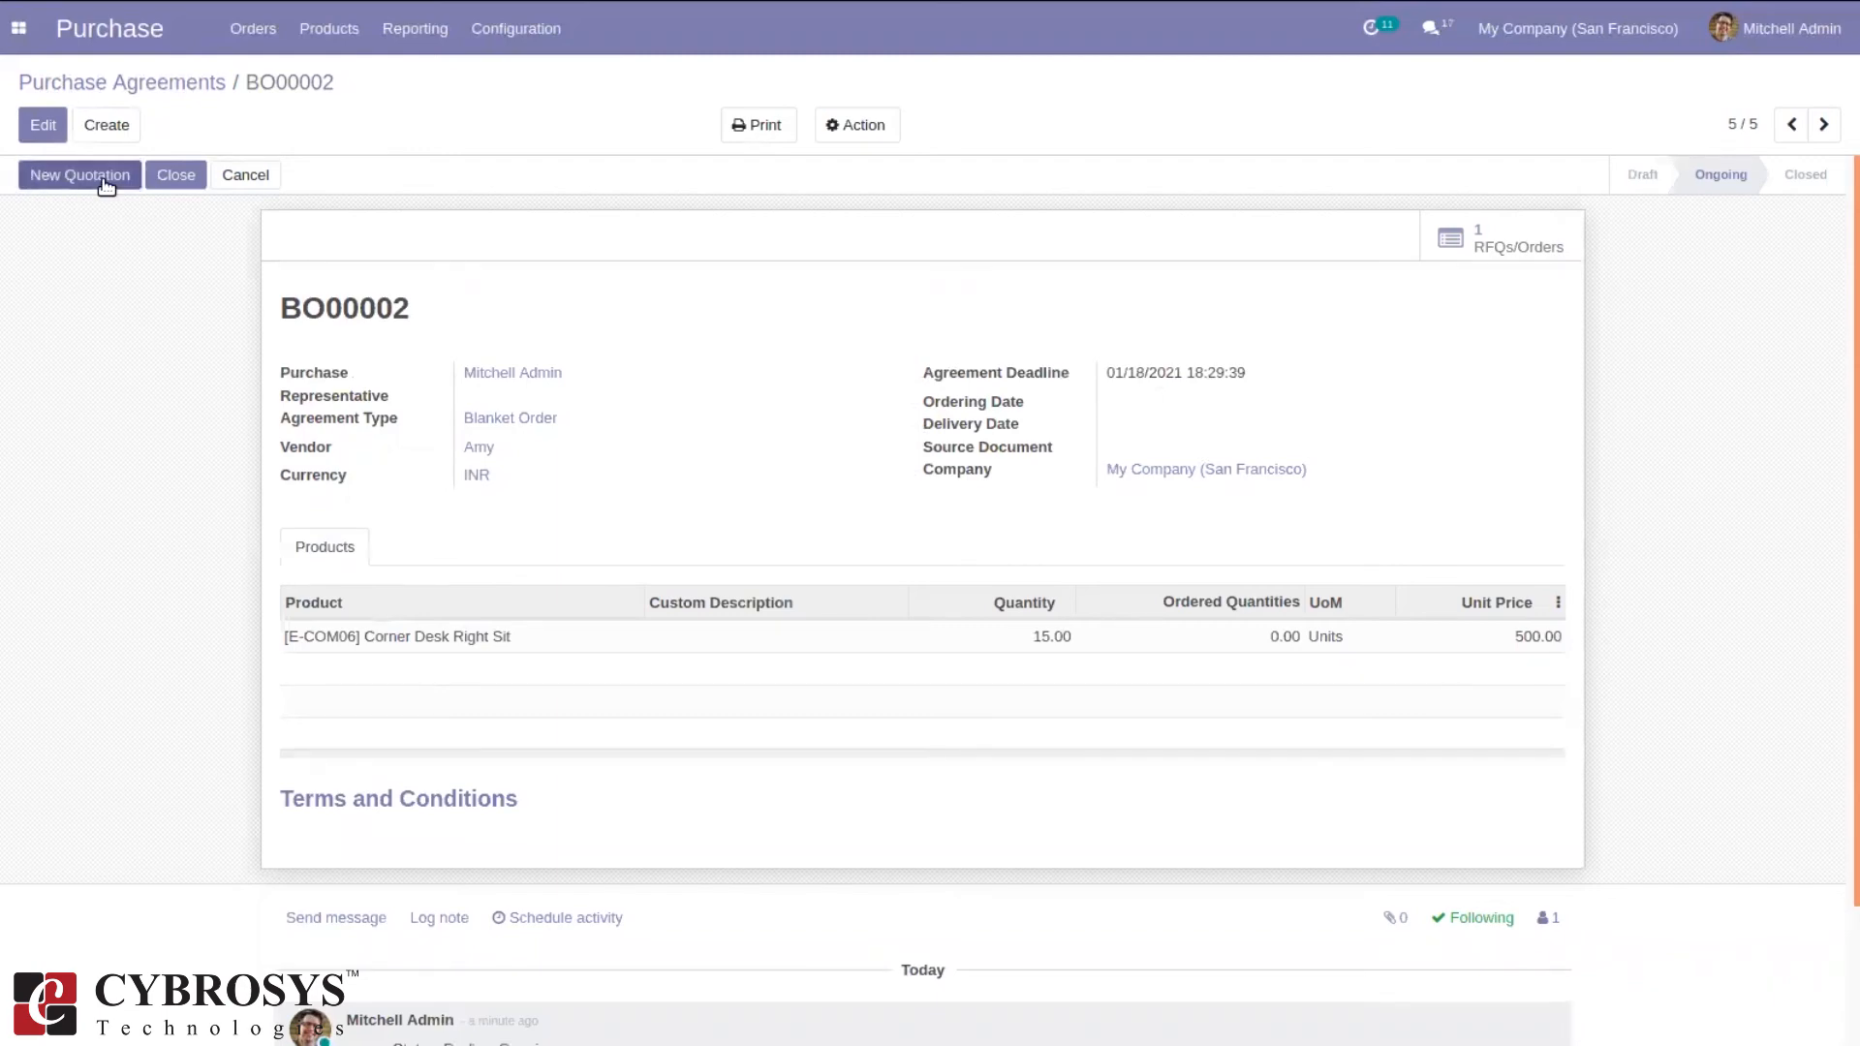
pyautogui.click(531, 373)
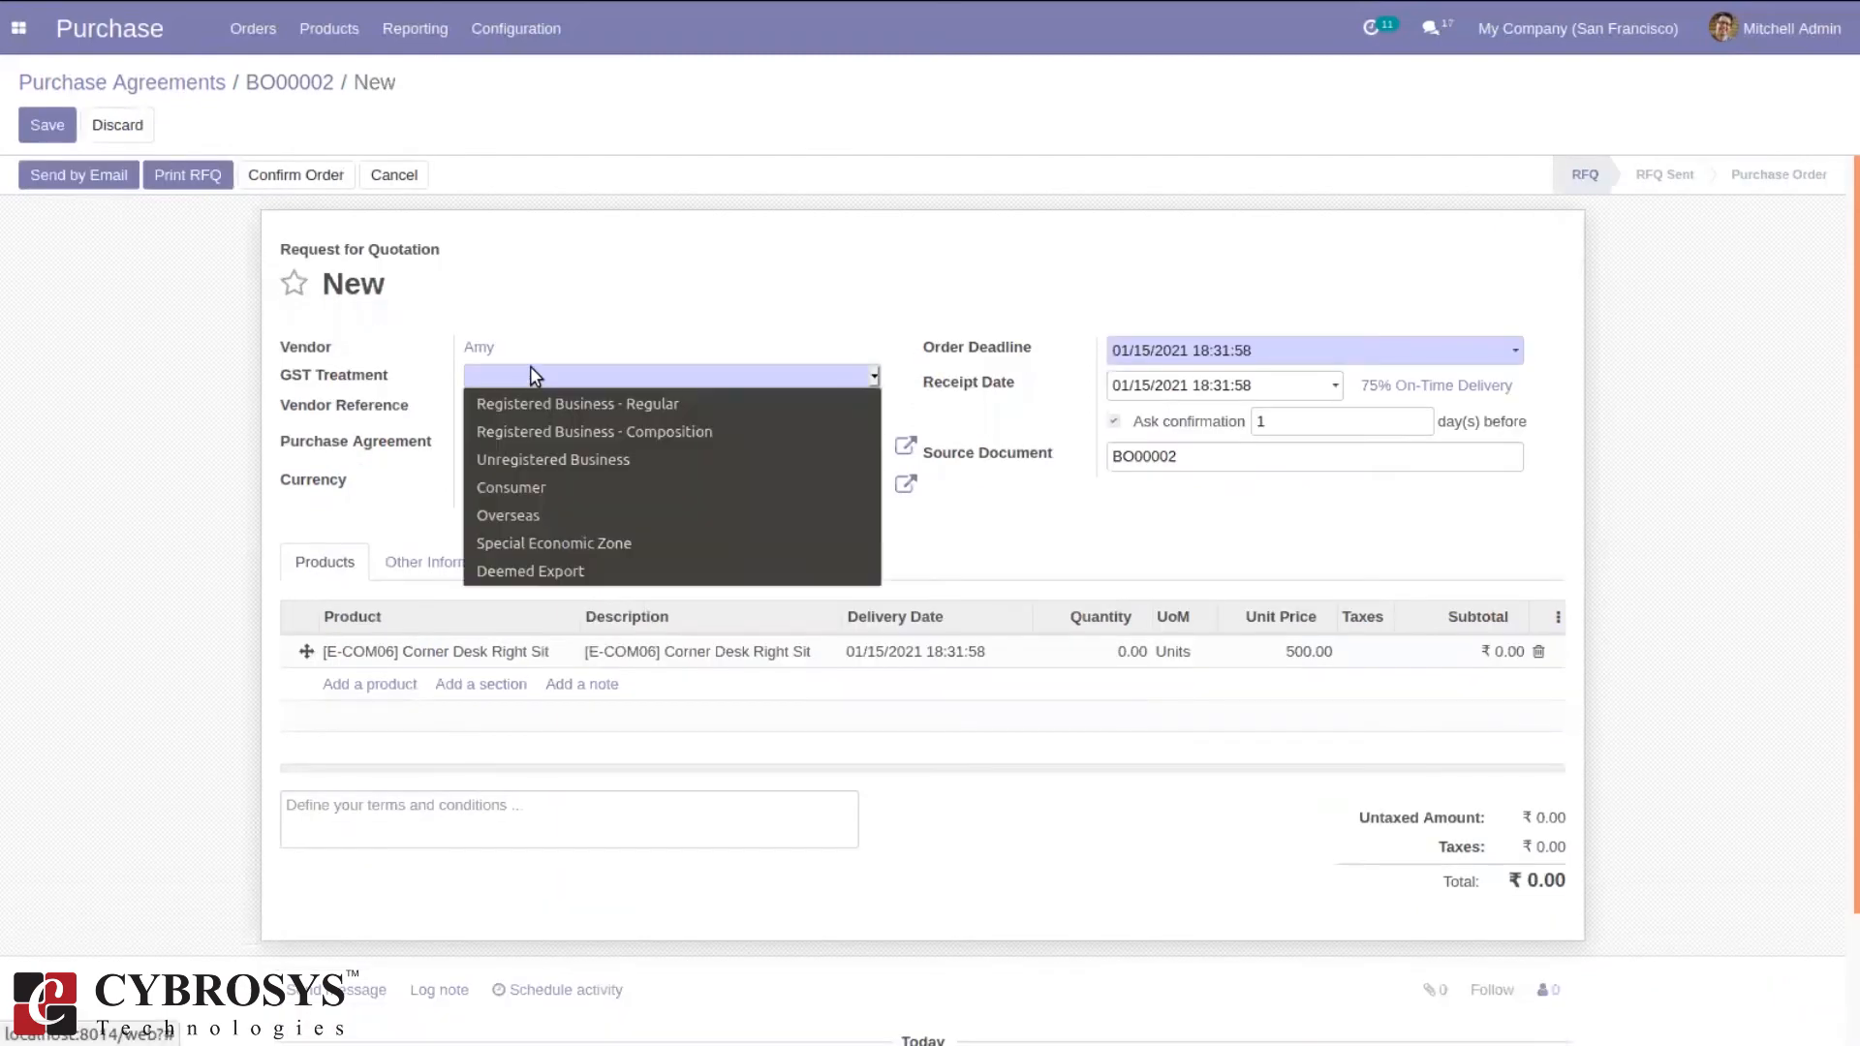
pyautogui.click(595, 450)
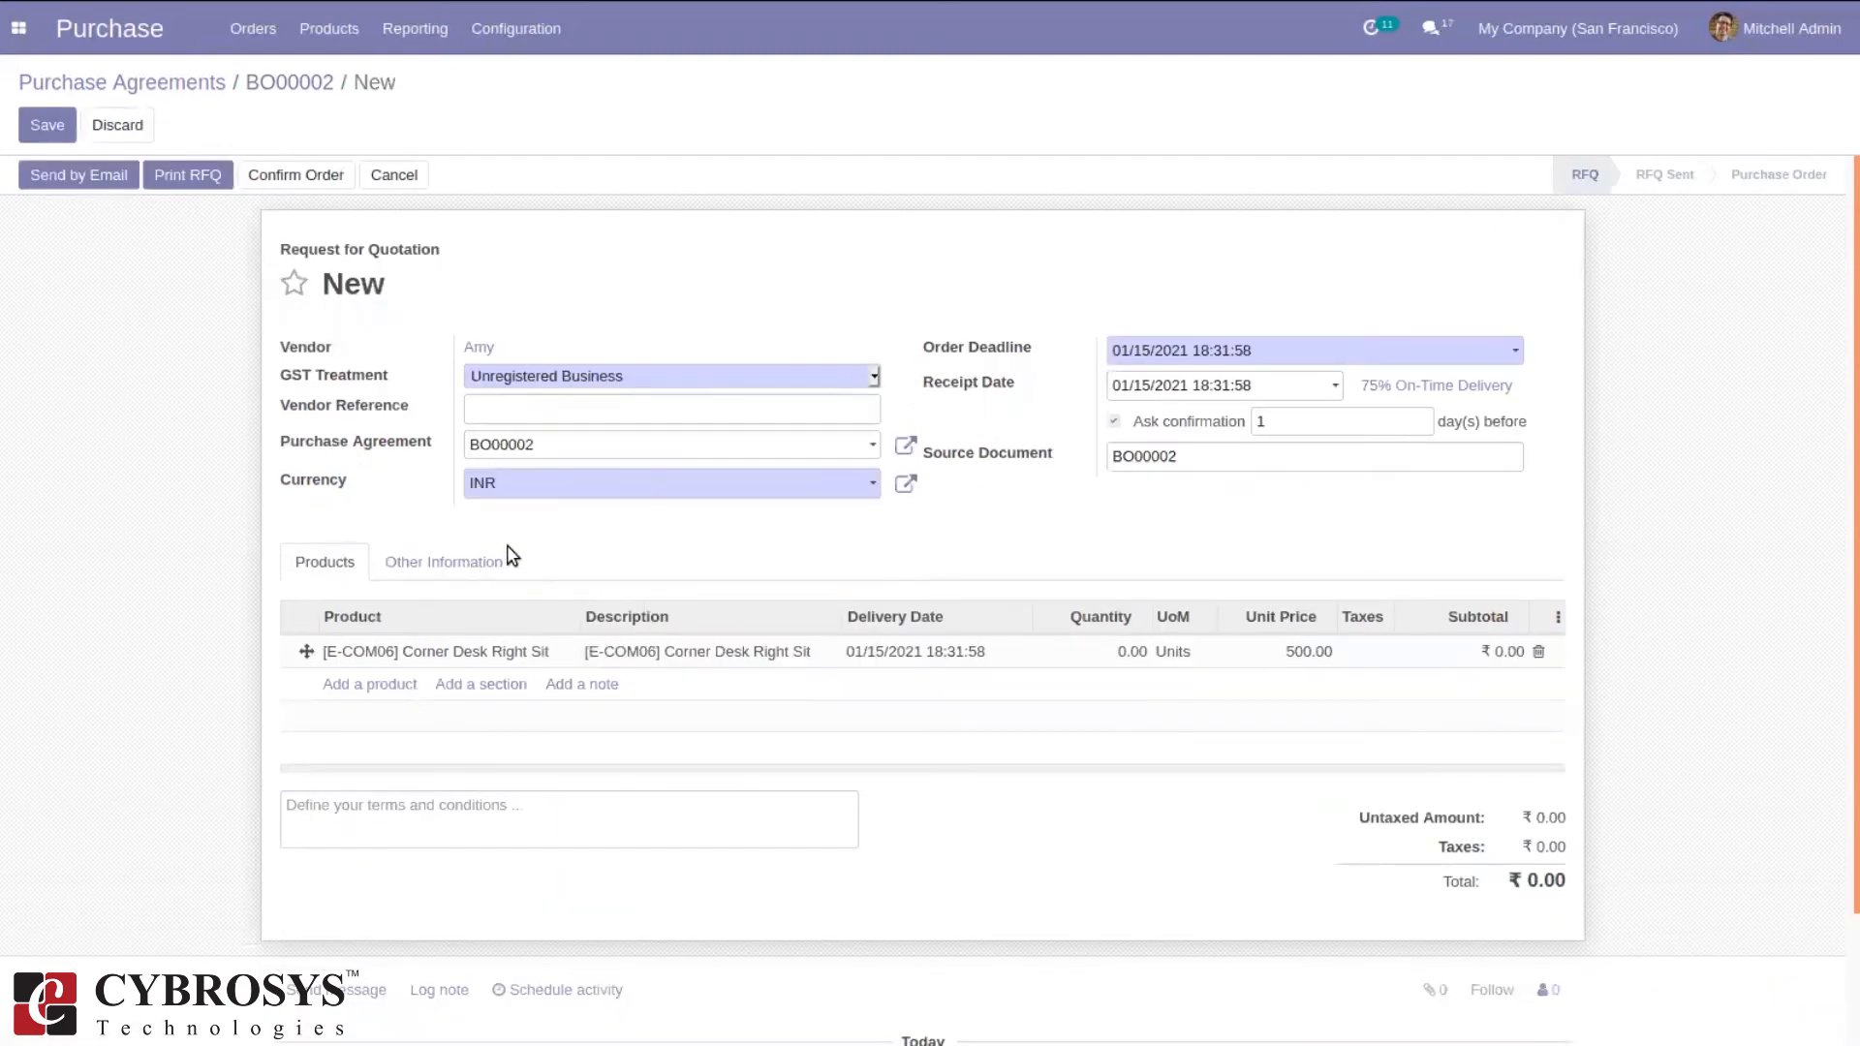
pyautogui.click(1132, 654)
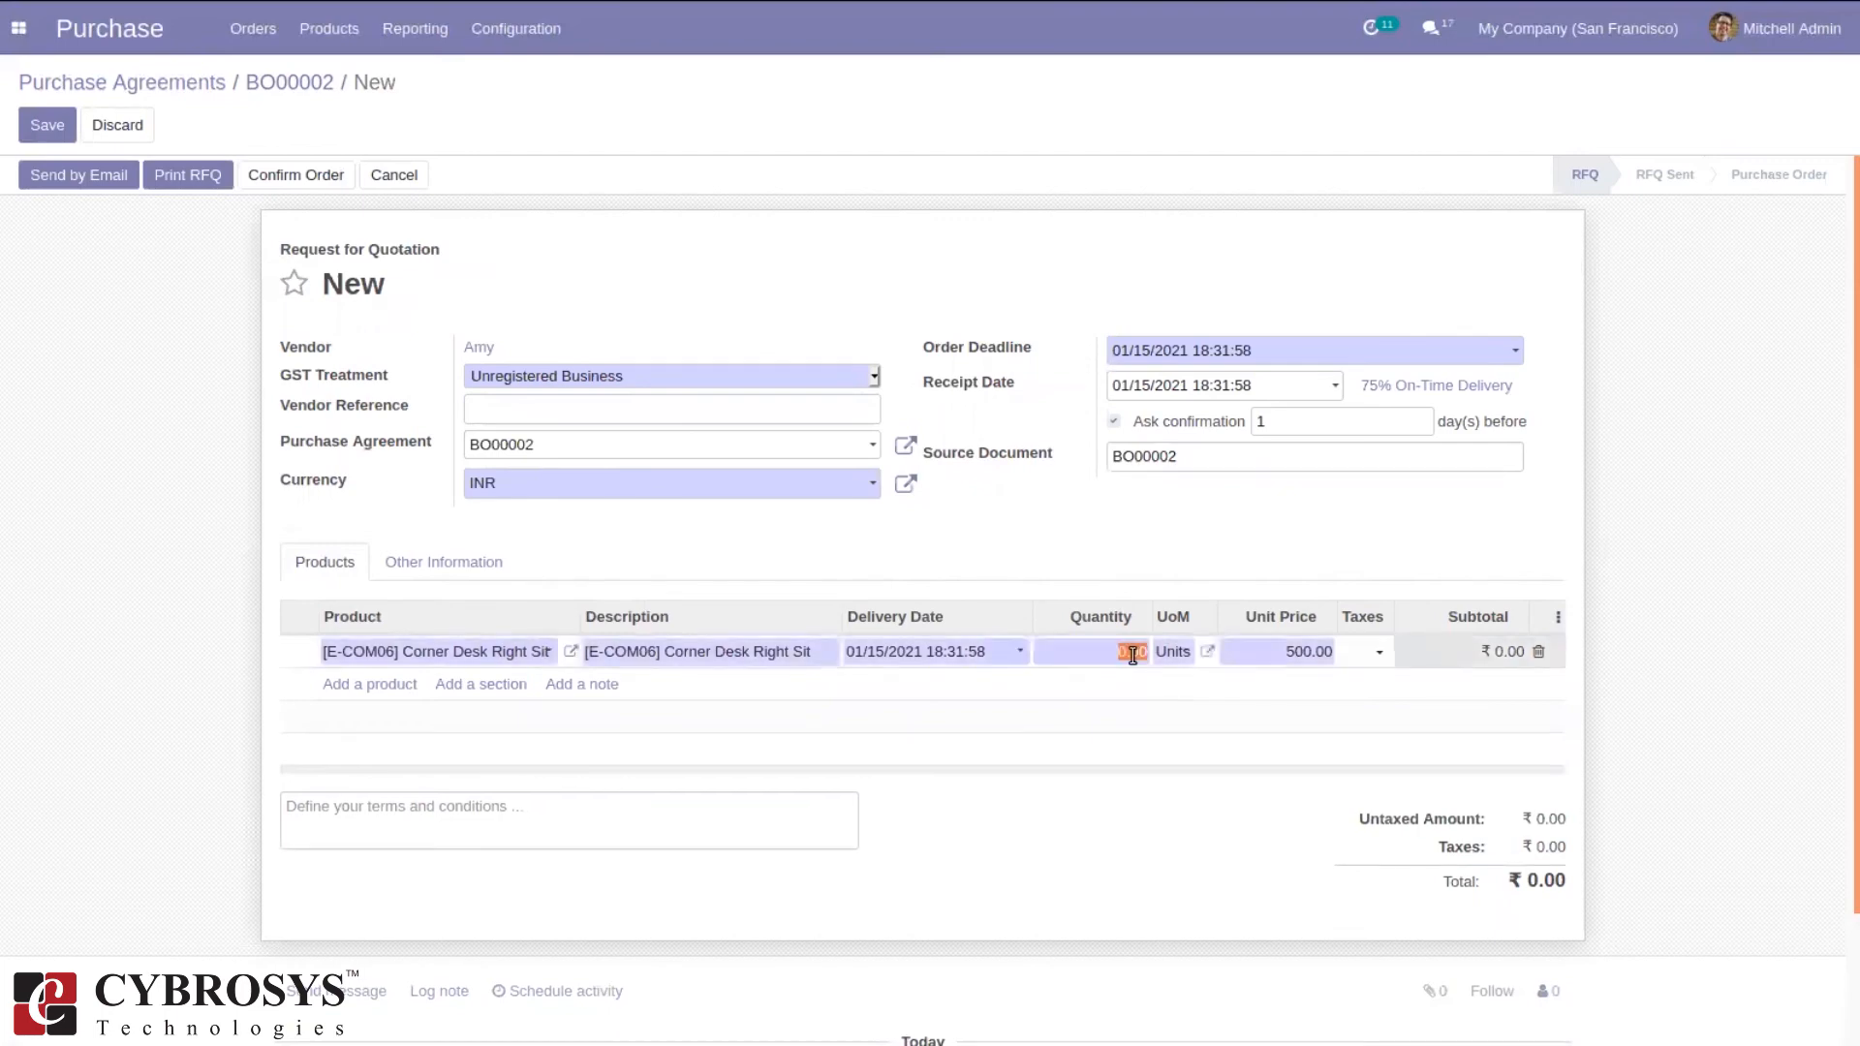
pyautogui.write('5')
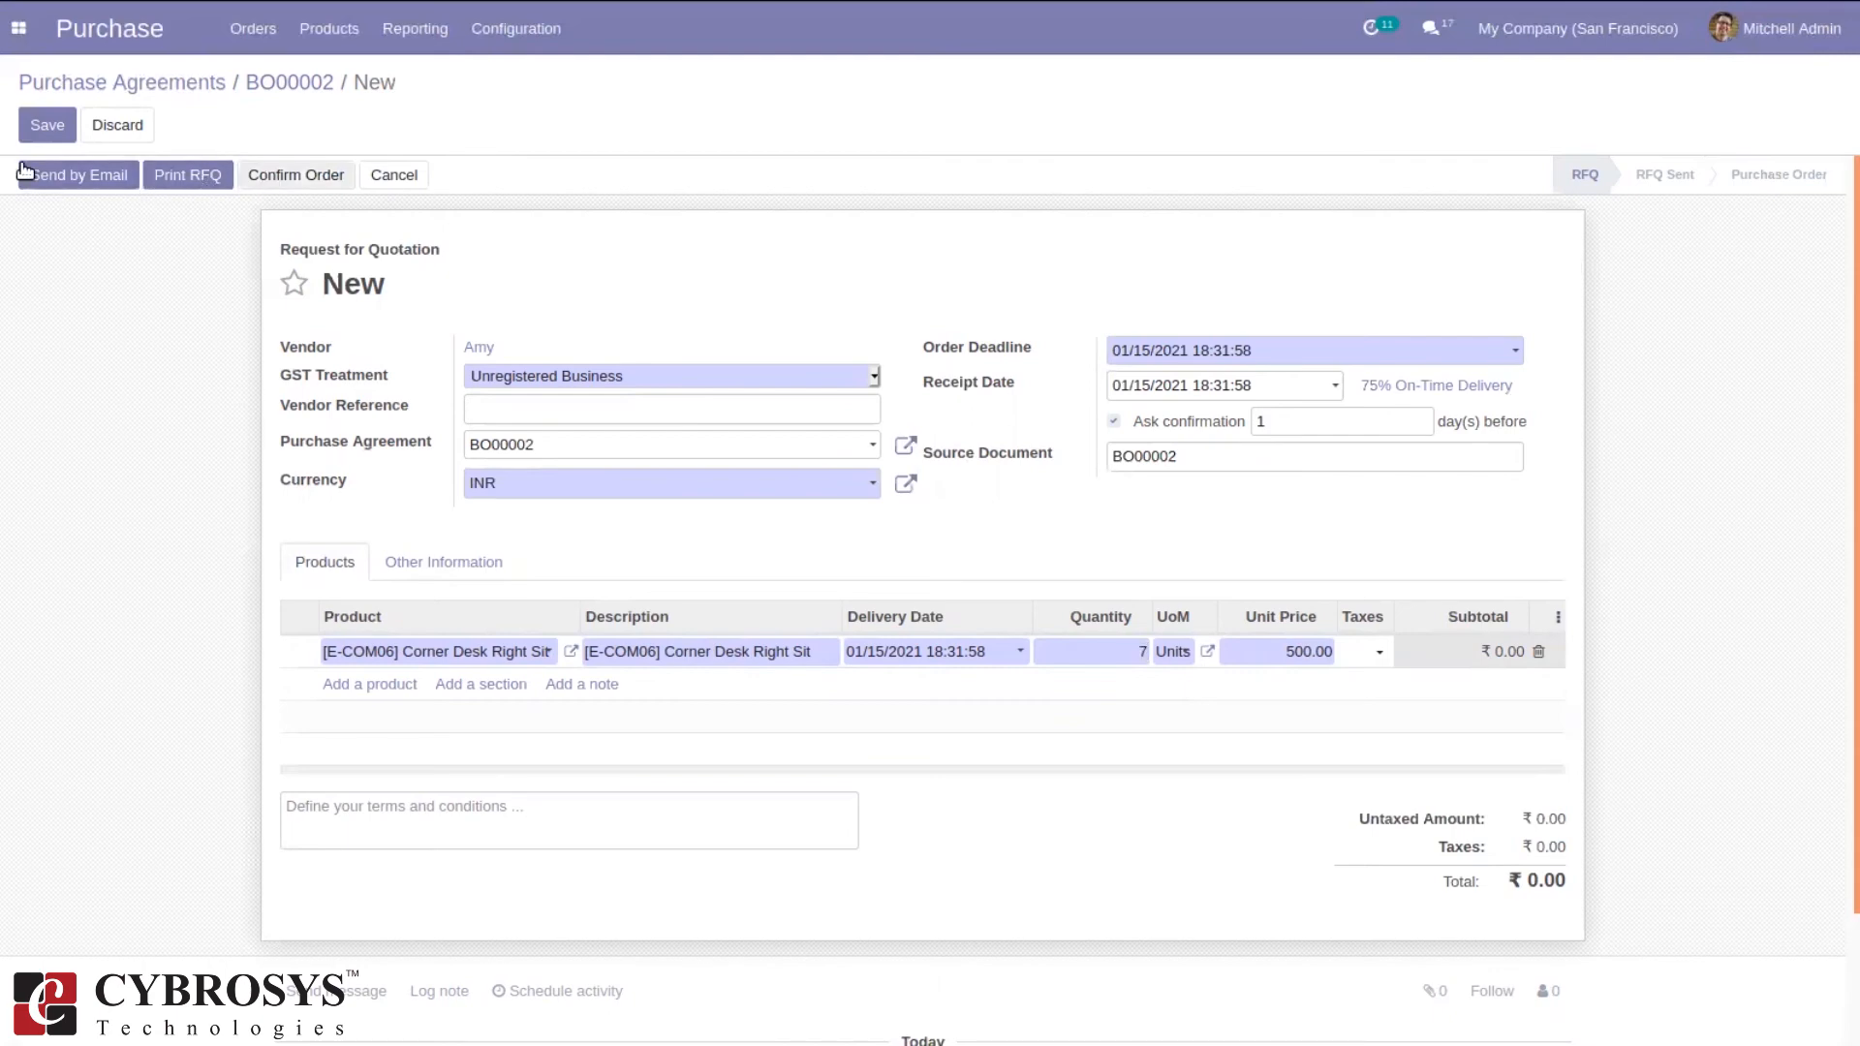
# Save the second request for quotation and email it to the vendor with the Purchase Order: Send RFQ template.
pyautogui.click(27, 127)
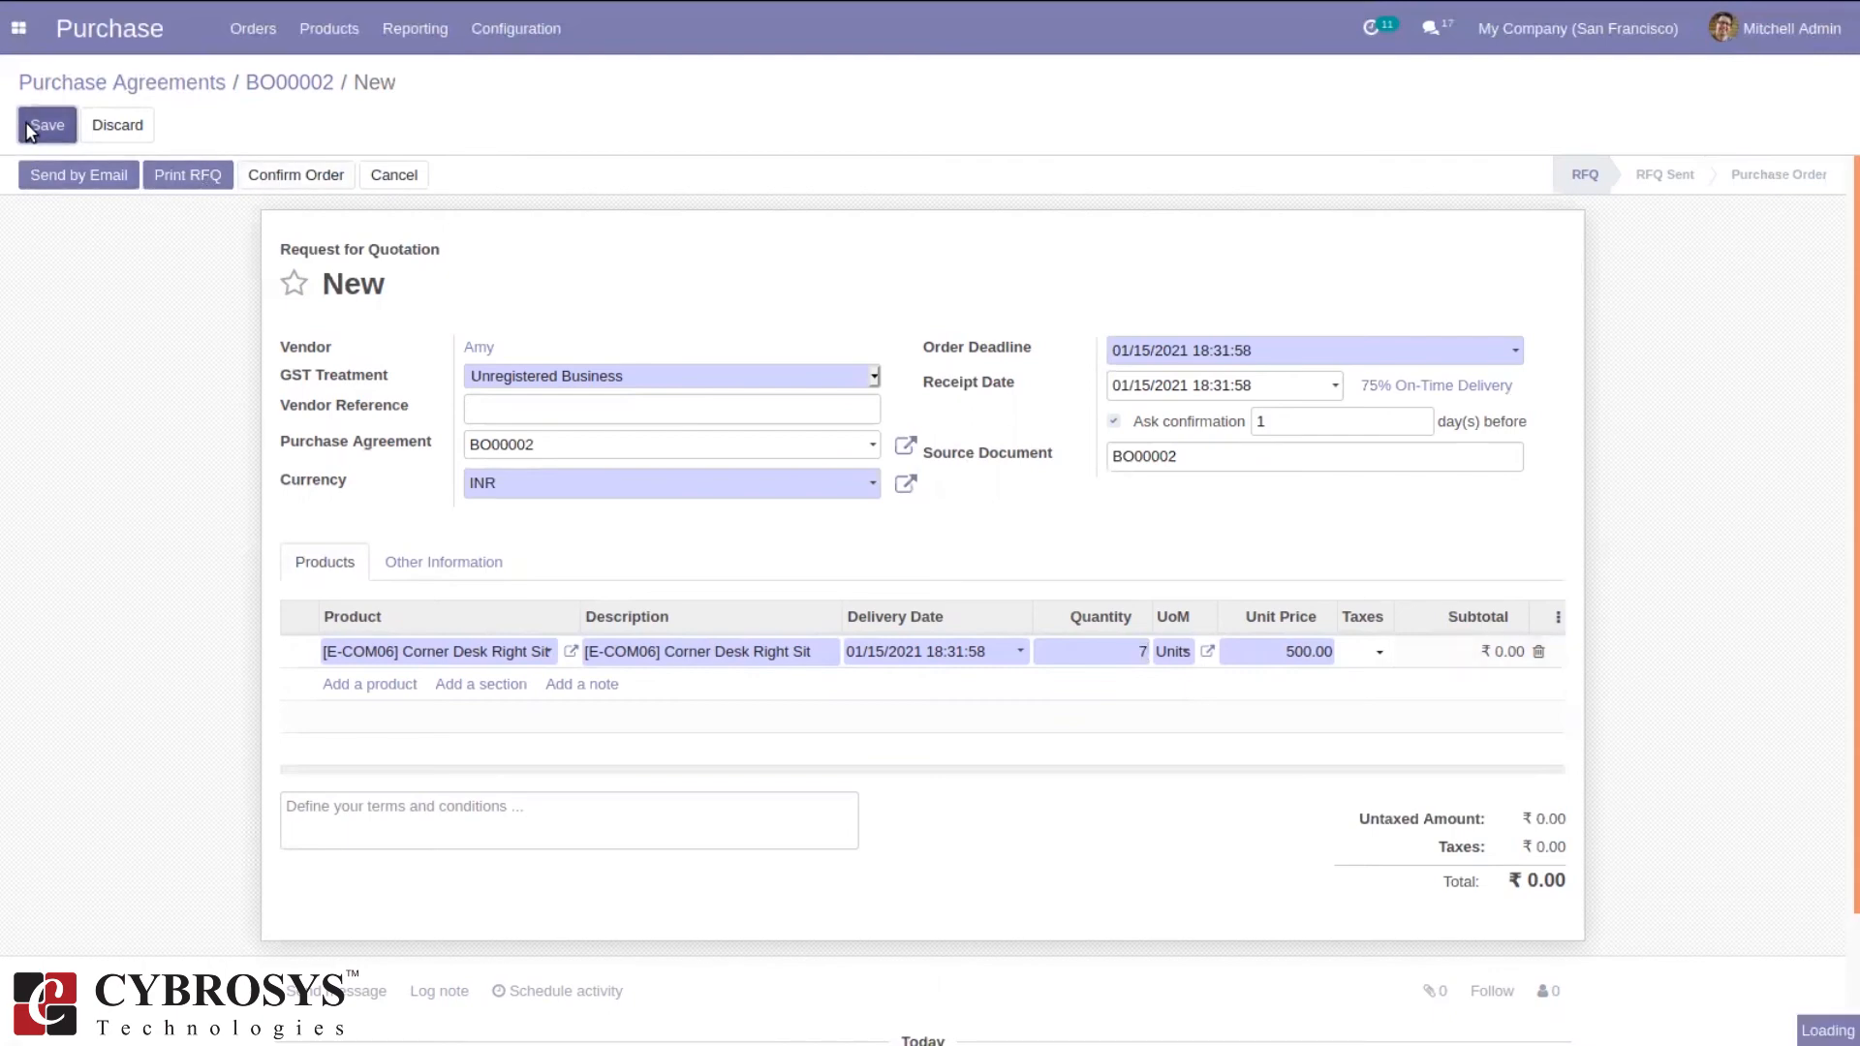
pyautogui.click(102, 185)
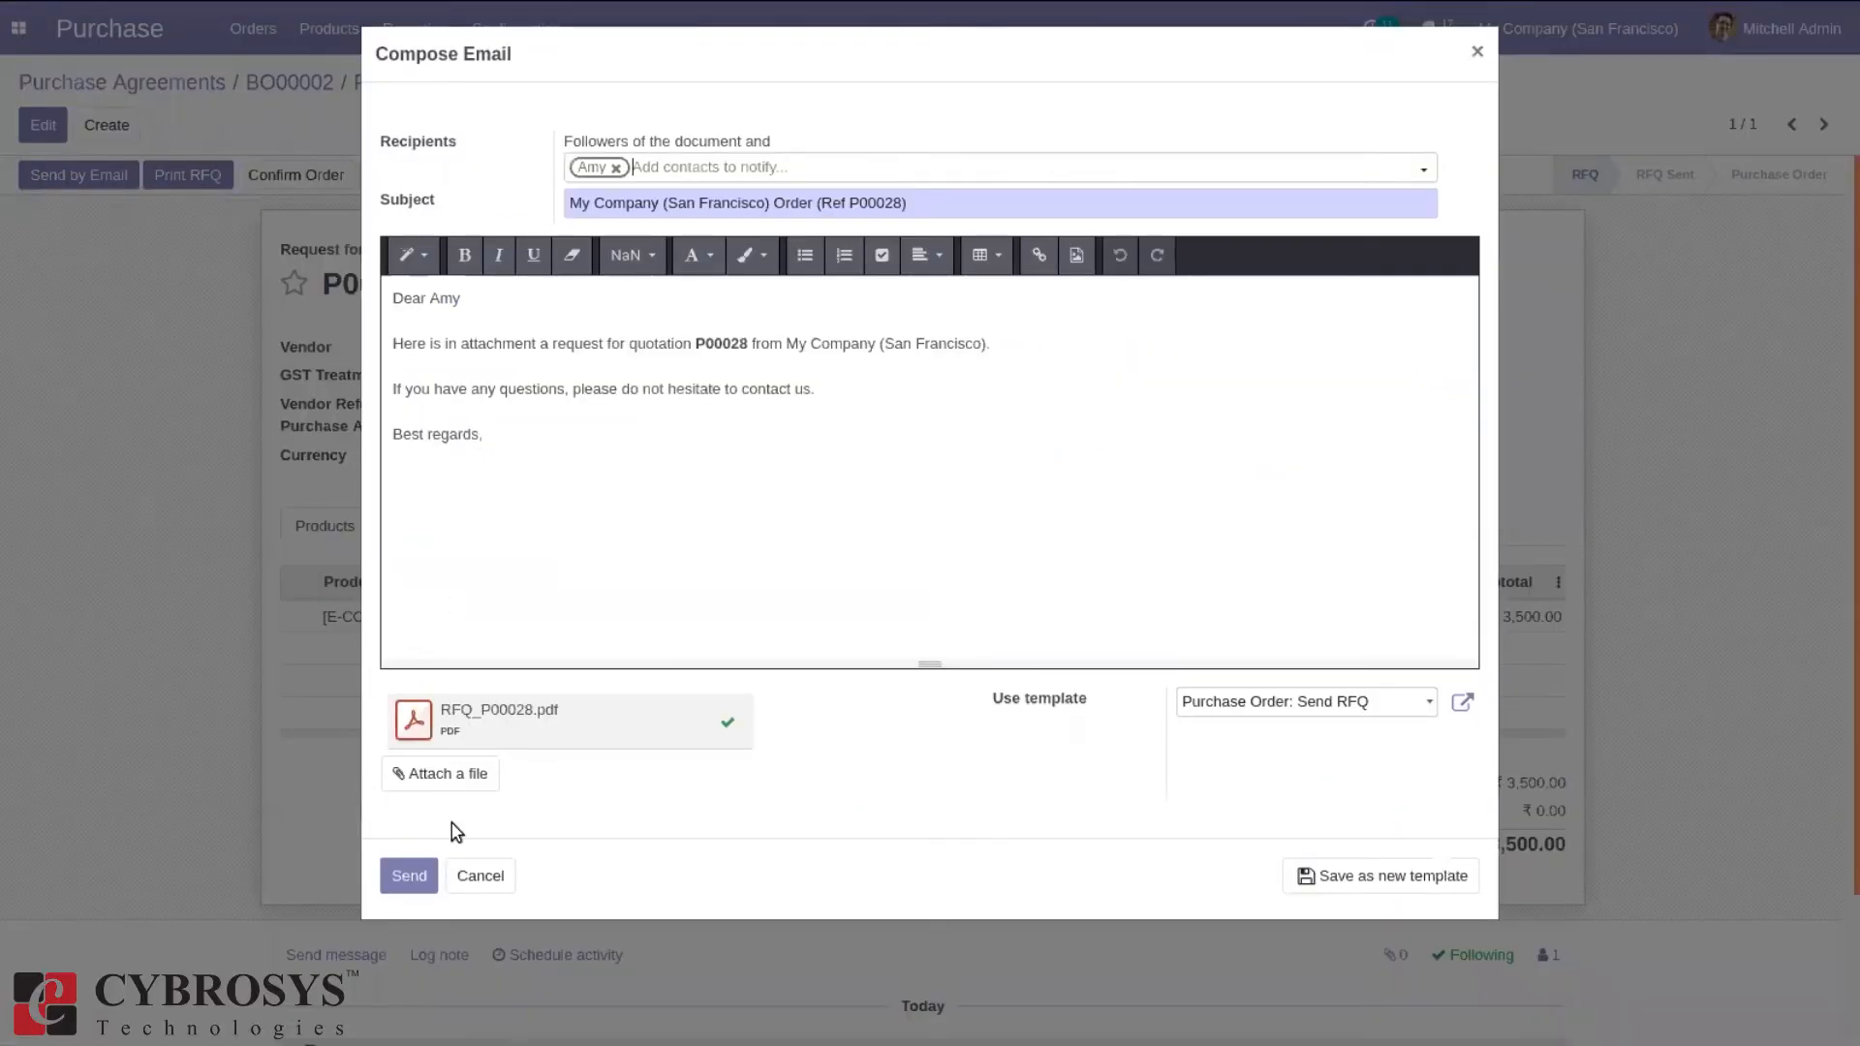
pyautogui.click(410, 875)
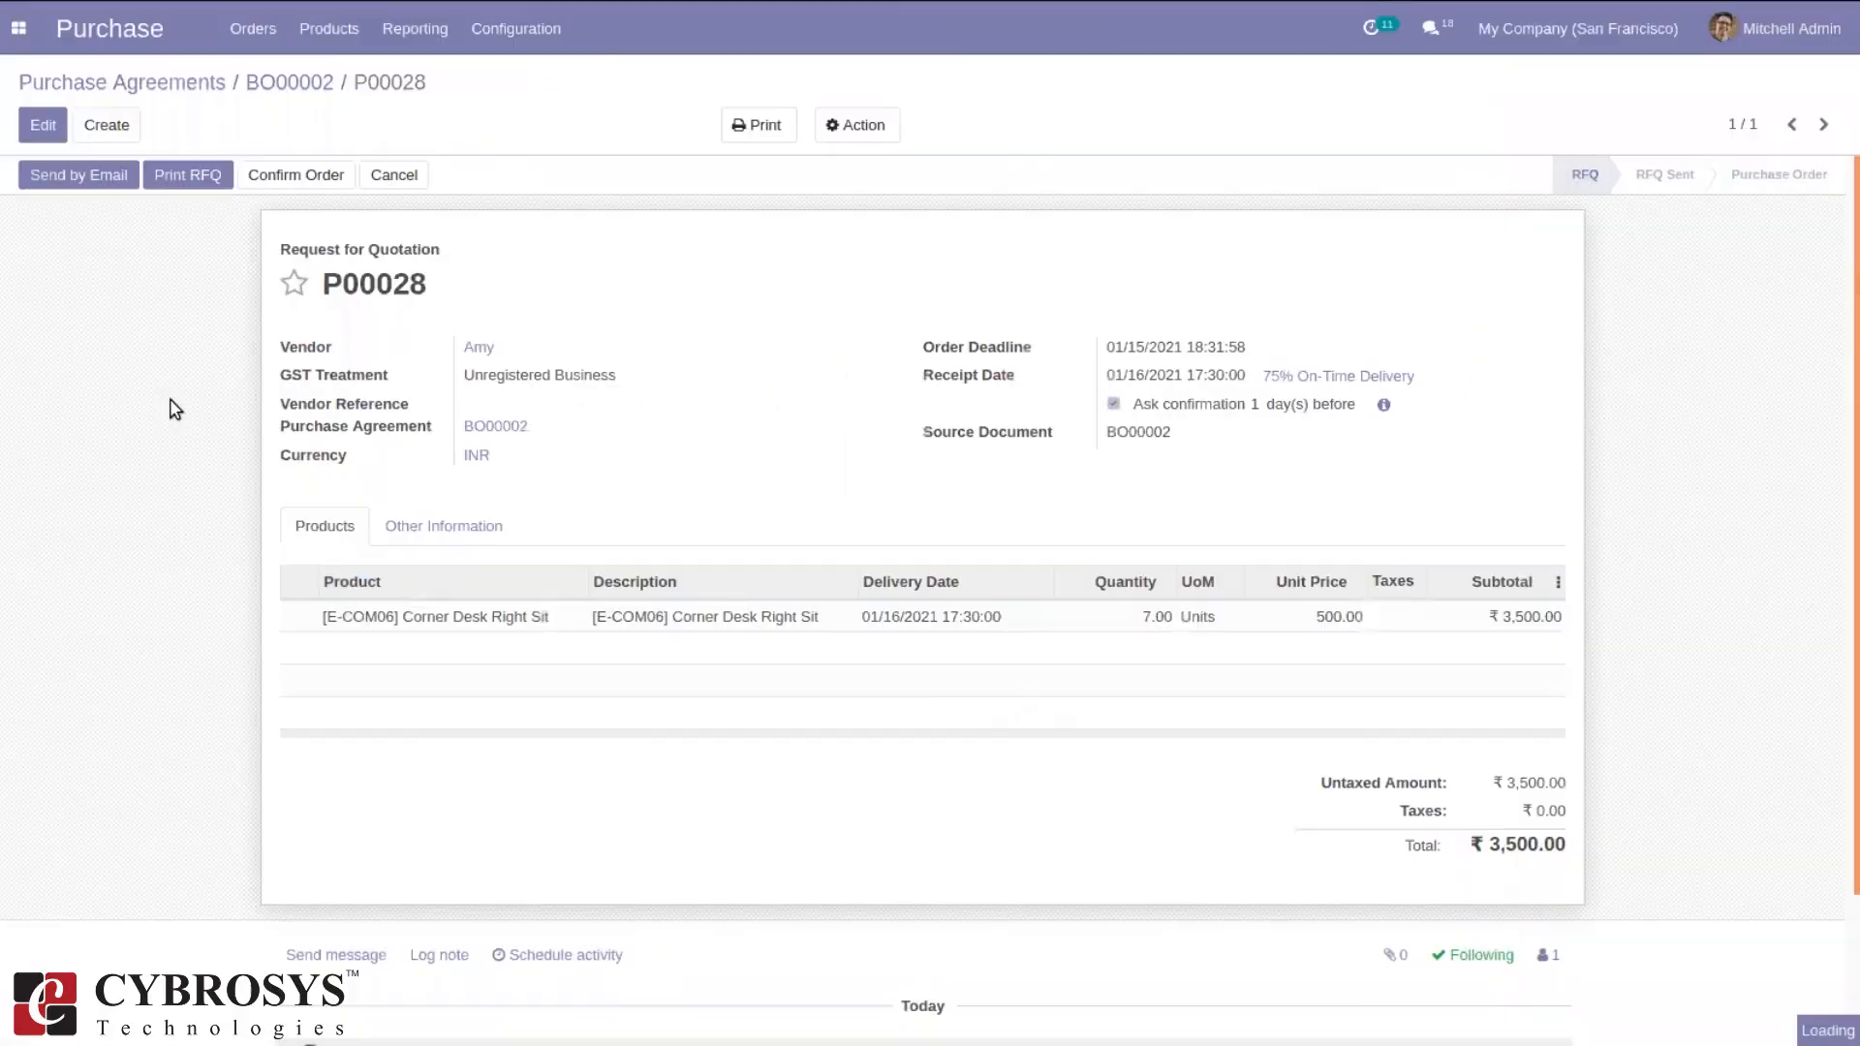
# Open the blanket order's linked requests for quotation and confirm the one for 8 corner desks as a purchase order.
pyautogui.click(290, 84)
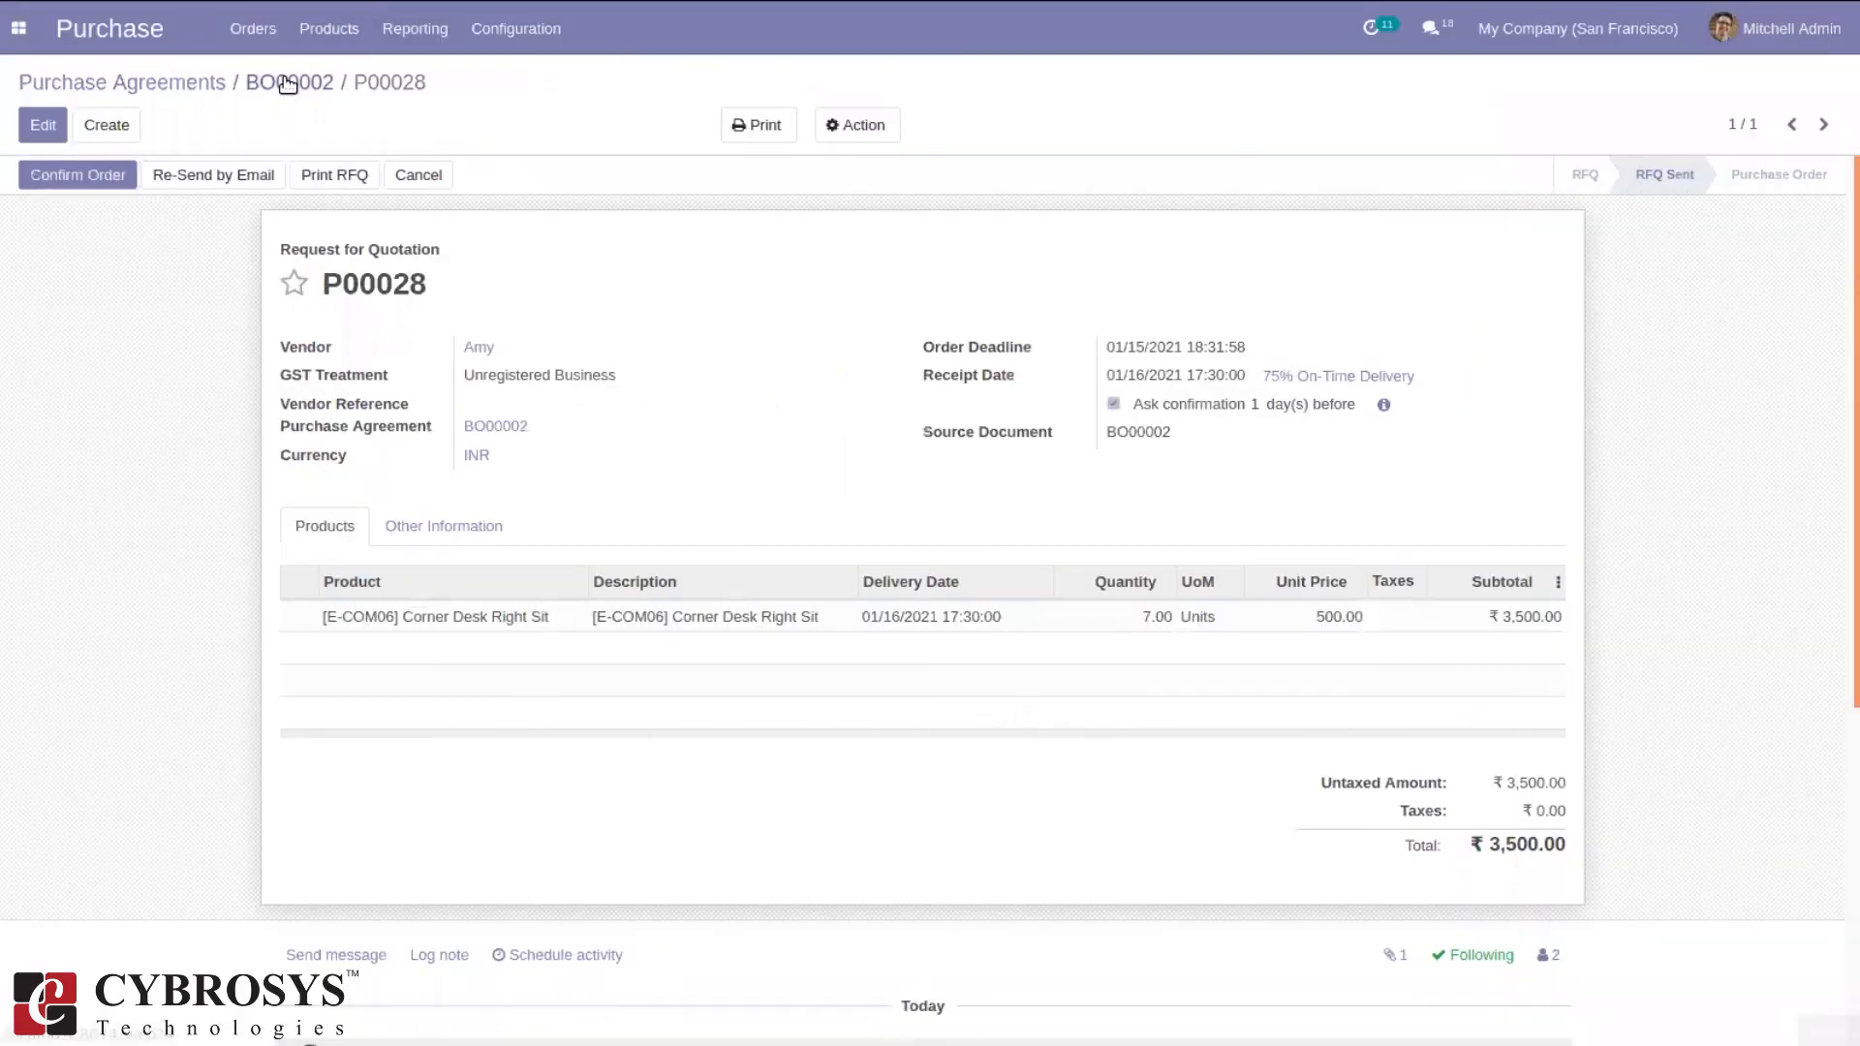
pyautogui.click(1489, 240)
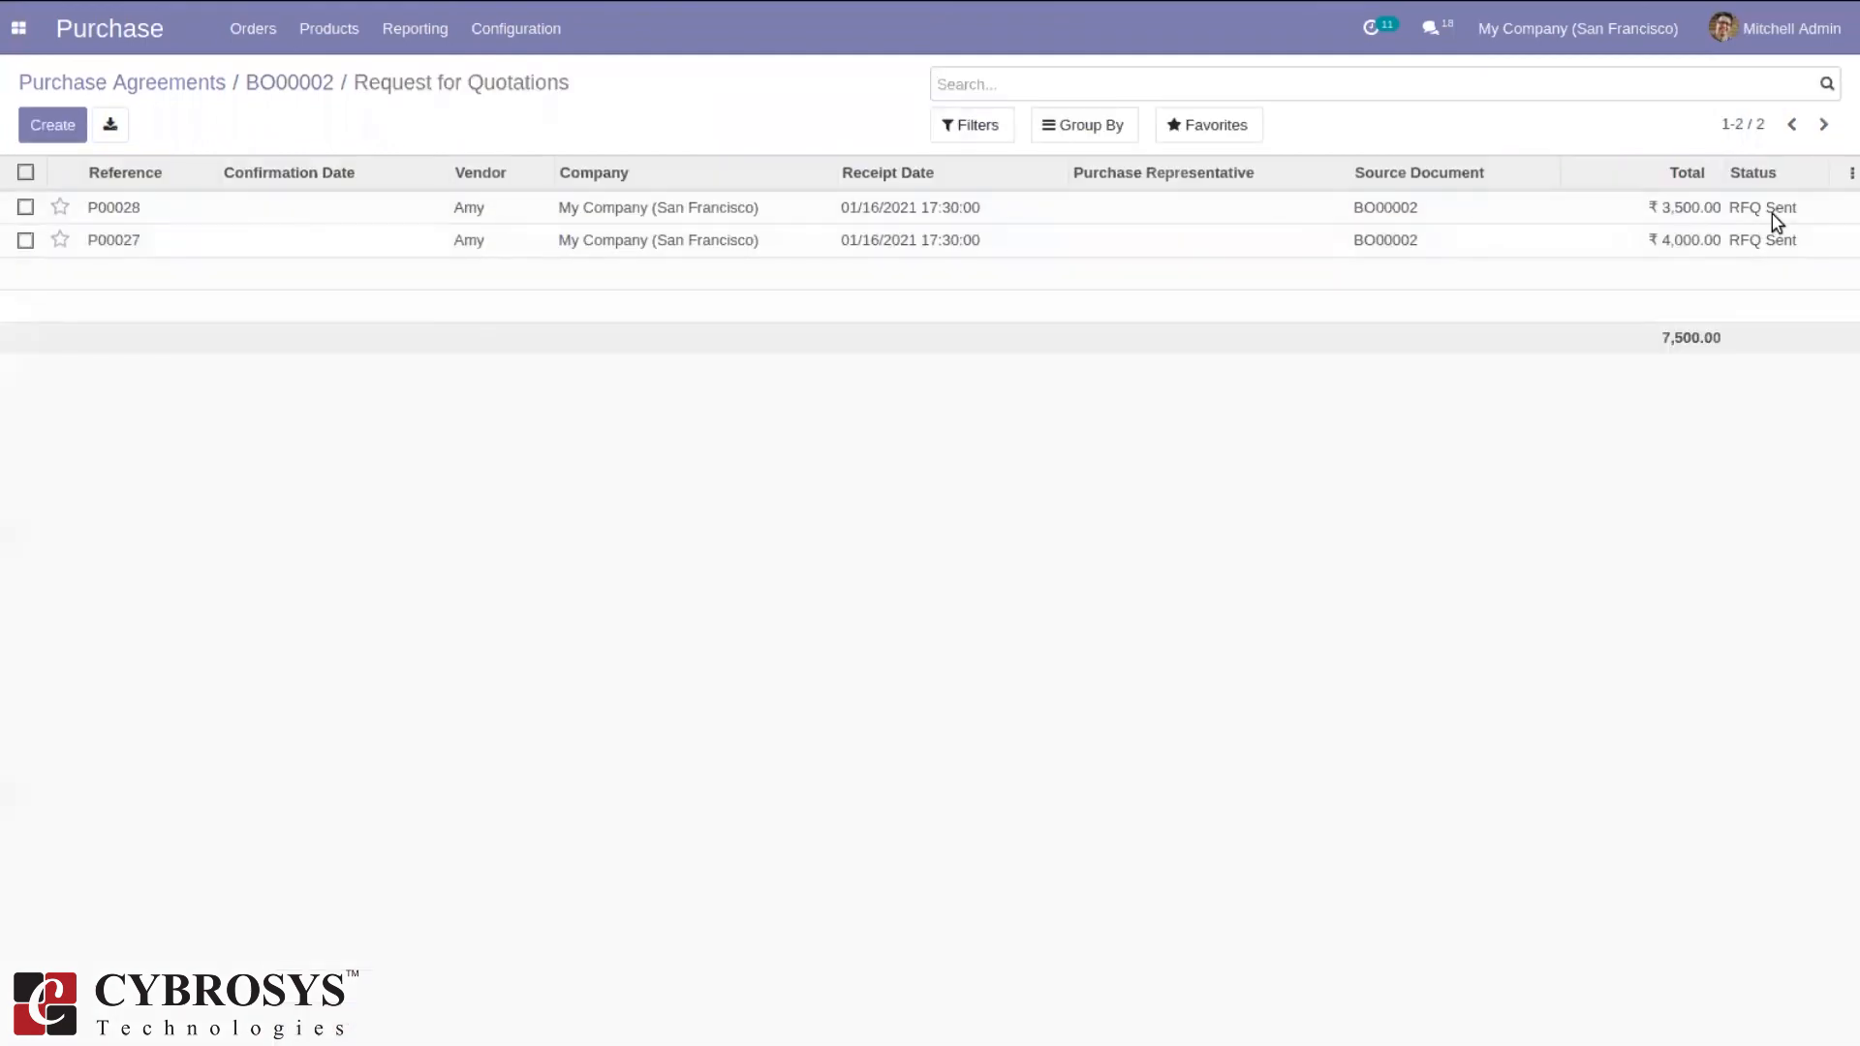
pyautogui.click(1610, 238)
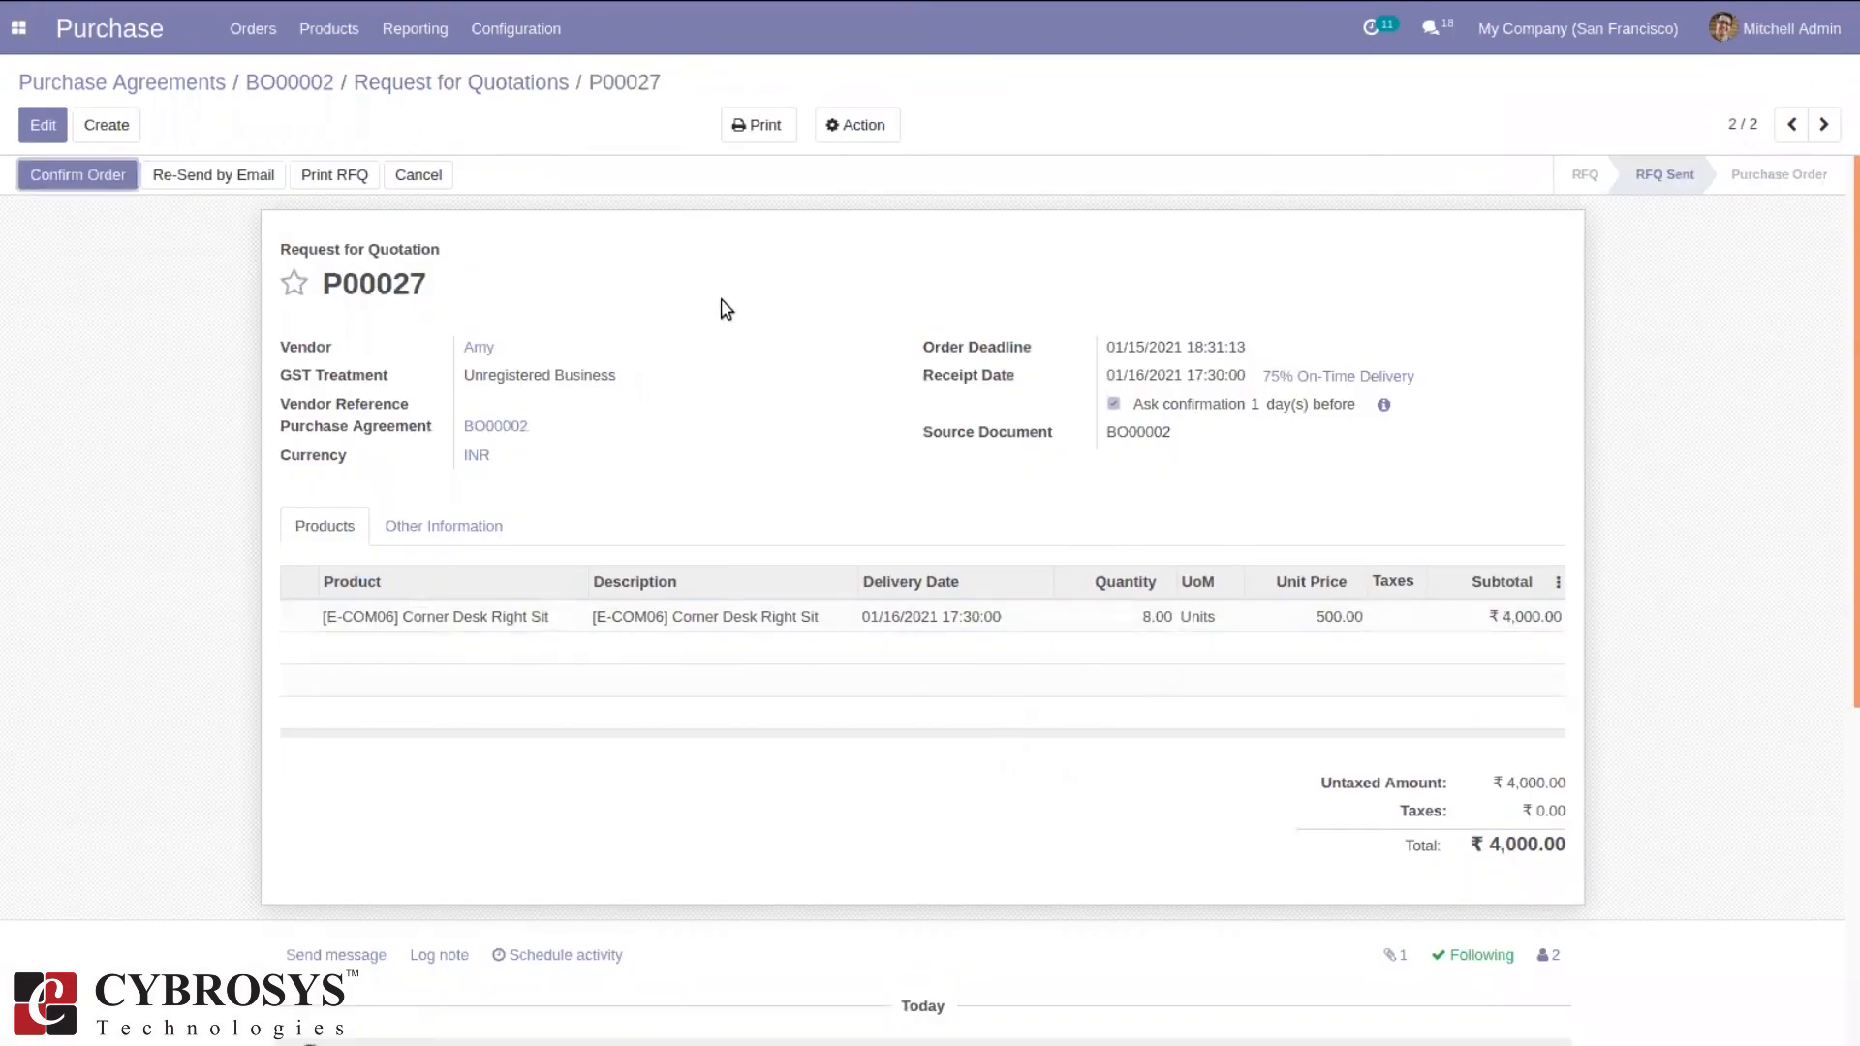
pyautogui.click(73, 169)
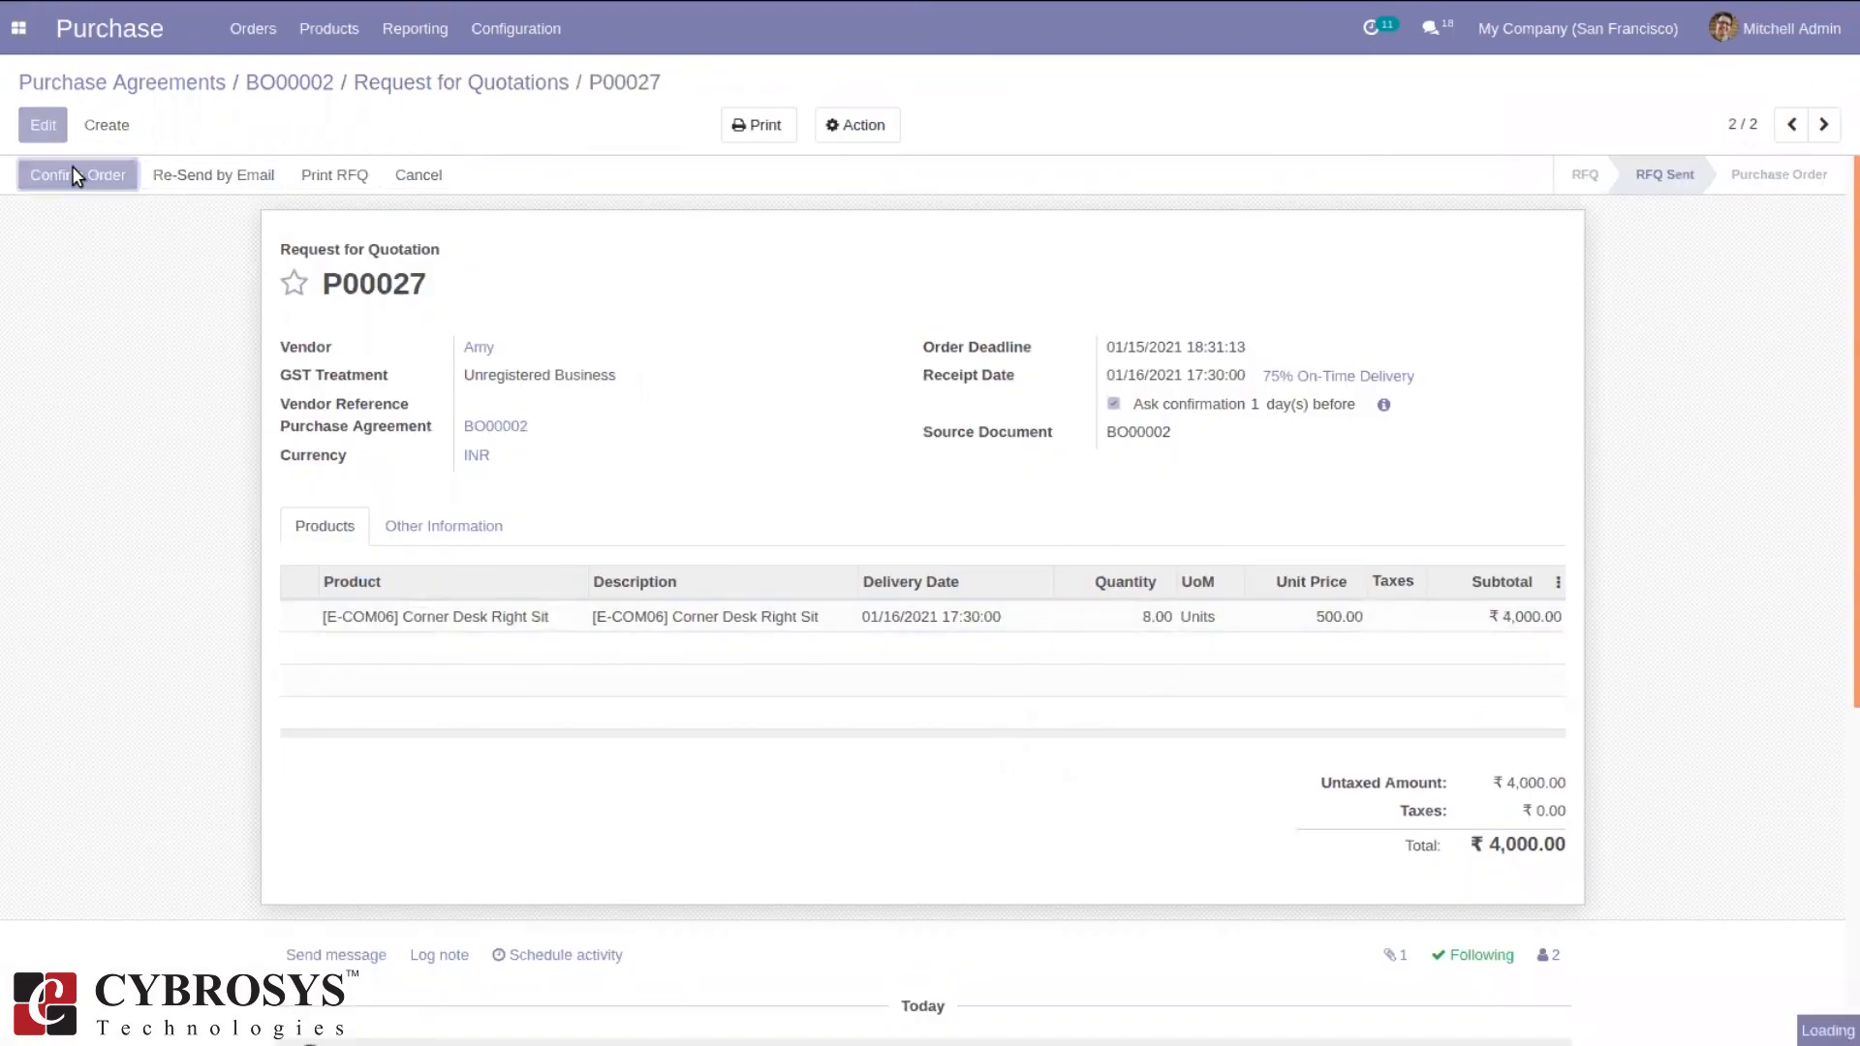
# Return to the agreement's request list and confirm the request for 7 corner desks as a purchase order.
pyautogui.click(427, 87)
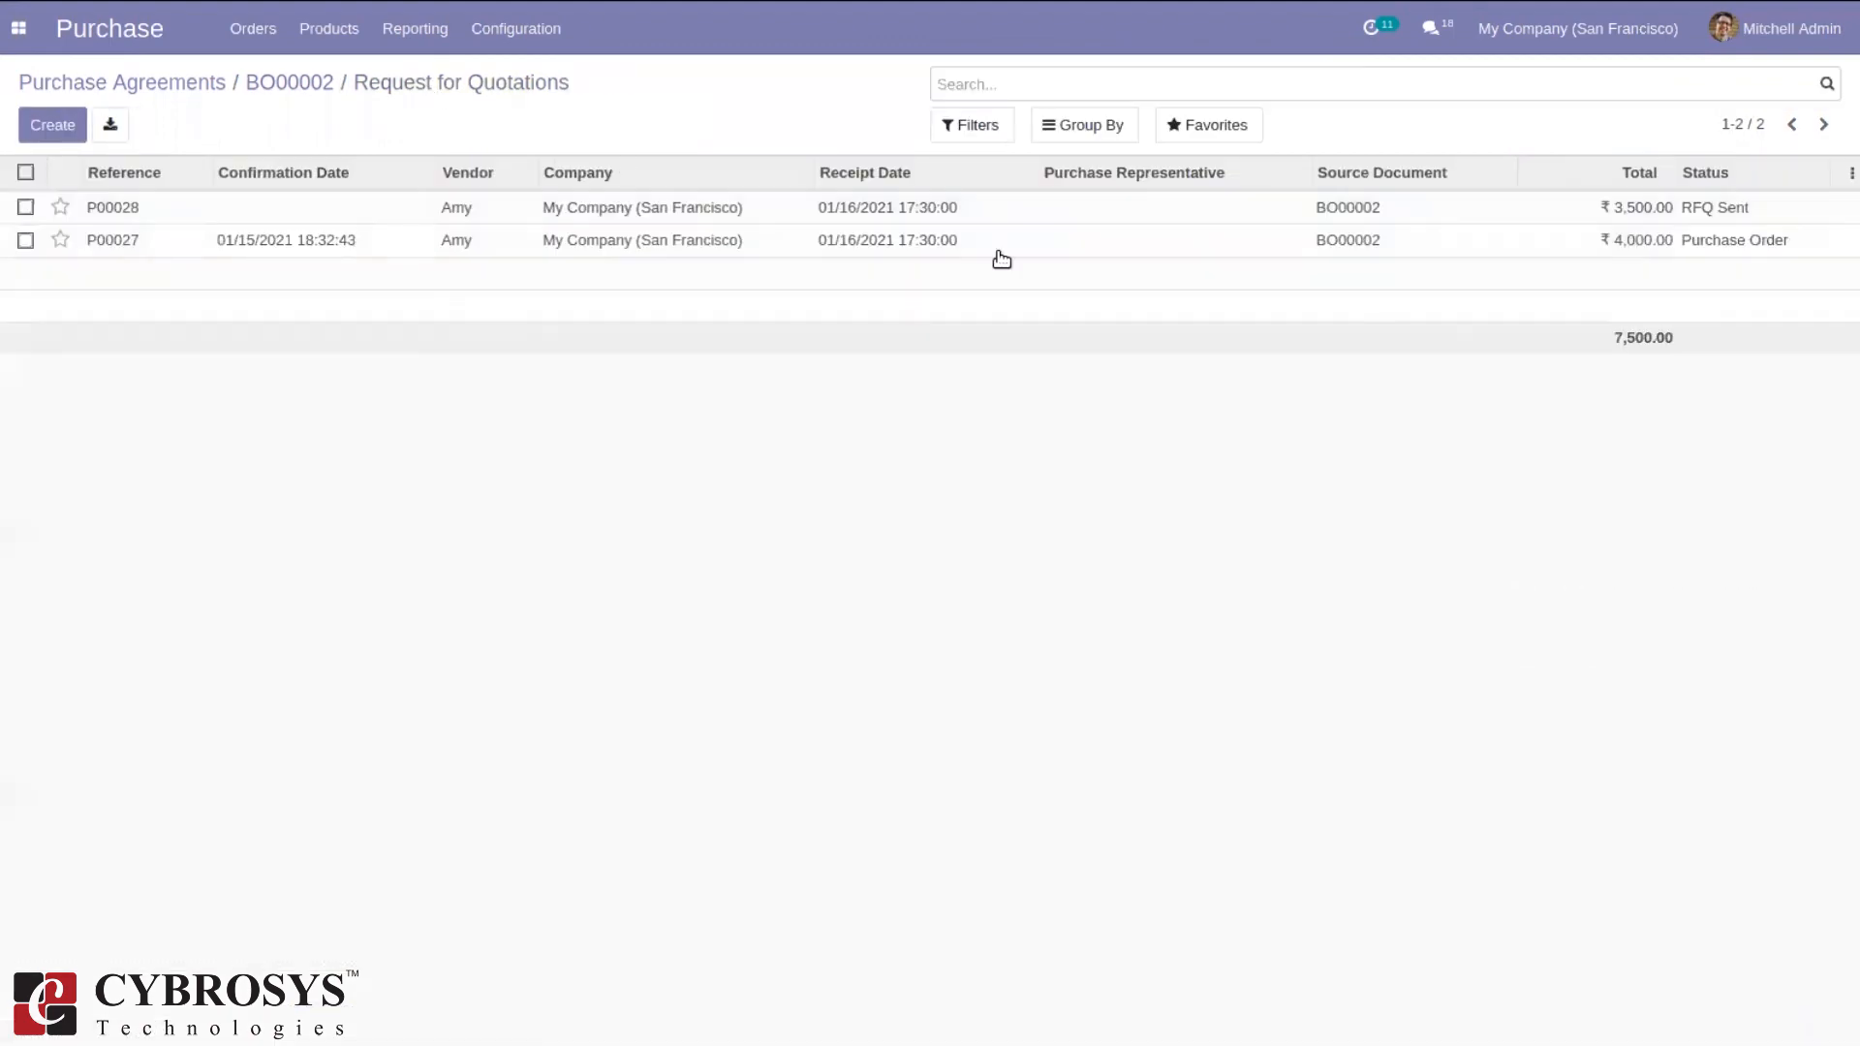
pyautogui.click(1567, 209)
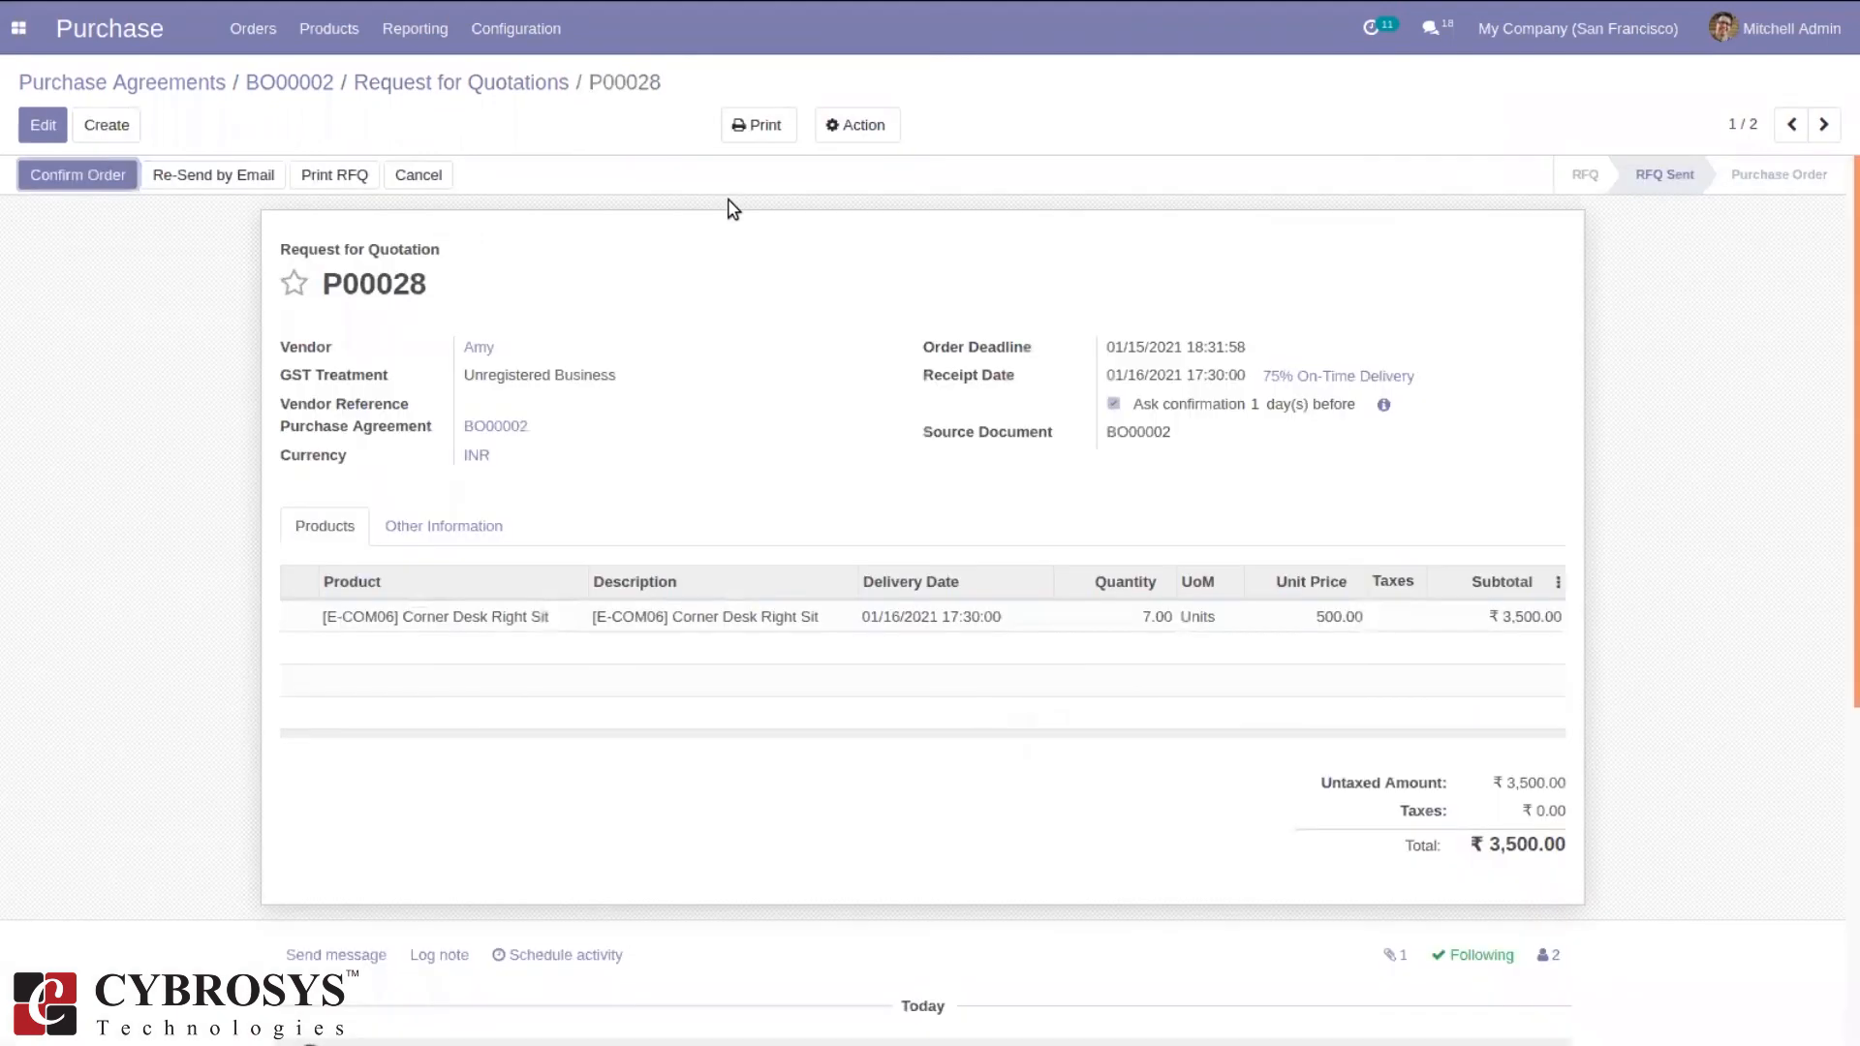
pyautogui.click(78, 174)
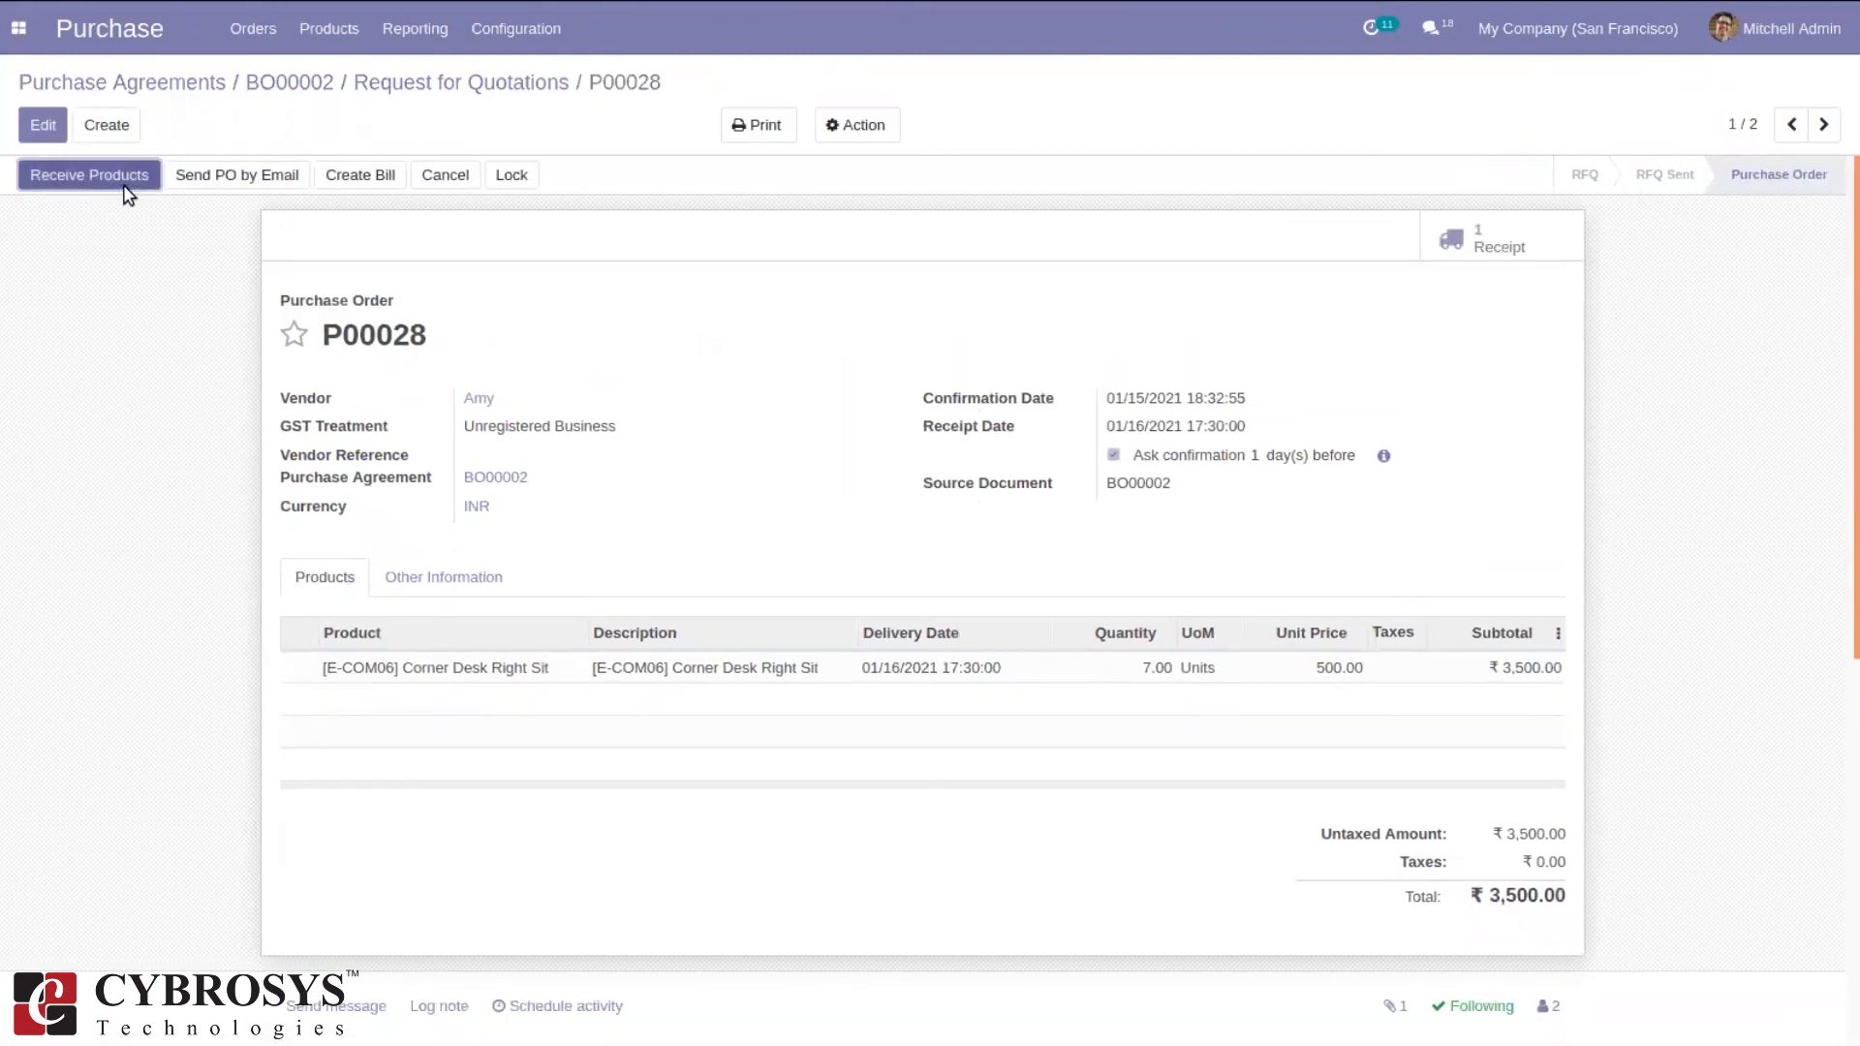
# Receive the products of the 7-desk purchase order and validate the receipt as an immediate transfer of all quantities.
pyautogui.click(126, 179)
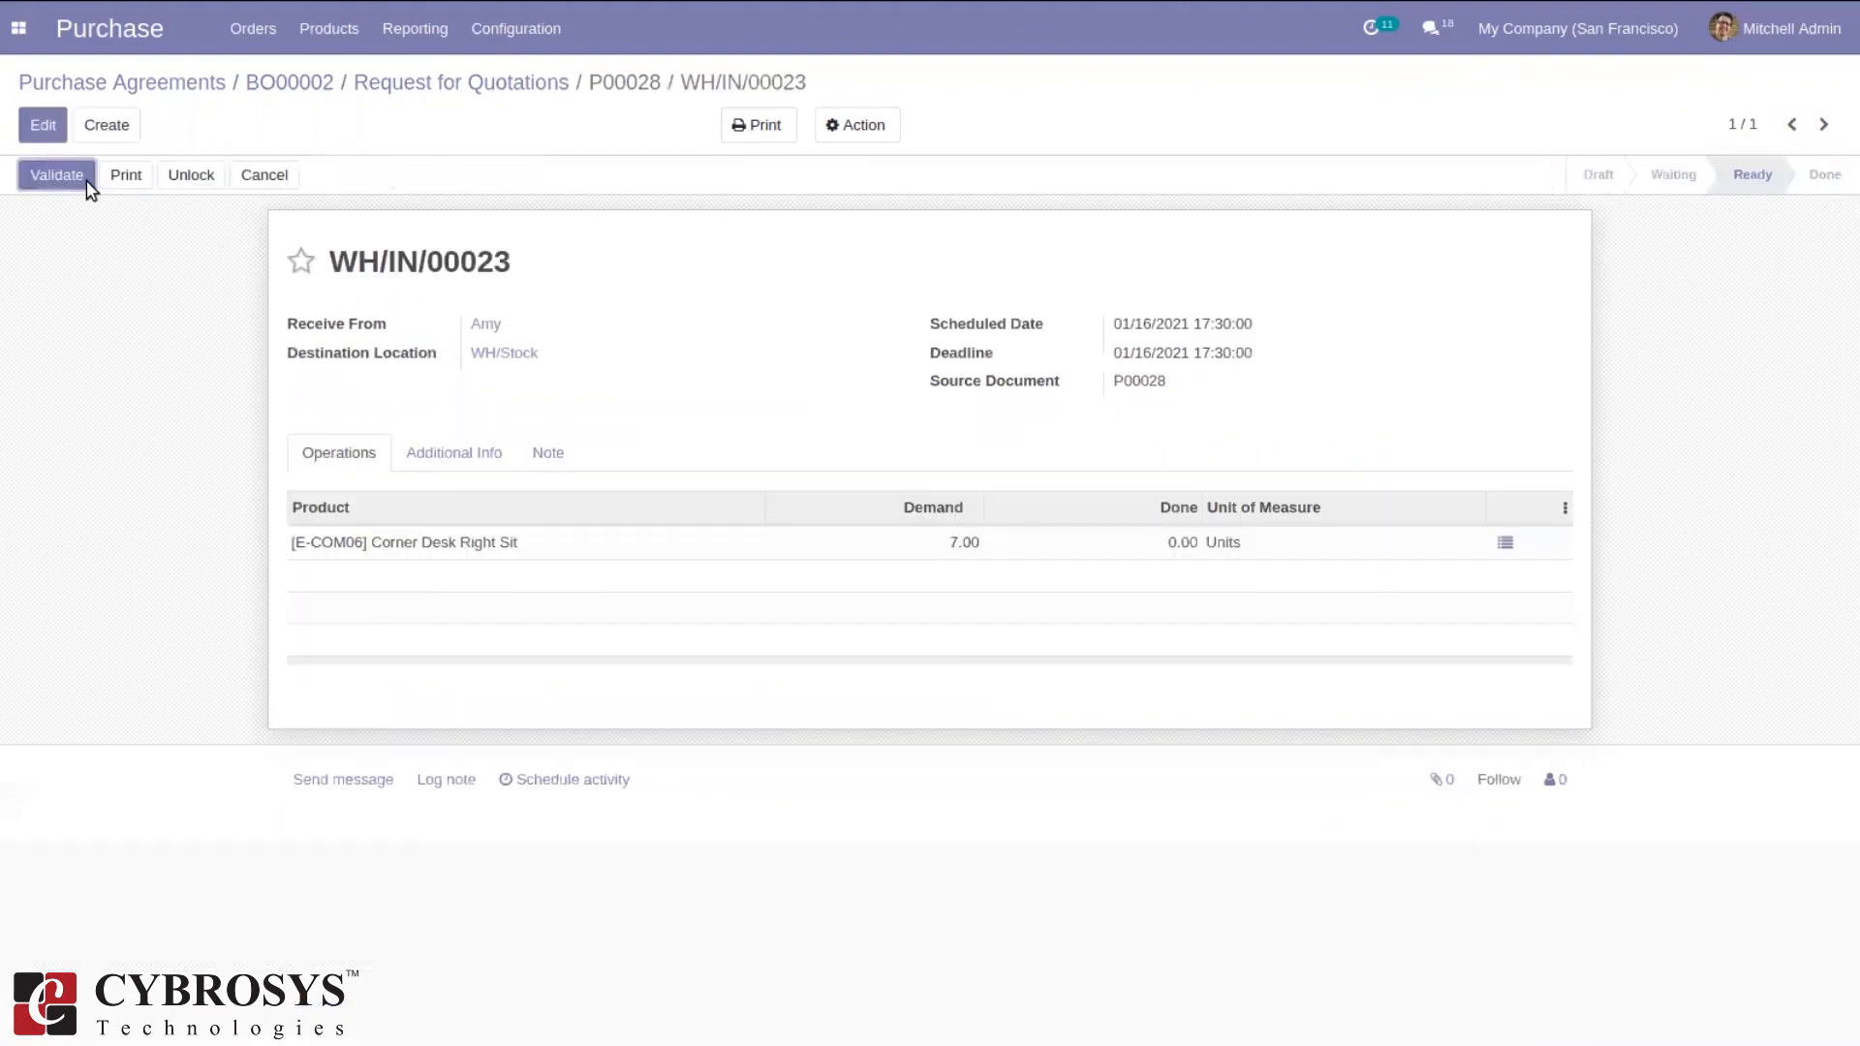
pyautogui.click(87, 182)
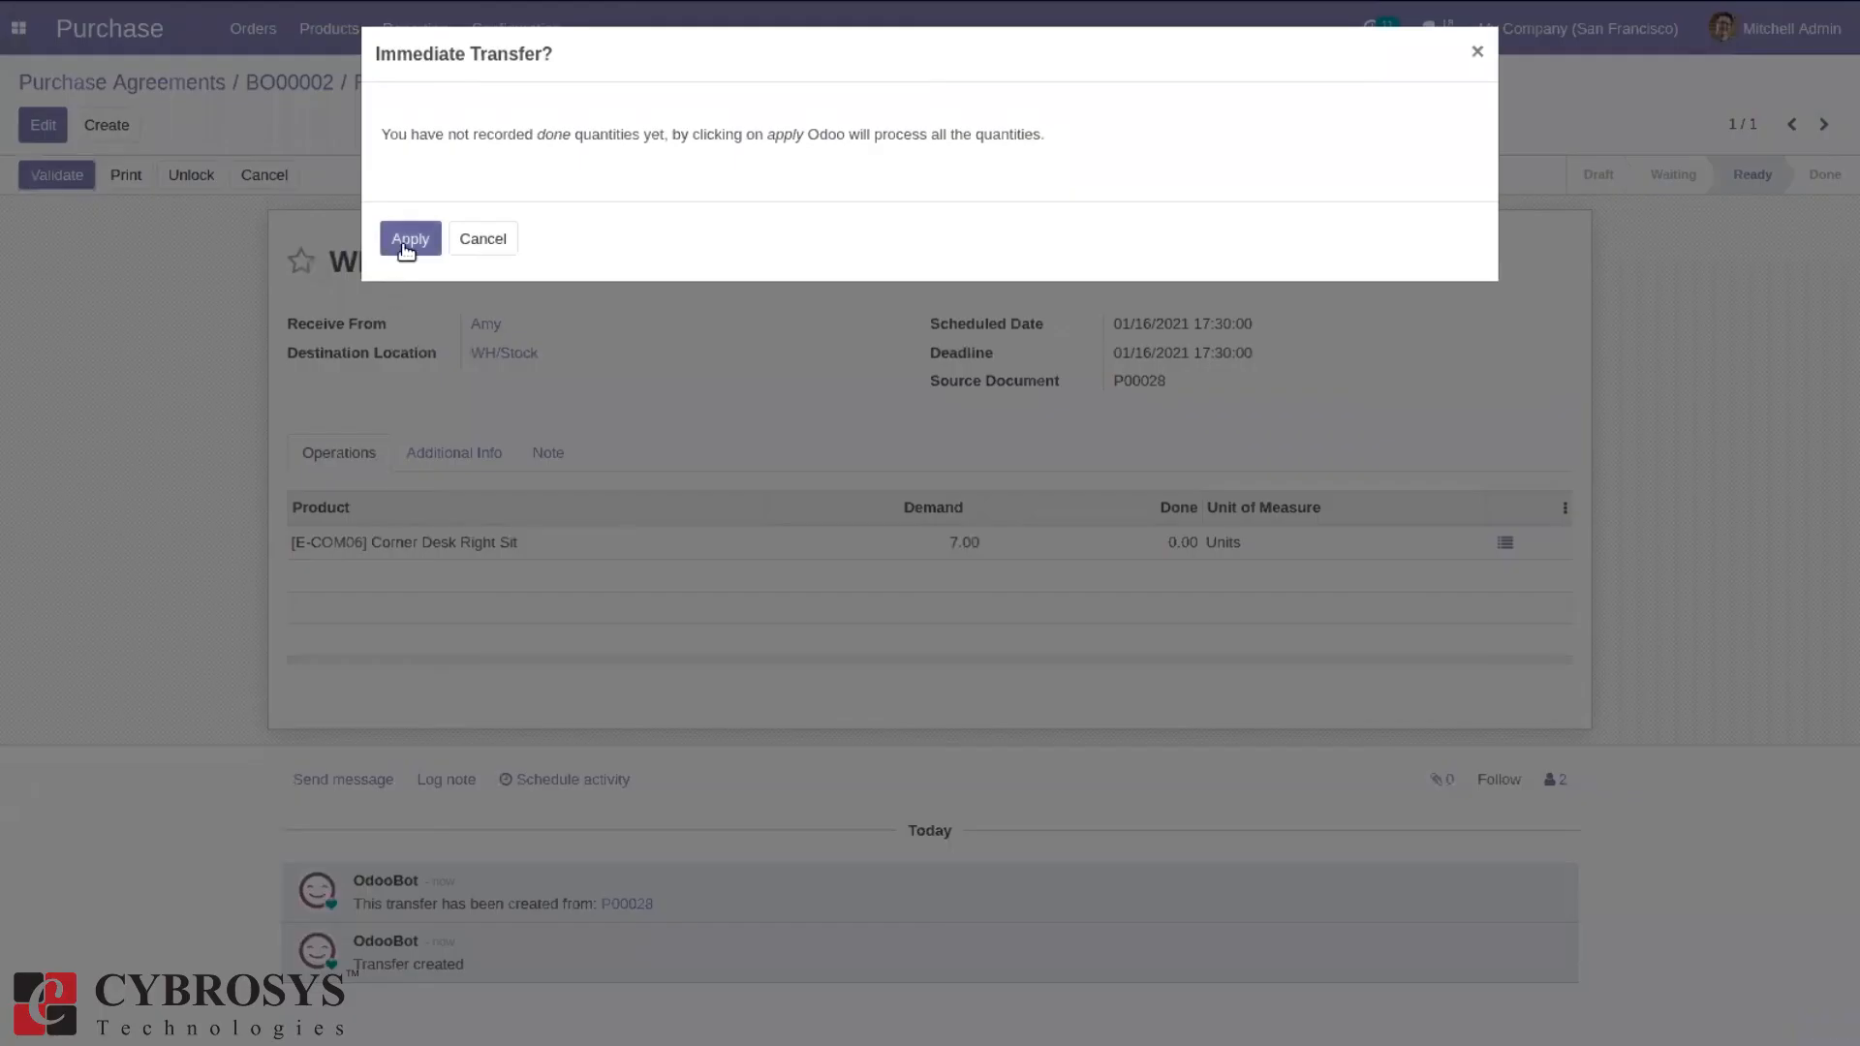
pyautogui.click(408, 244)
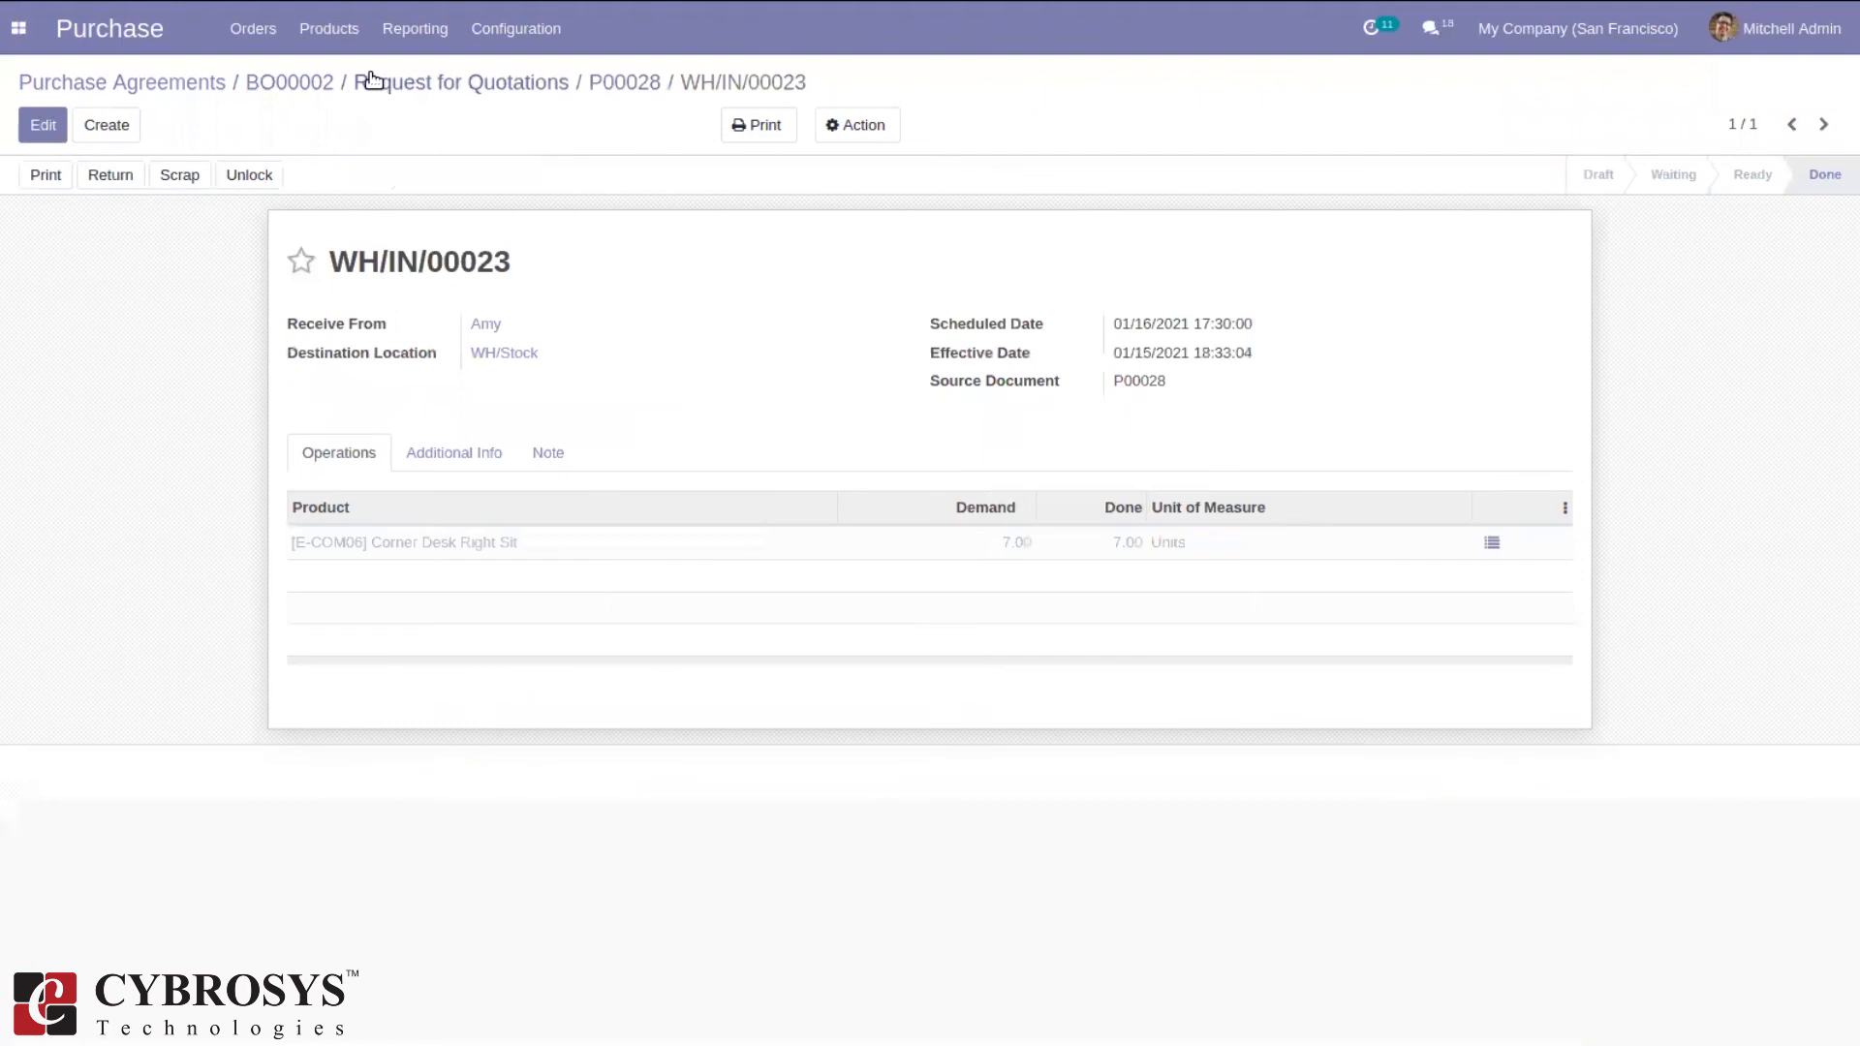
# Return to the blanket order, close the agreement and review its status log.
pyautogui.click(540, 82)
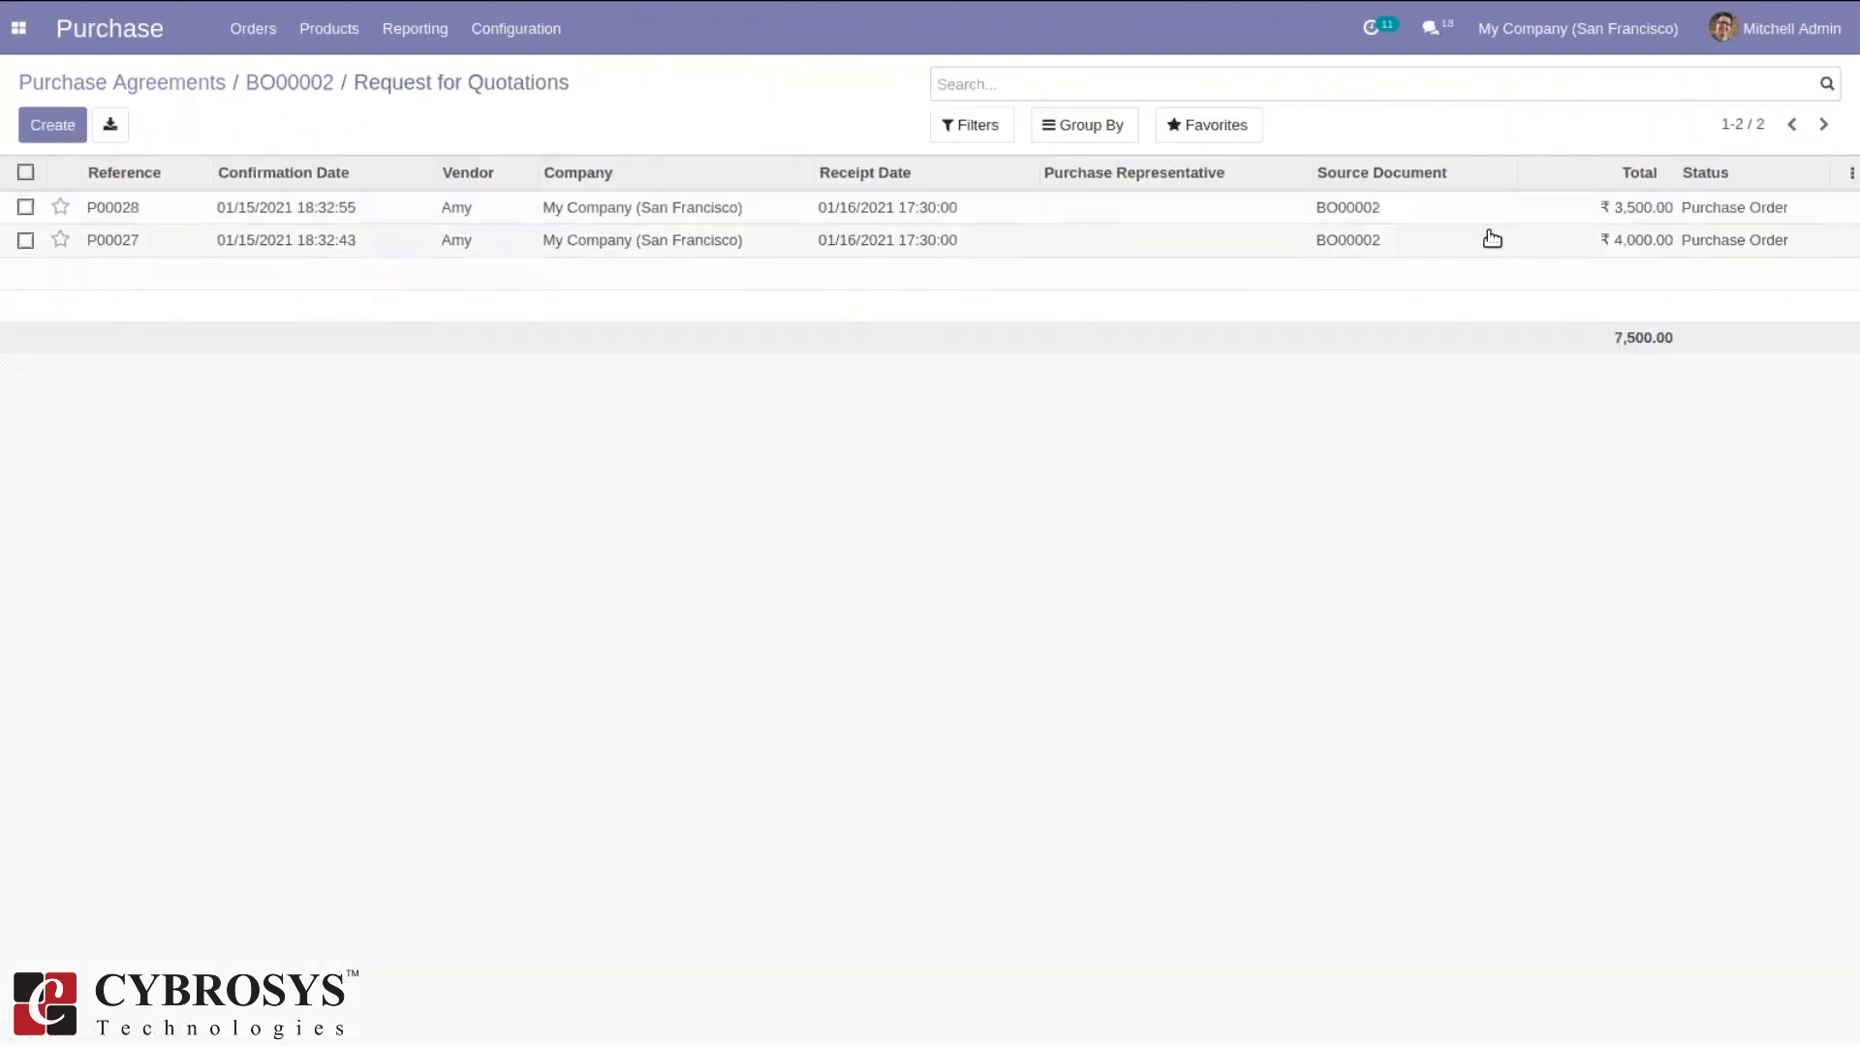
pyautogui.click(329, 80)
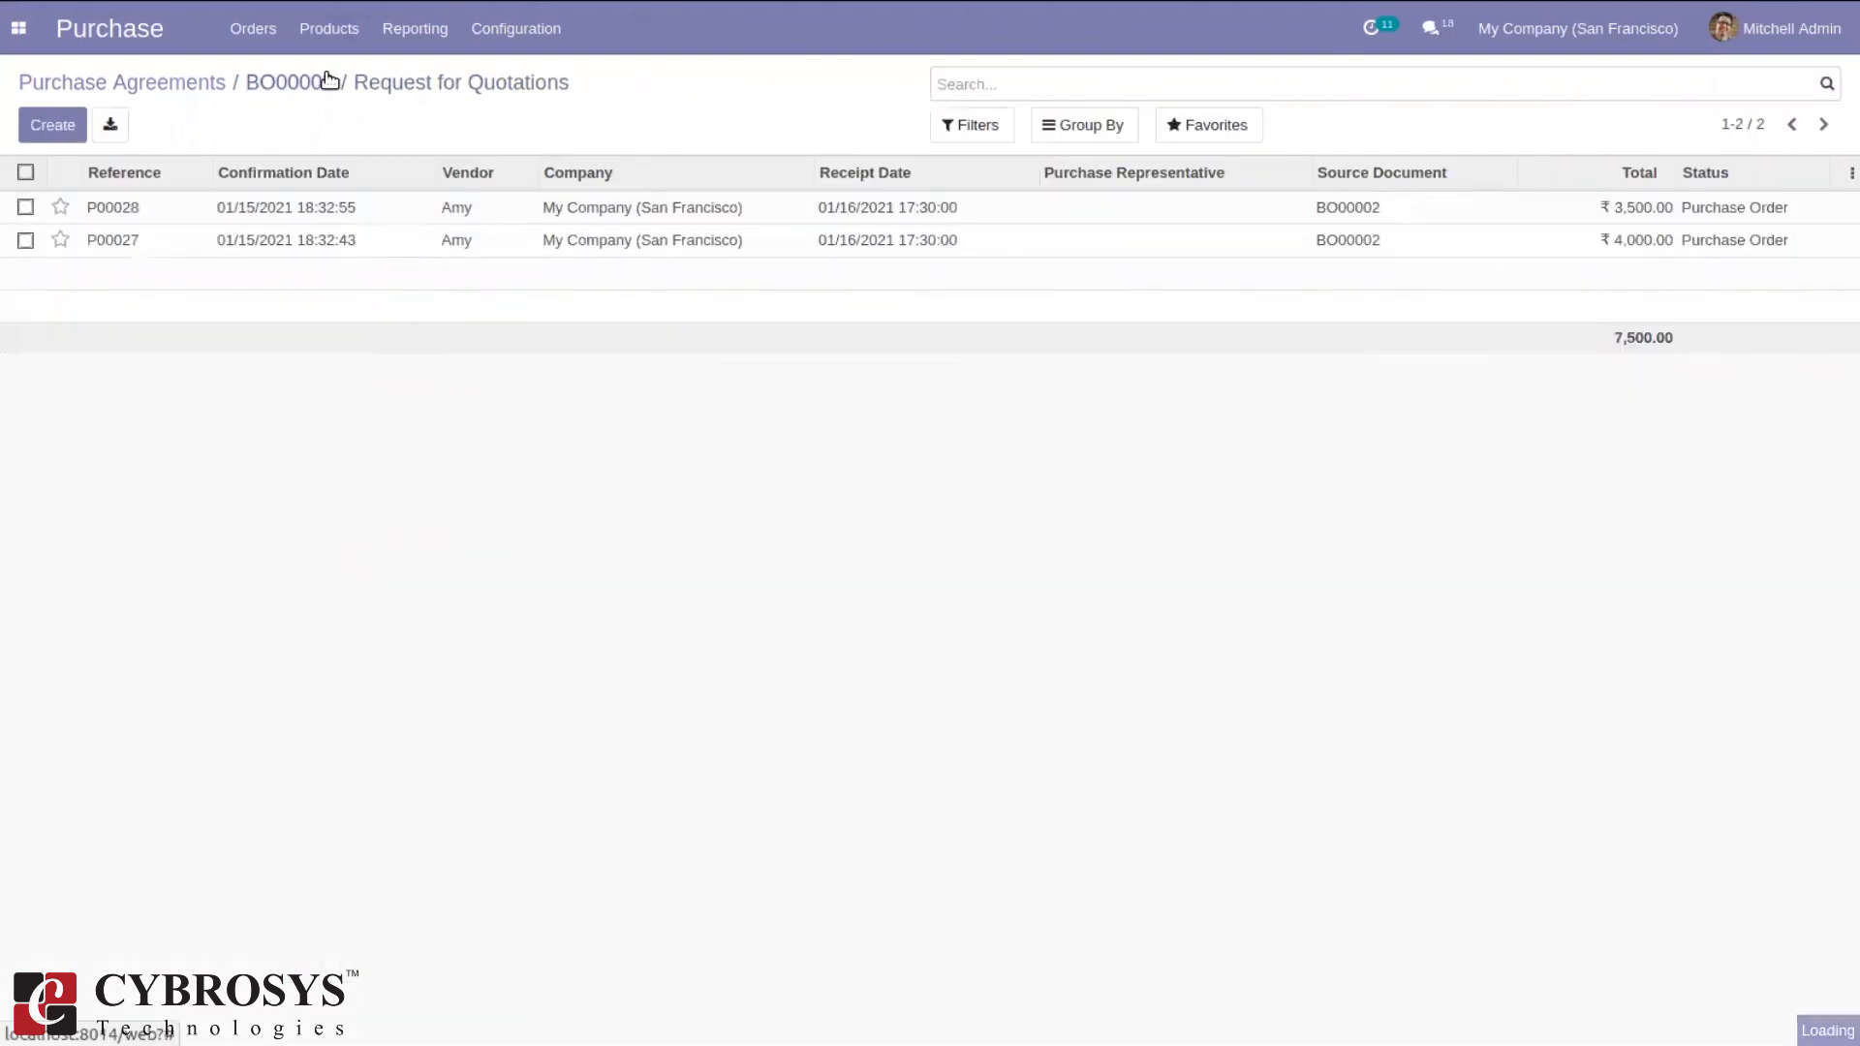
pyautogui.click(158, 173)
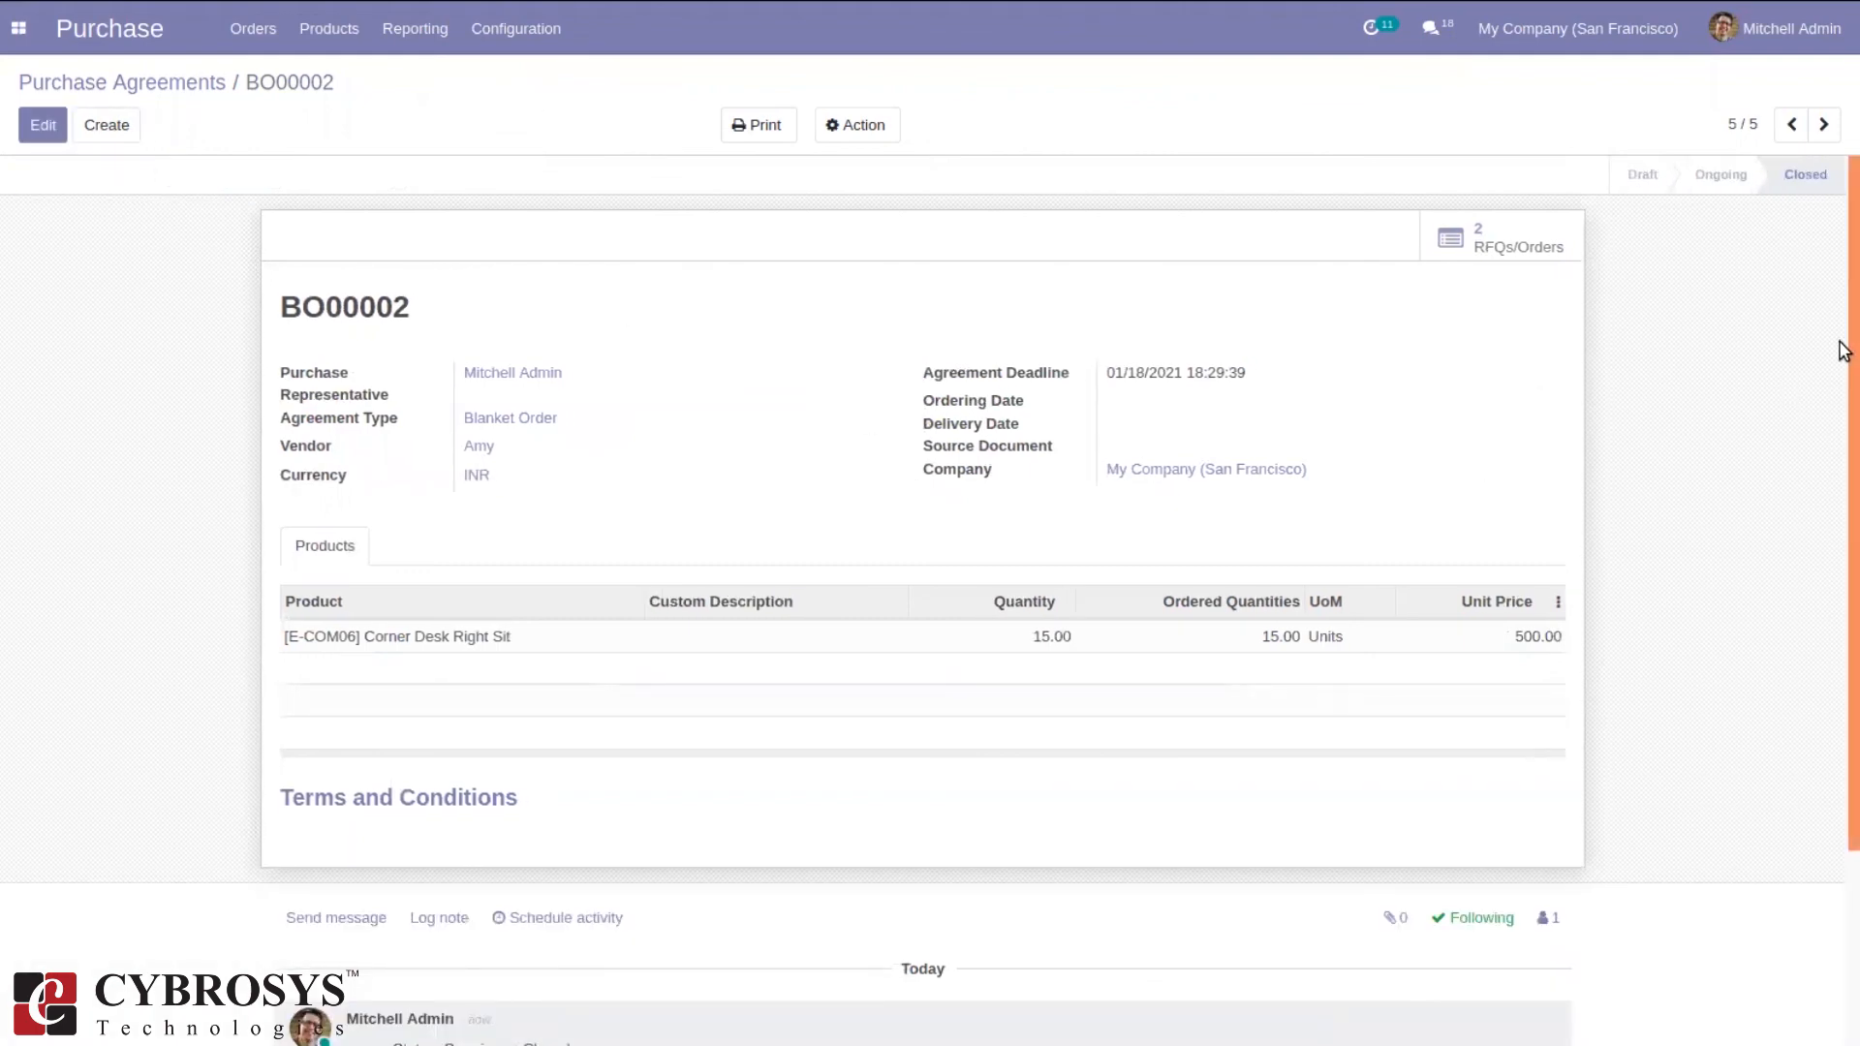
pyautogui.moveTo(1844, 351); pyautogui.dragTo(1843, 718)
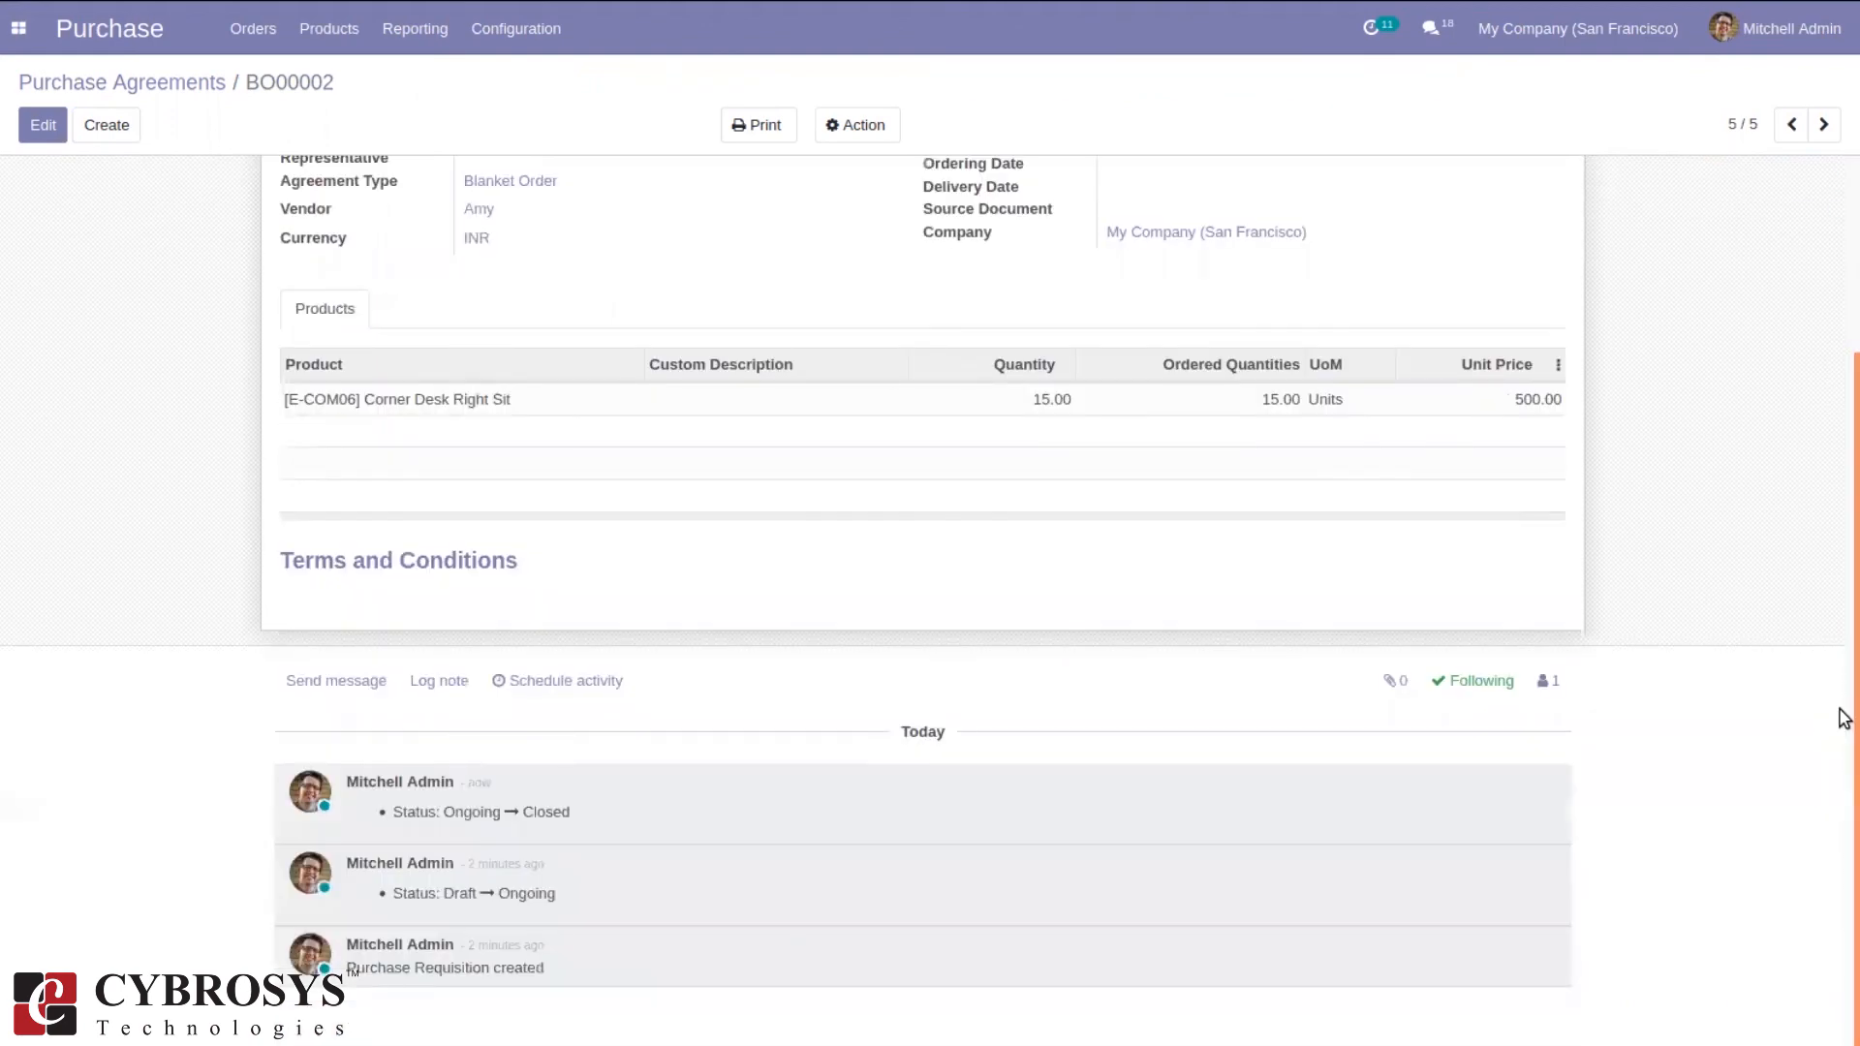